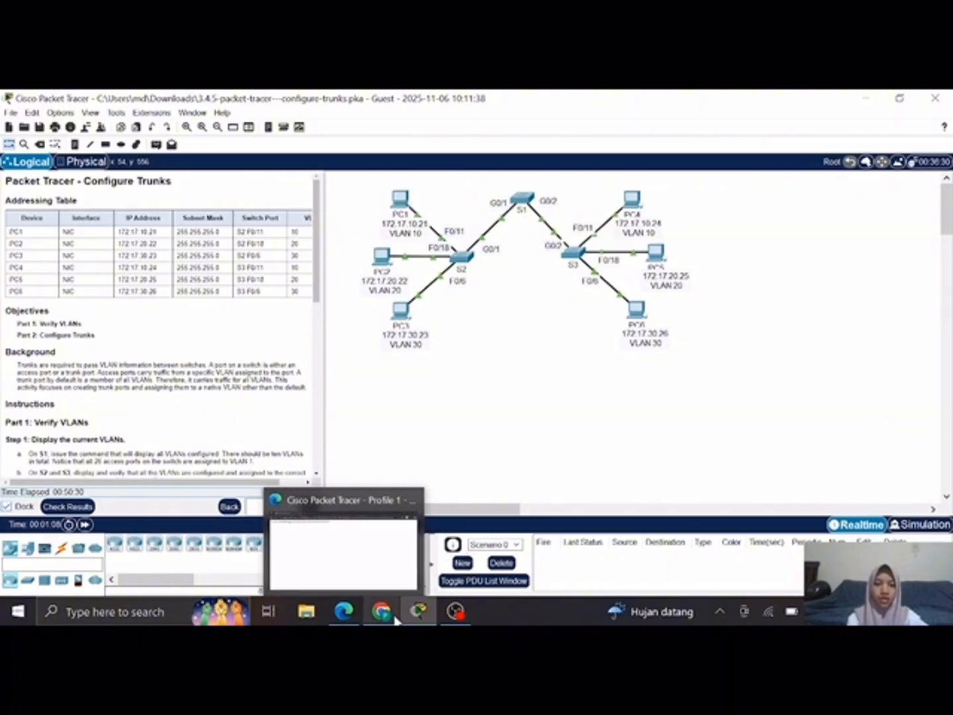
Step: View the 3.4.5 Configure Trunks course page in Chrome, and return to Cisco Packet Tracer to read the activity's addressing table and instructions
{"action": "left_click", "coordinate": [393, 616]}
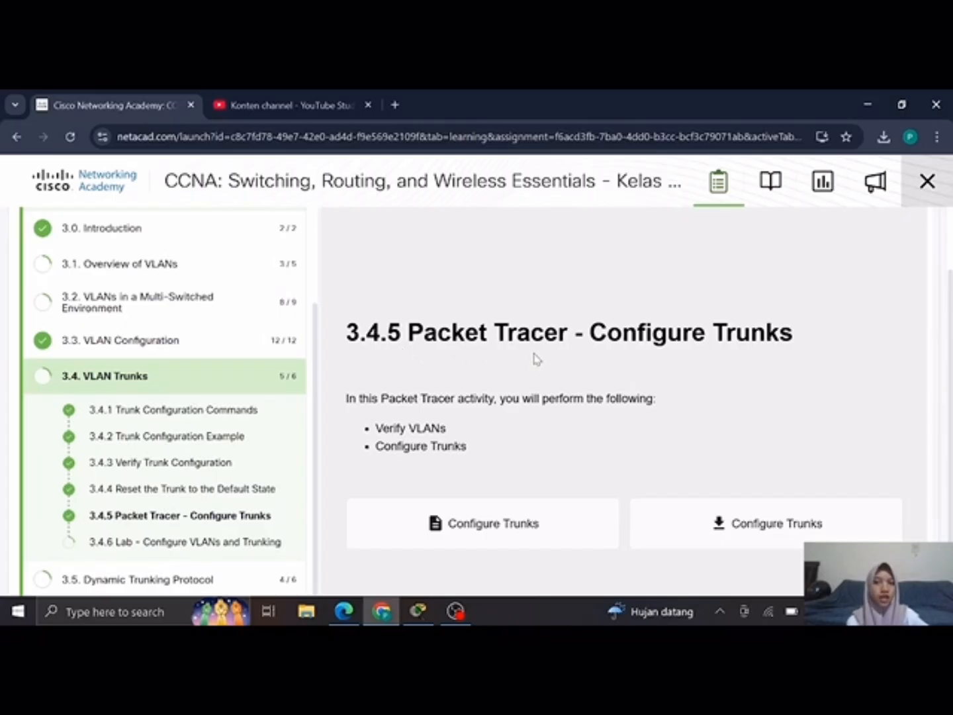
{"action": "mouse_move", "coordinate": [417, 610]}
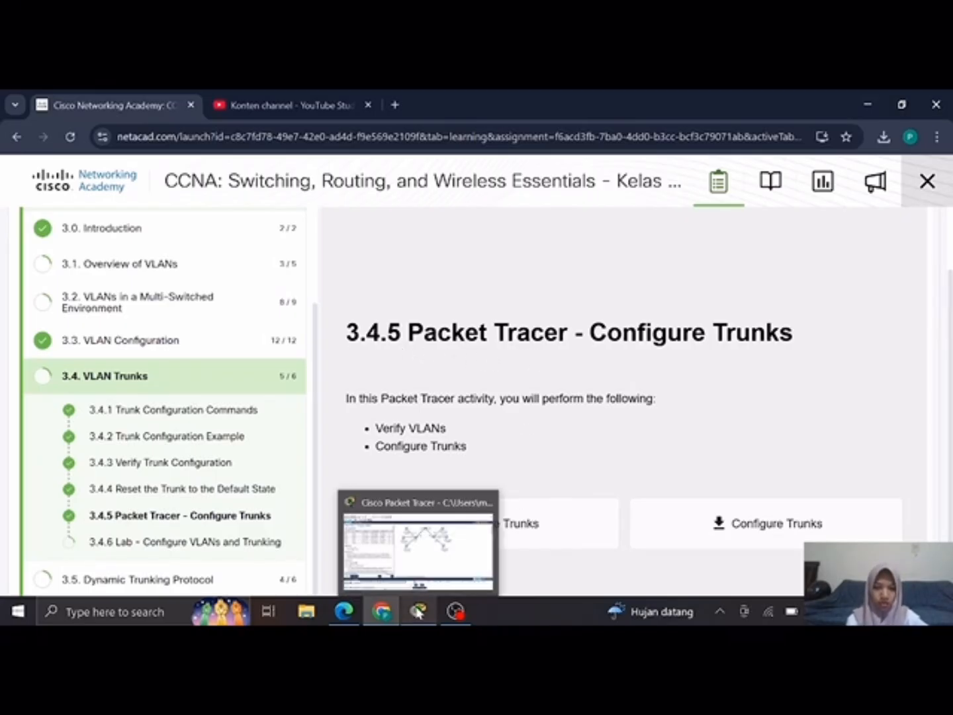
{"action": "left_click", "coordinate": [417, 523]}
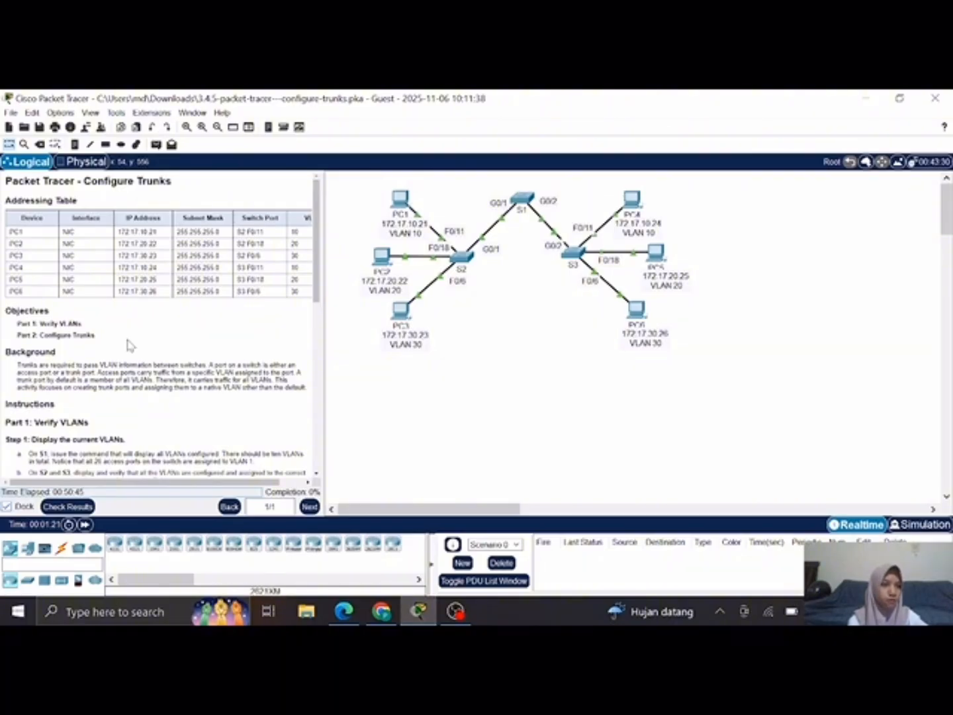
{"action": "scroll", "coordinate": [129, 344], "scroll_direction": "down", "scroll_amount": 1}
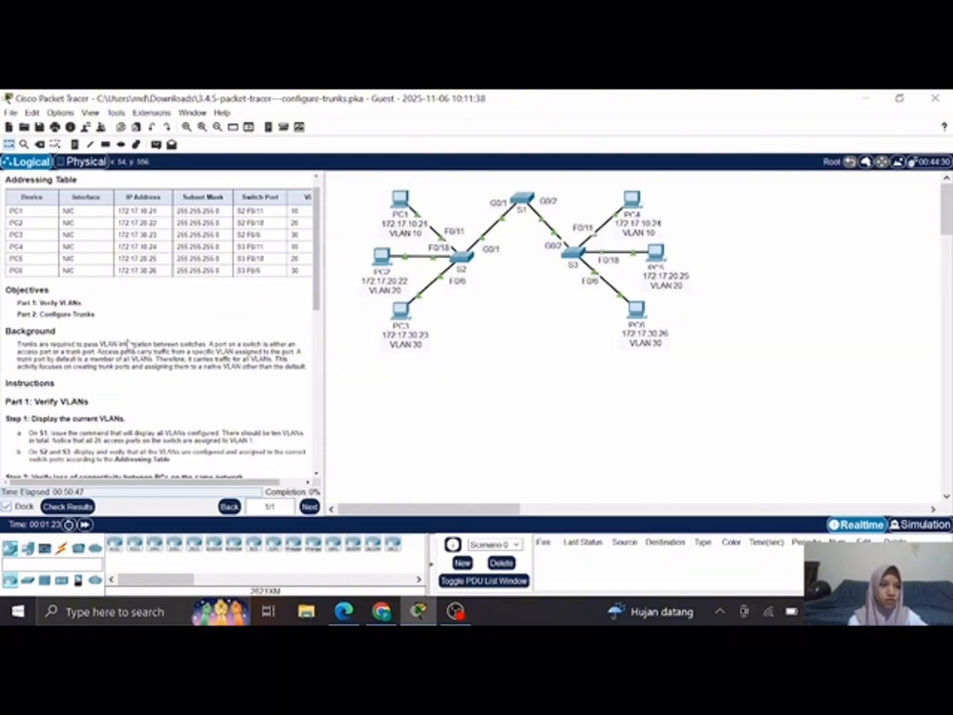
{"action": "scroll", "coordinate": [129, 342], "scroll_direction": "up", "scroll_amount": 1}
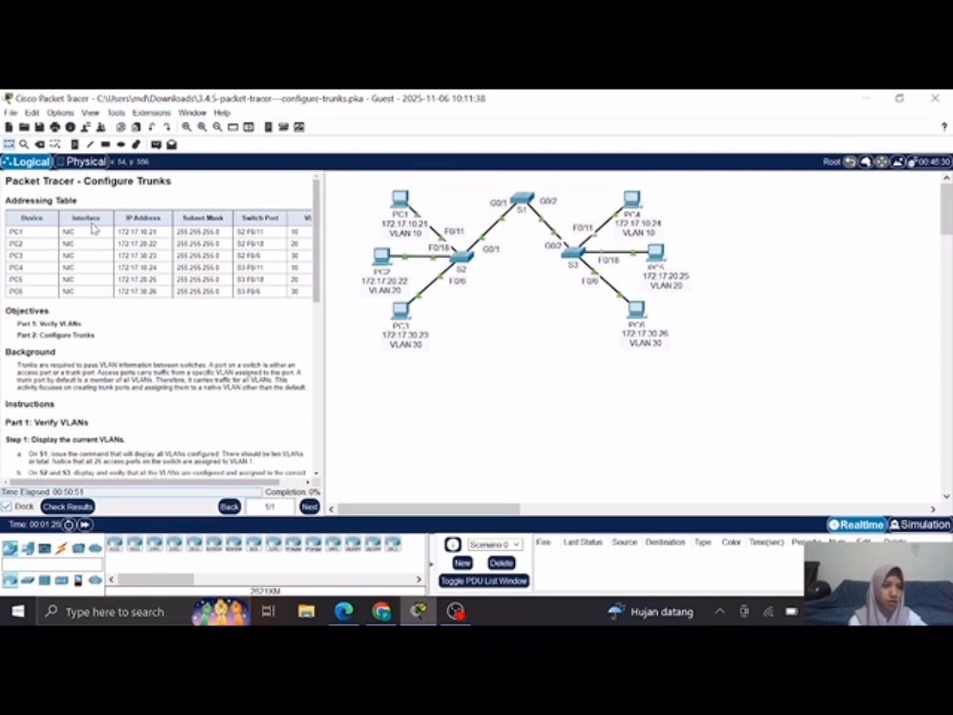
{"action": "scroll", "coordinate": [39, 318], "scroll_direction": "down", "scroll_amount": 2}
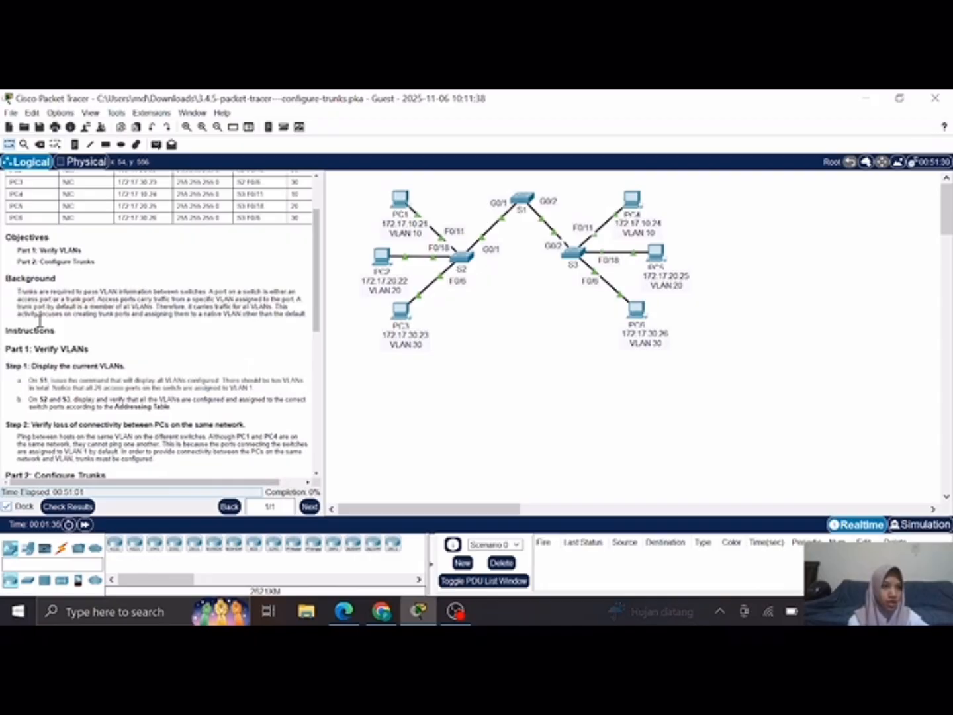
{"action": "scroll", "coordinate": [38, 319], "scroll_direction": "down", "scroll_amount": 3}
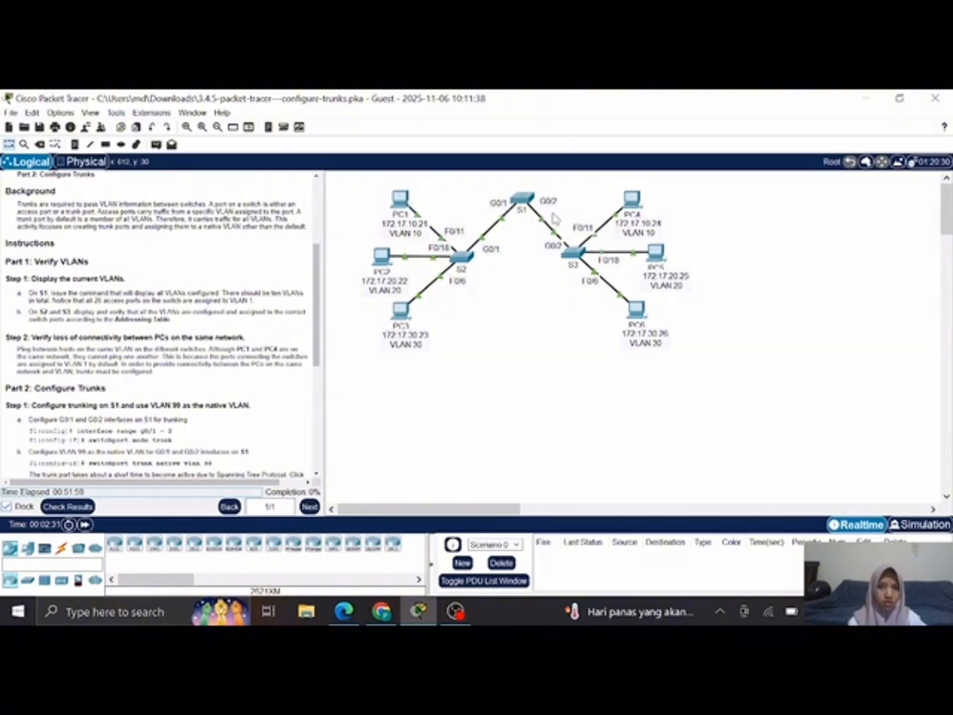
Step: Open the command line of switch S1 and enter privileged EXEC mode with enable
{"action": "left_click", "coordinate": [527, 206]}
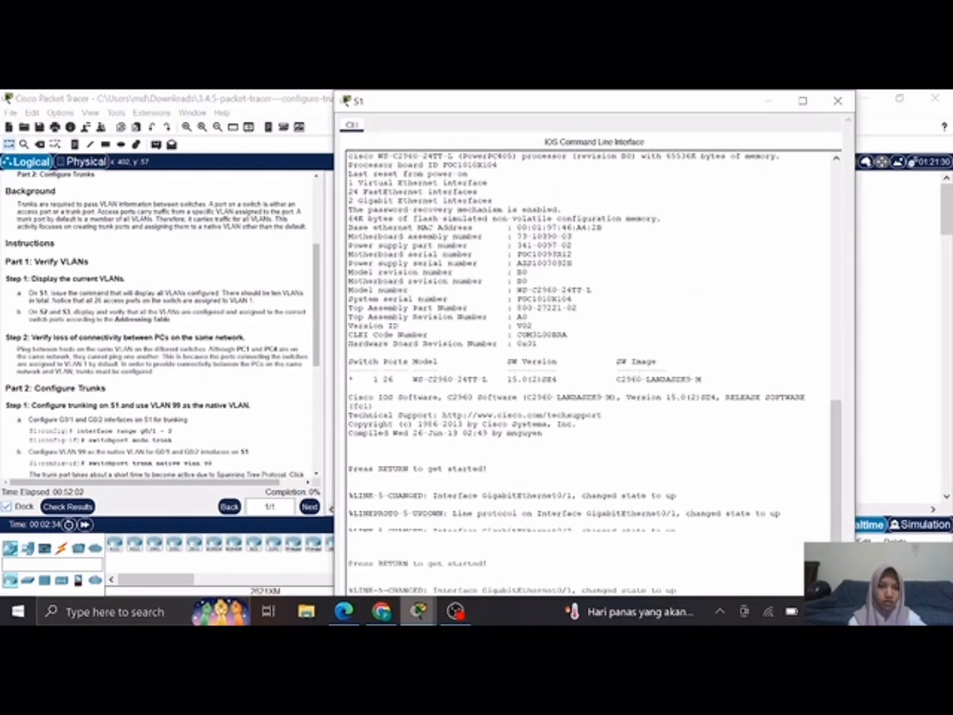
{"action": "mouse_move", "coordinate": [426, 606]}
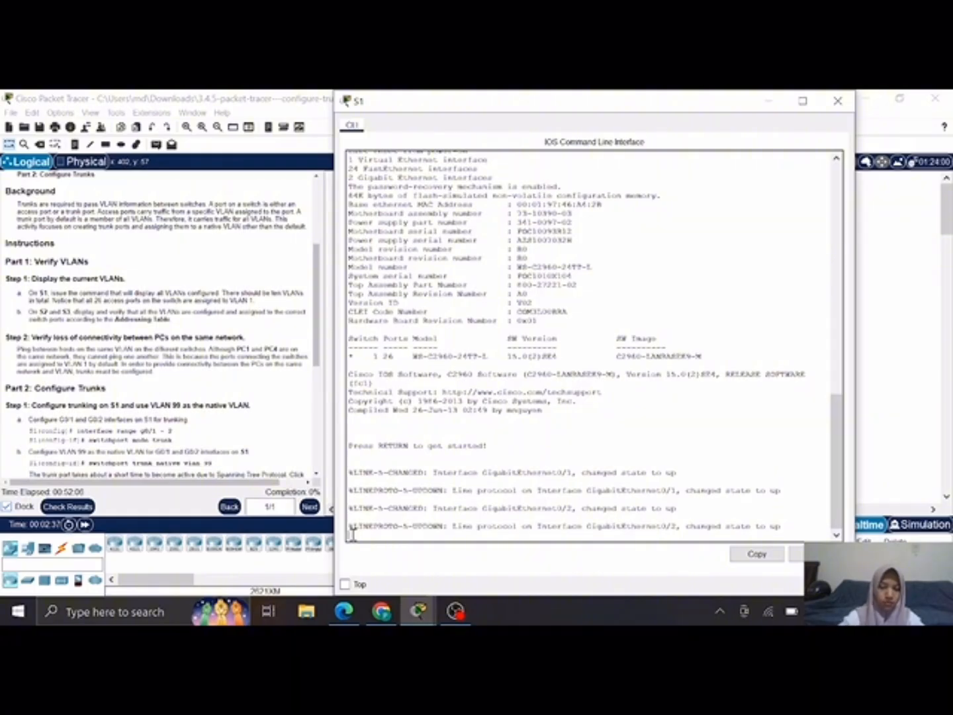
{"action": "key", "text": "Return"}
{"action": "key", "text": "Return"}
{"action": "type", "text": "enable"}
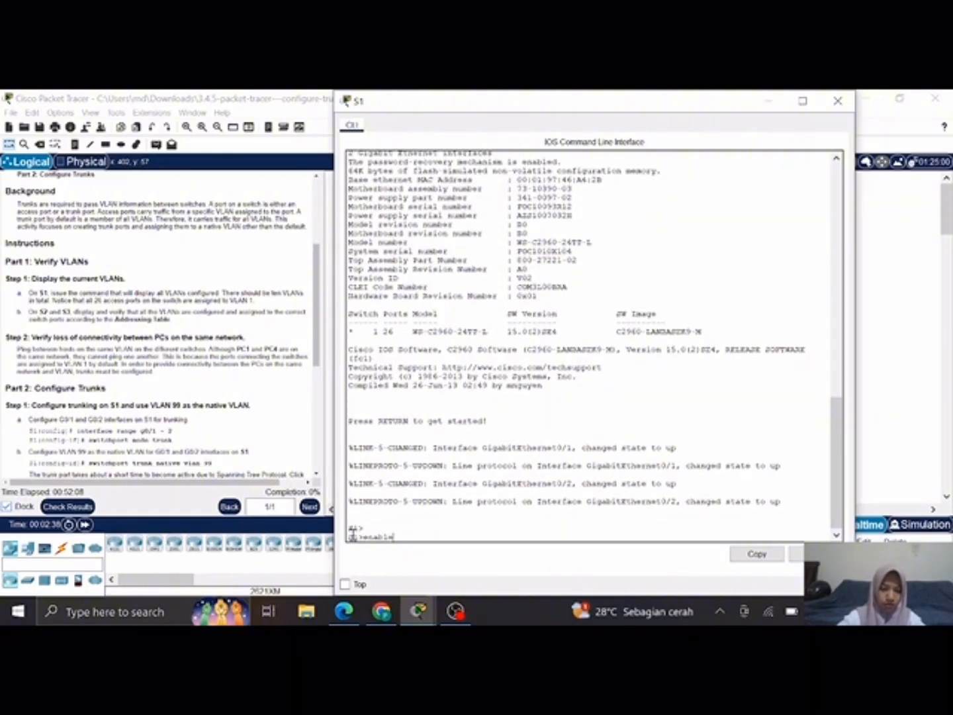
{"action": "key", "text": "Return"}
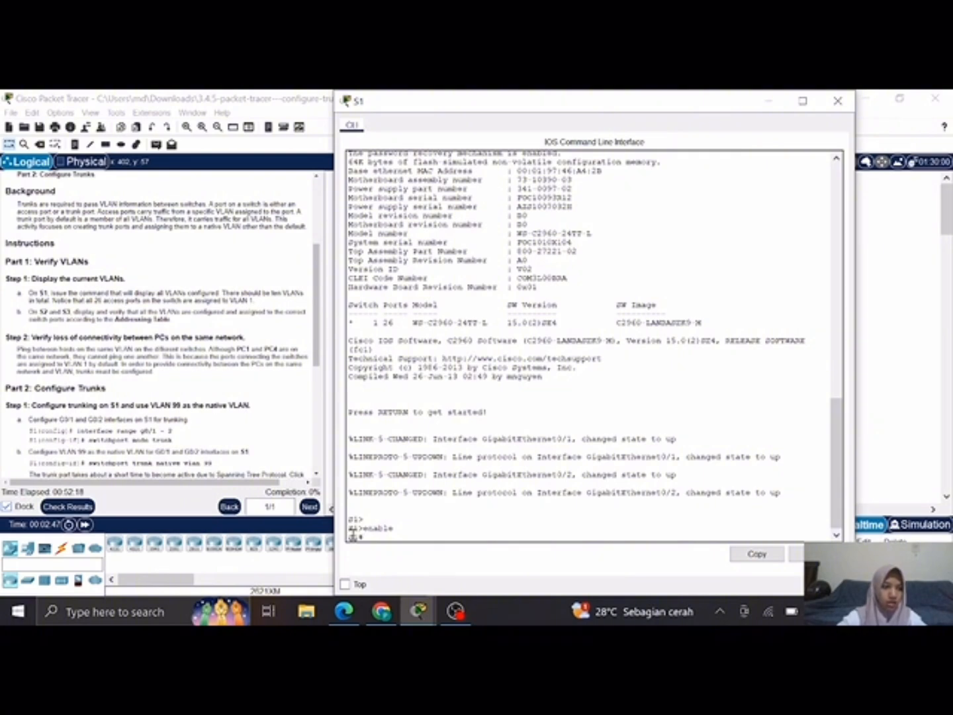
Step: Display the VLANs configured on S1 with show vlan brief, and minimize its window
{"action": "type", "text": "s"}
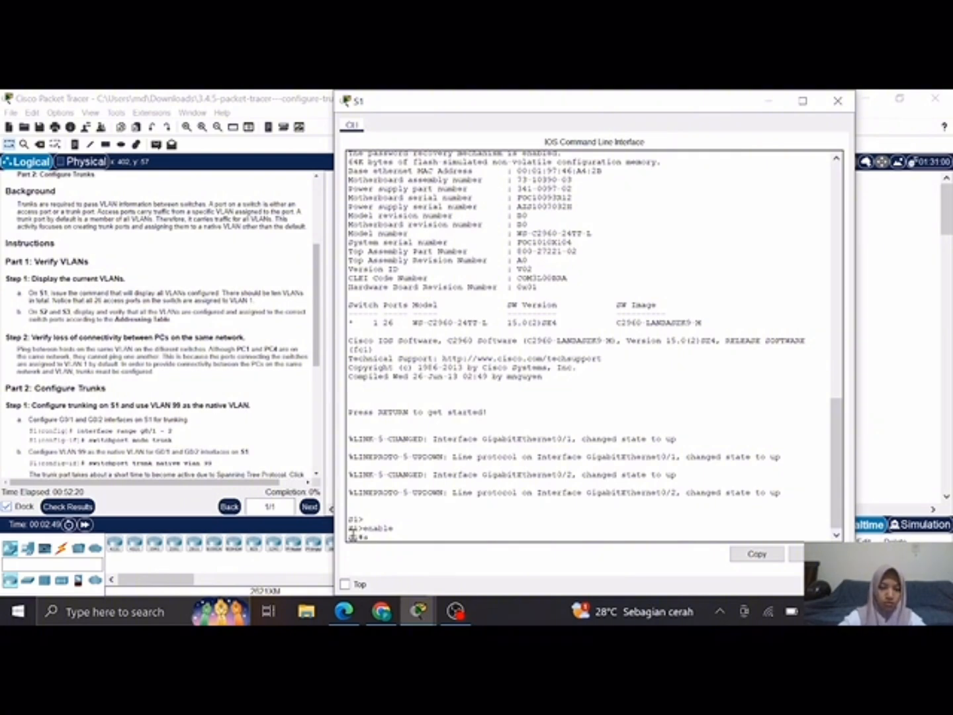
{"action": "type", "text": "how vlan brief"}
{"action": "key", "text": "Return"}
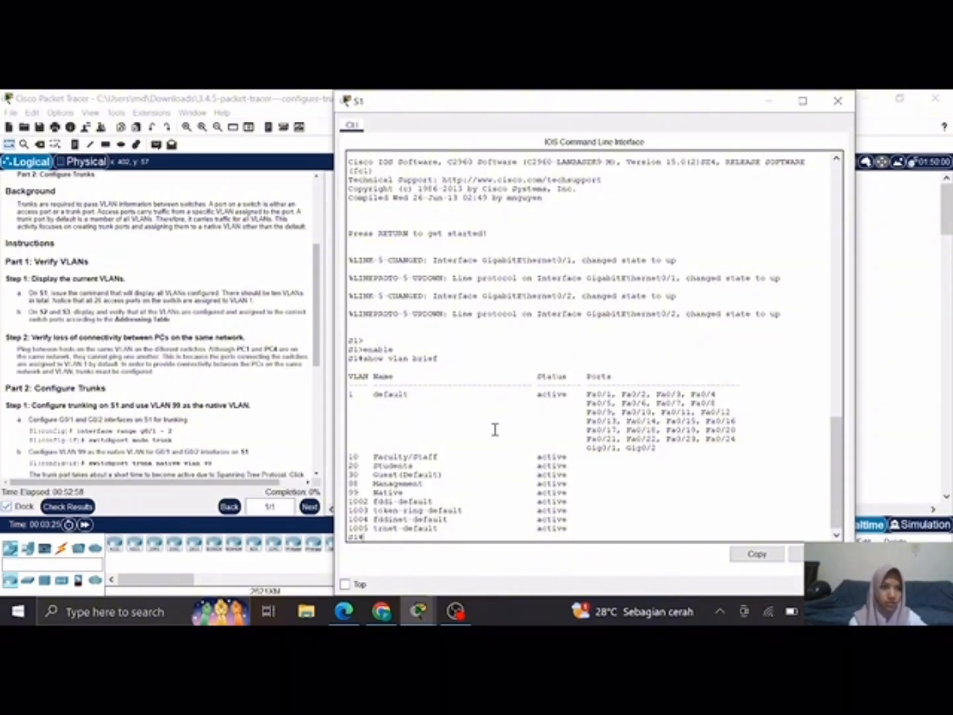
{"action": "left_click", "coordinate": [774, 100]}
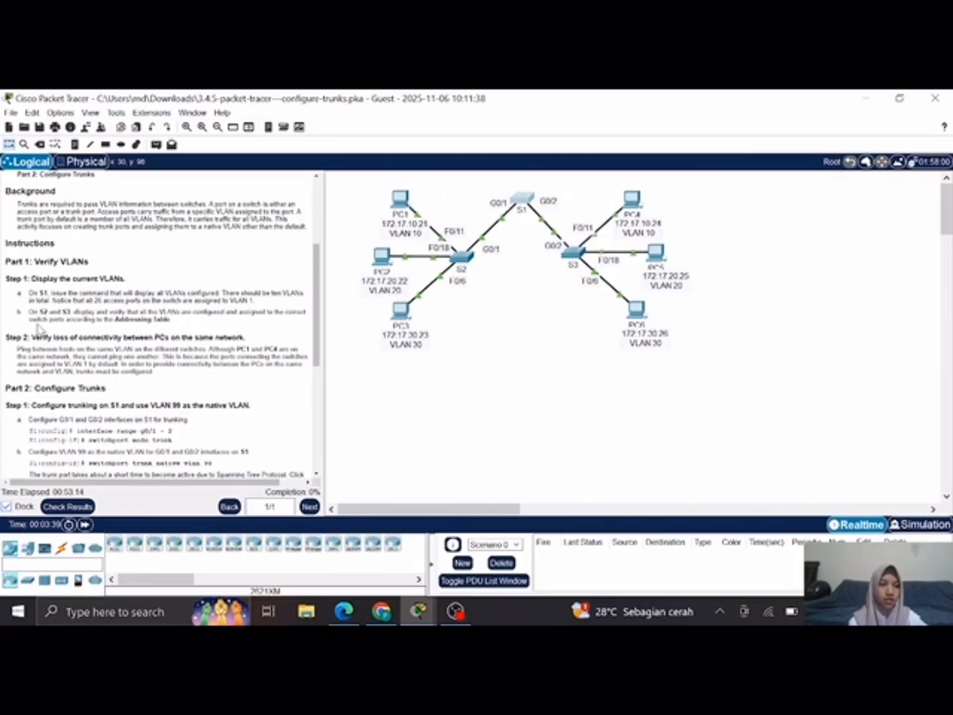
Step: Bring the addressing table into view, and enter privileged EXEC mode on switch S2 with enable
{"action": "scroll", "coordinate": [39, 331], "scroll_direction": "up", "scroll_amount": 5}
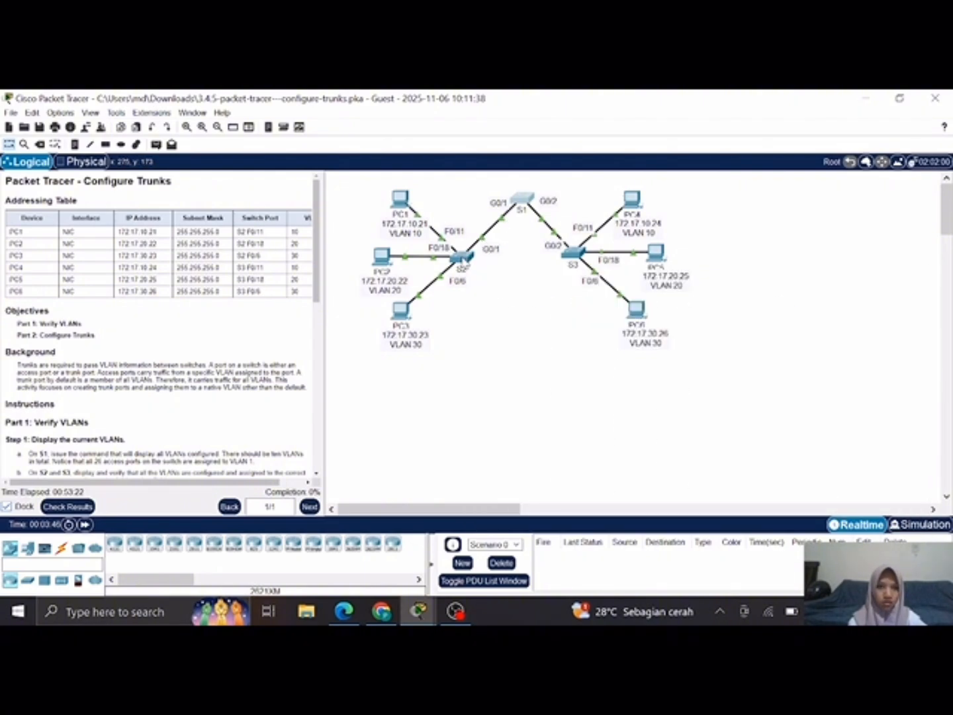
{"action": "left_click", "coordinate": [461, 260]}
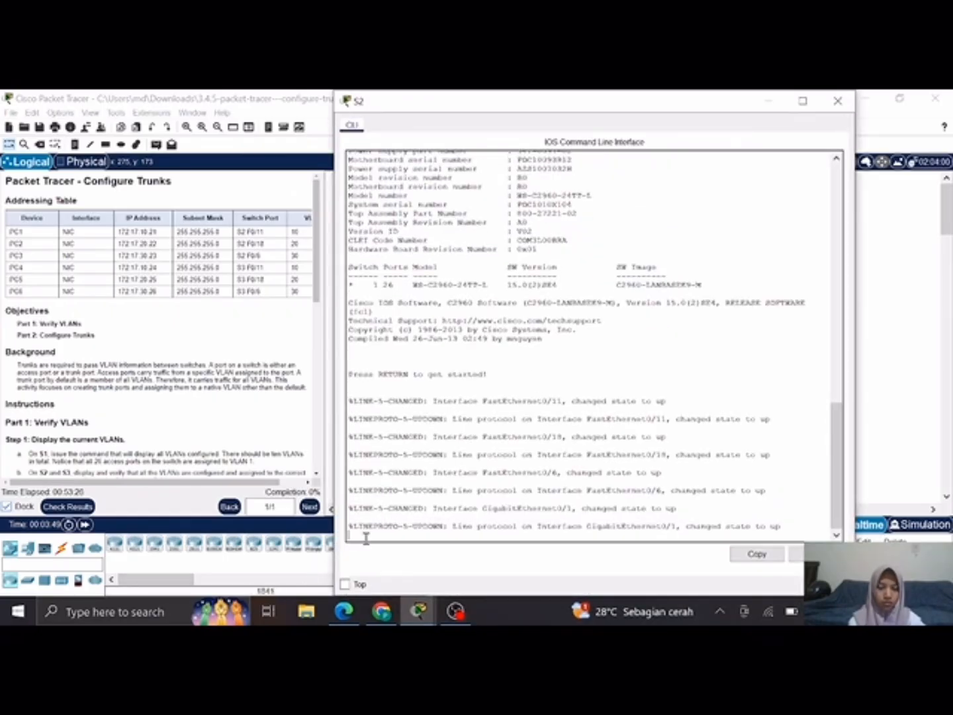
{"action": "key", "text": "Return"}
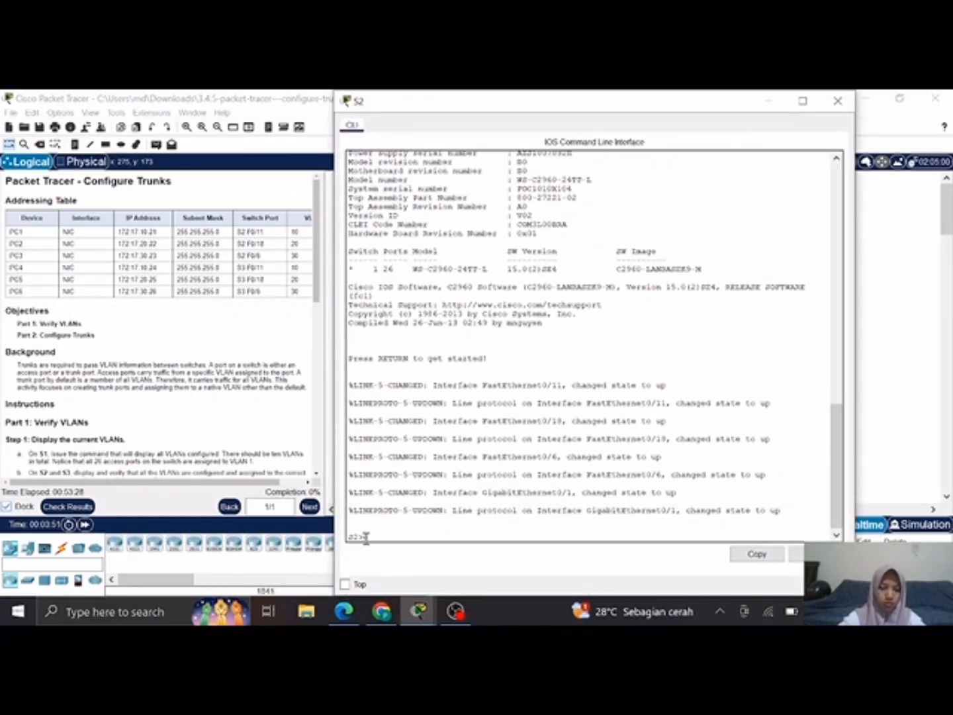
{"action": "type", "text": "enable"}
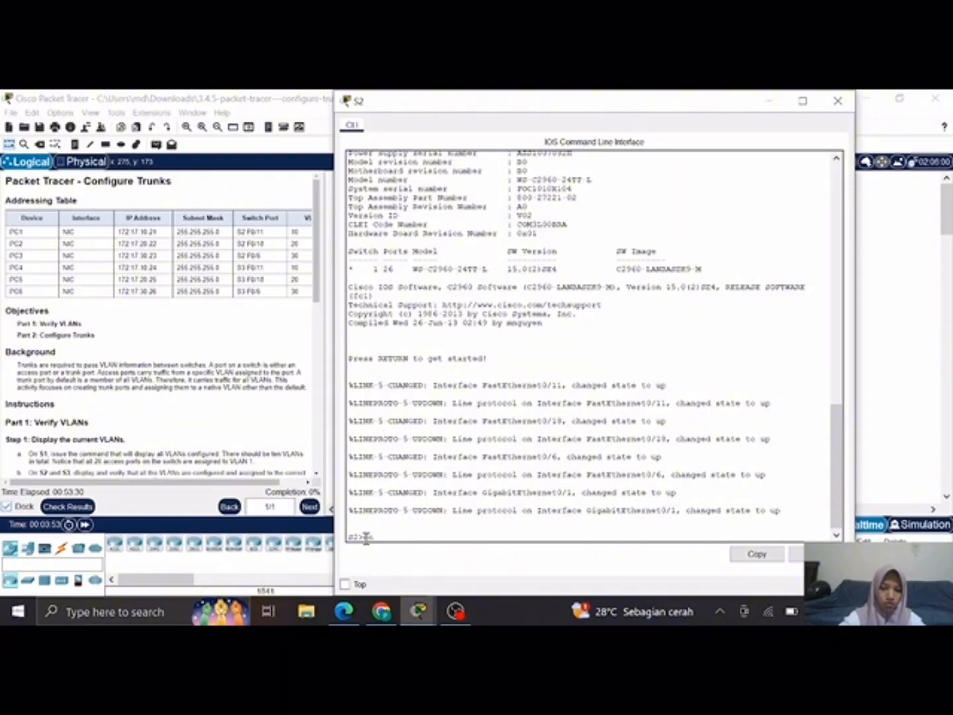
{"action": "key", "text": "Return"}
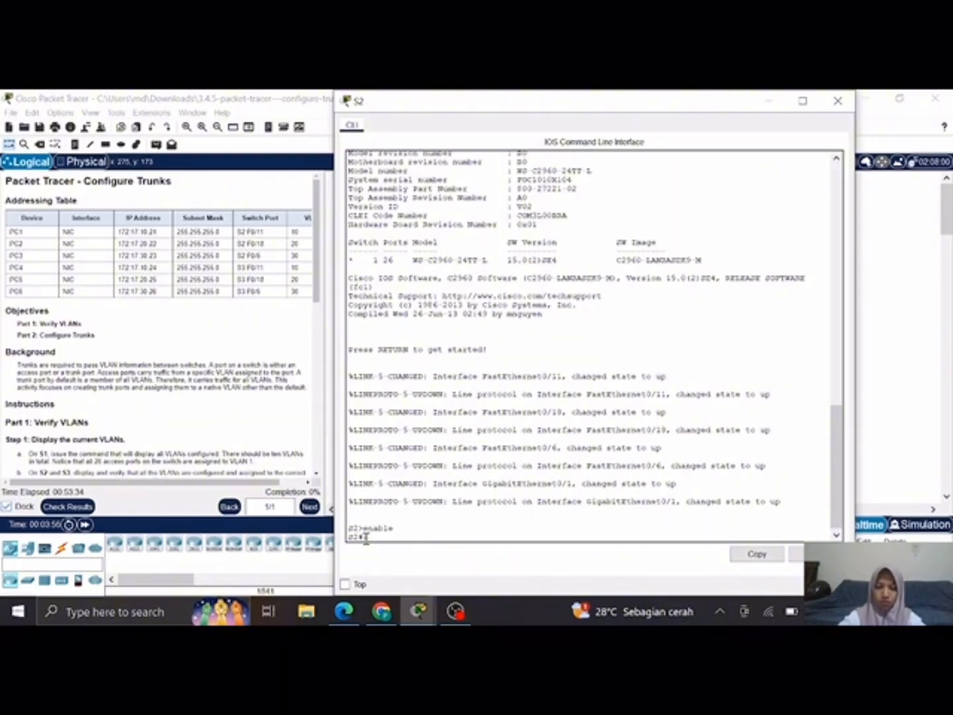
Step: List S2's VLANs and port assignments with show vlan brief, and minimize its window
{"action": "type", "text": "show vlan"}
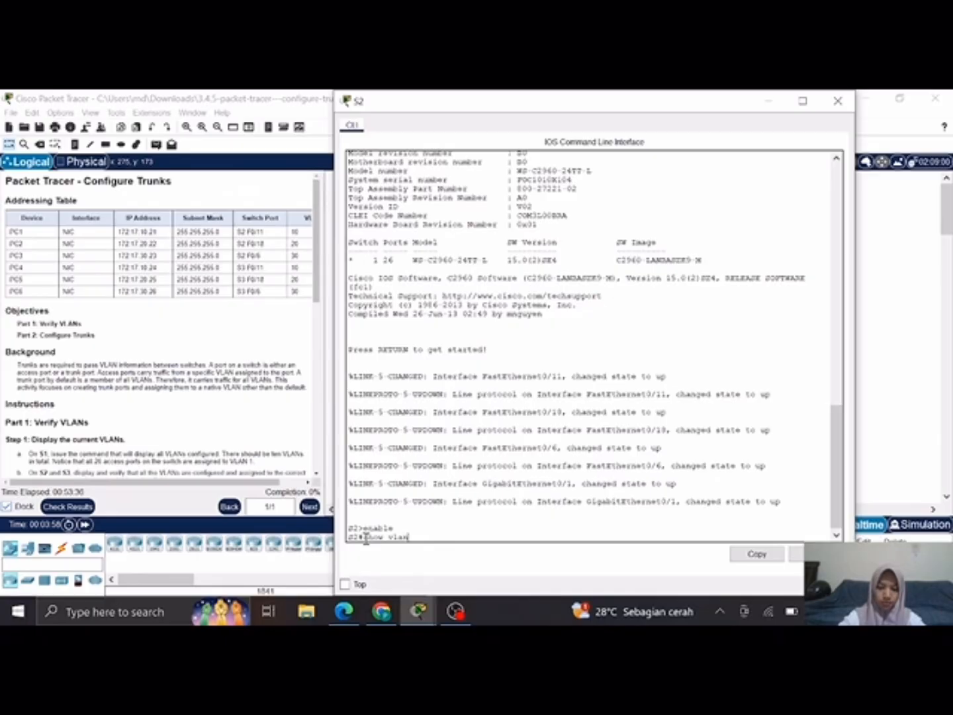
{"action": "type", "text": " brief"}
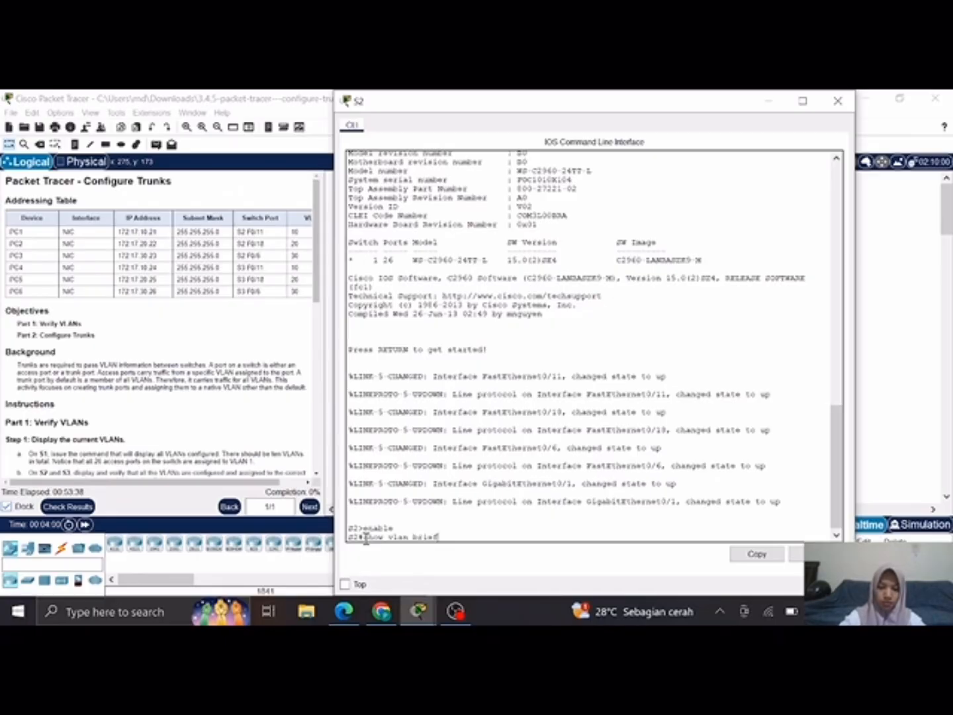
{"action": "key", "text": "Return"}
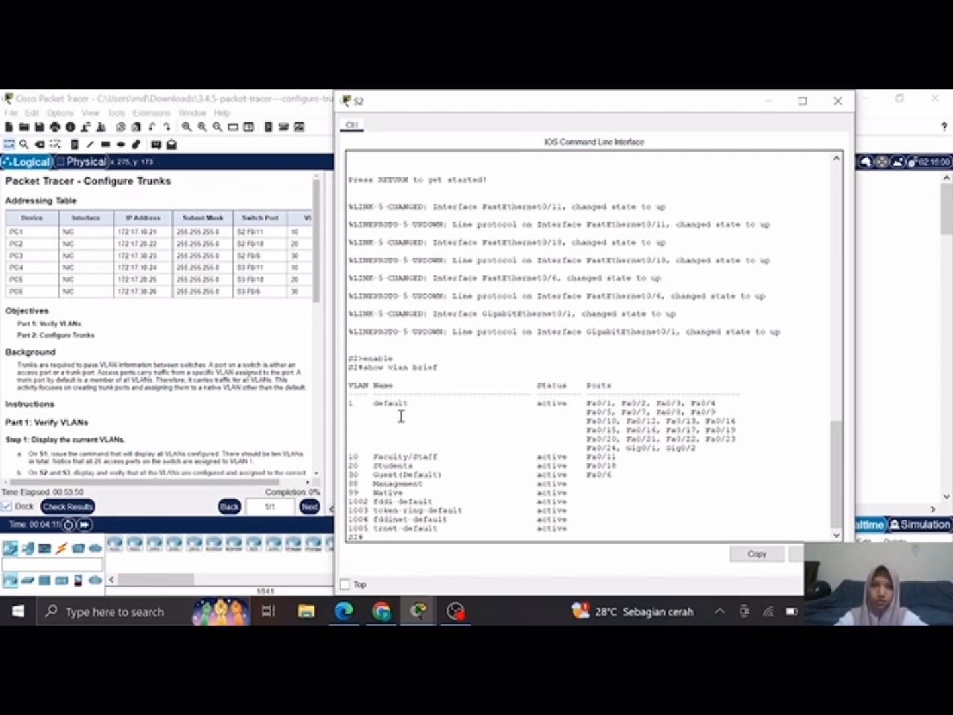
{"action": "left_click", "coordinate": [769, 101]}
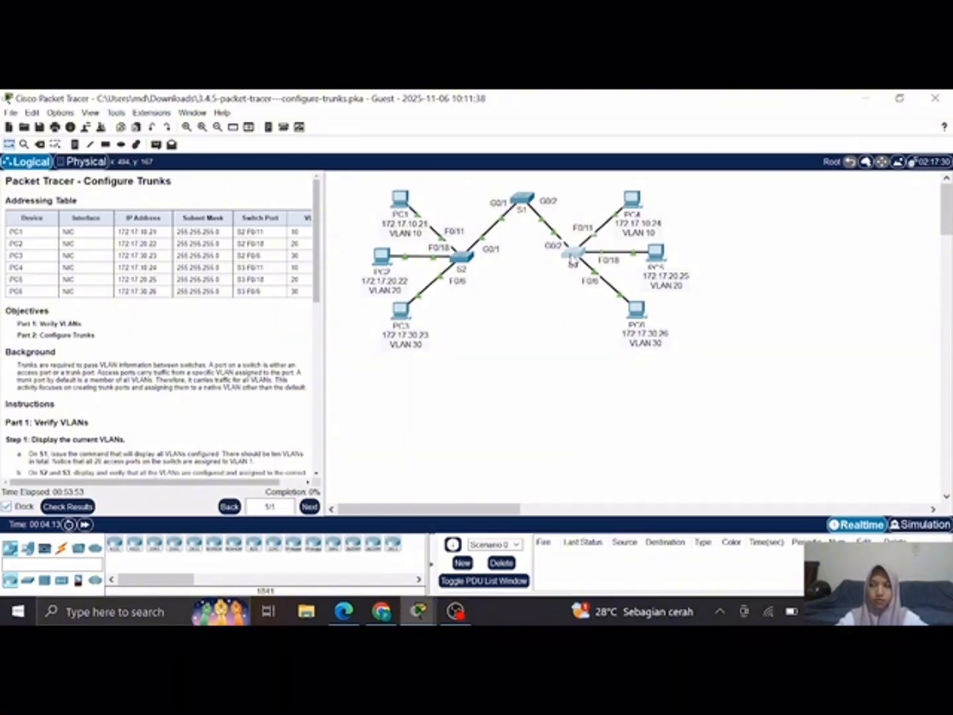
Step: Open the command line of switch S3 and enter privileged EXEC mode with enable
{"action": "left_click", "coordinate": [572, 255]}
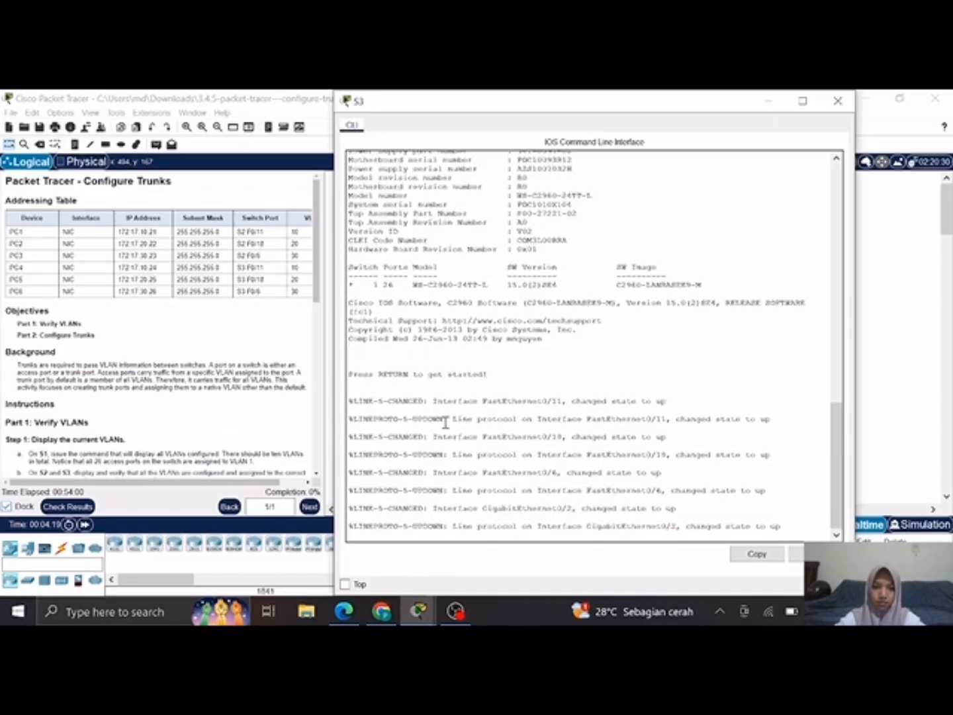
{"action": "key", "text": "Return"}
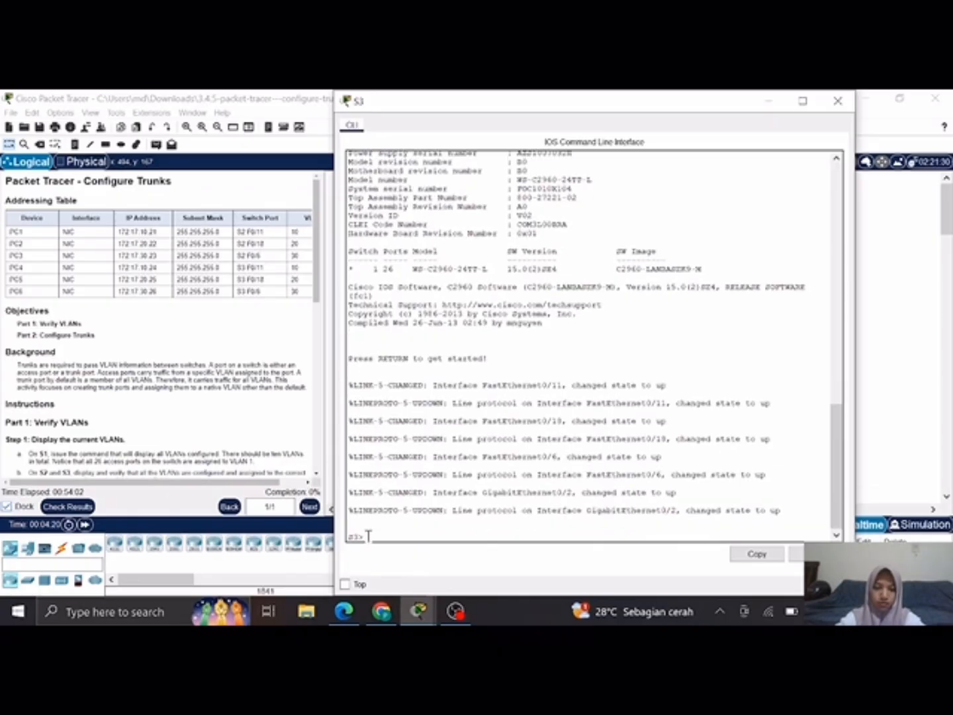
{"action": "type", "text": "enable"}
{"action": "key", "text": "Return"}
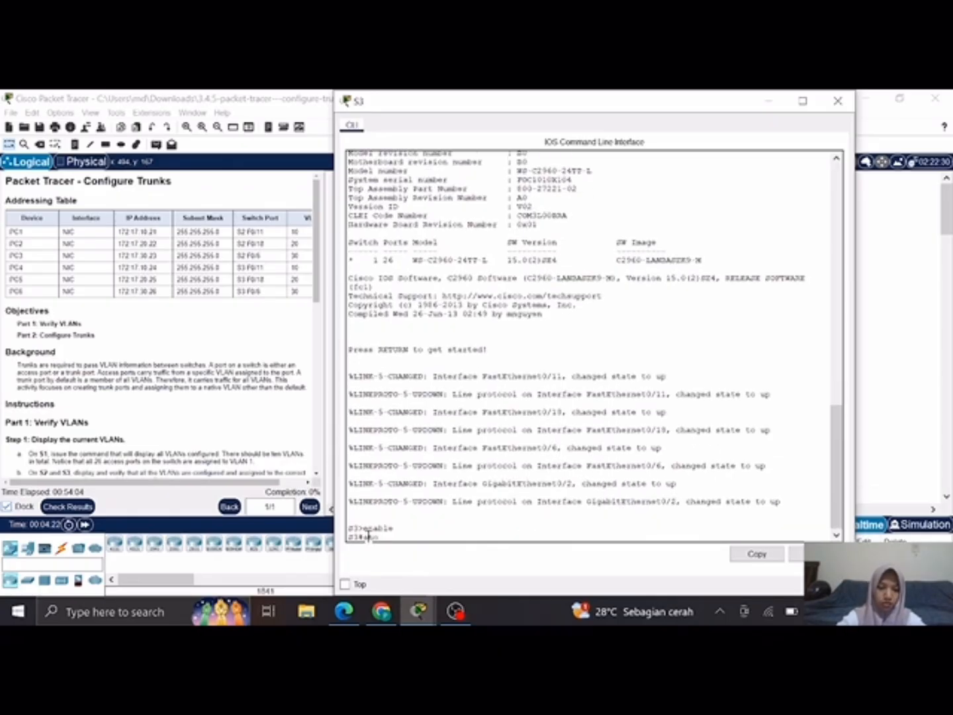
Step: List S3's VLANs and port assignments with show vlan brief, and minimize its window
{"action": "type", "text": "show vlan brief"}
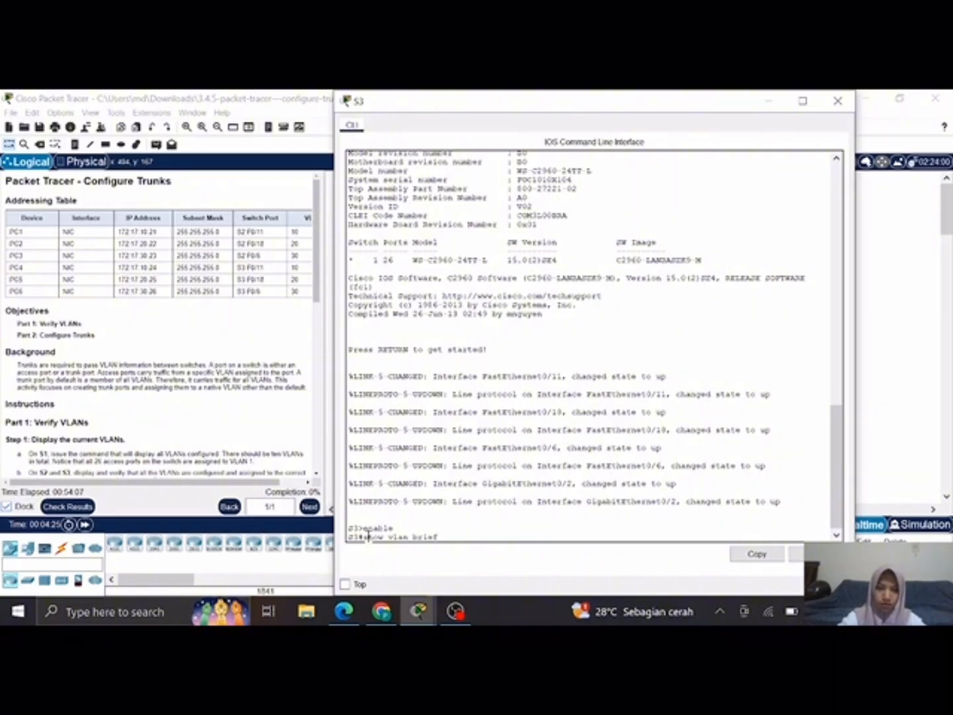
{"action": "key", "text": "Return"}
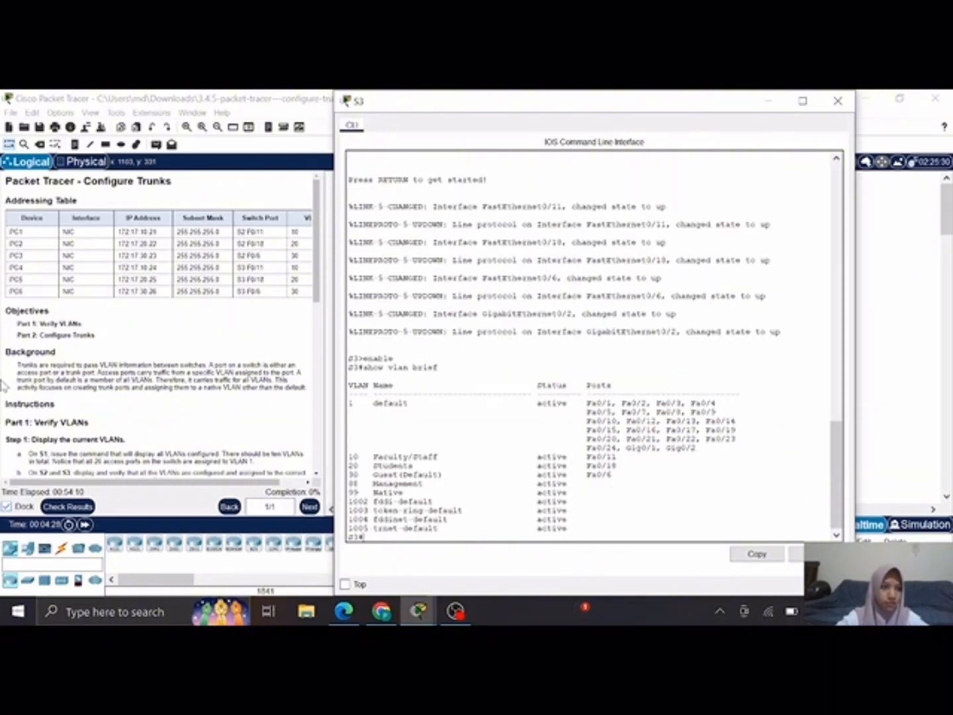
{"action": "scroll", "coordinate": [109, 380], "scroll_direction": "down", "scroll_amount": 5}
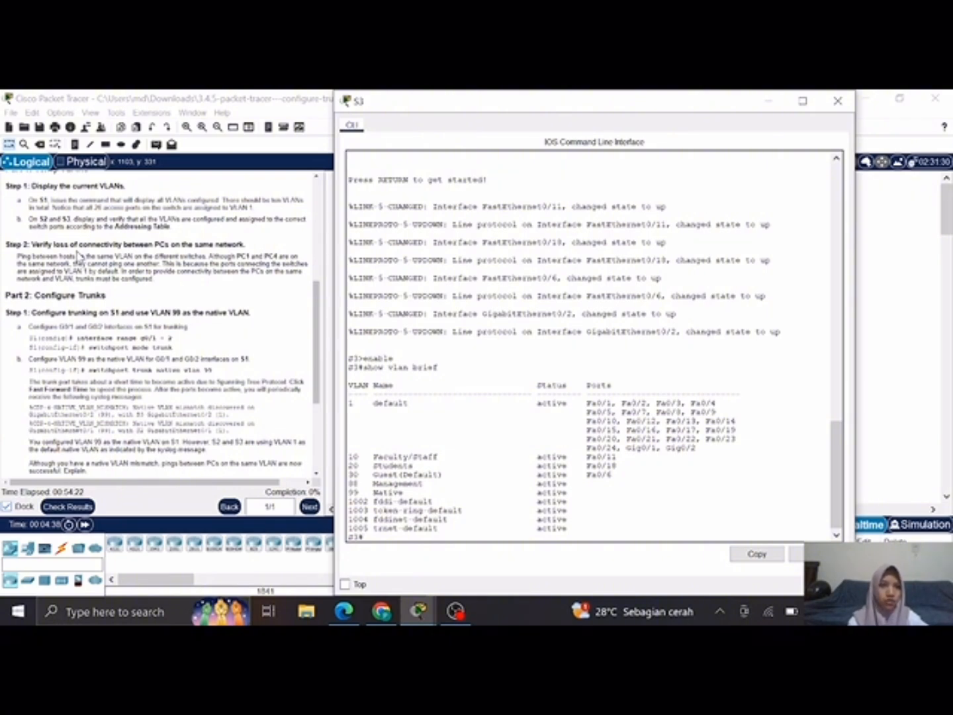
{"action": "left_click", "coordinate": [765, 99]}
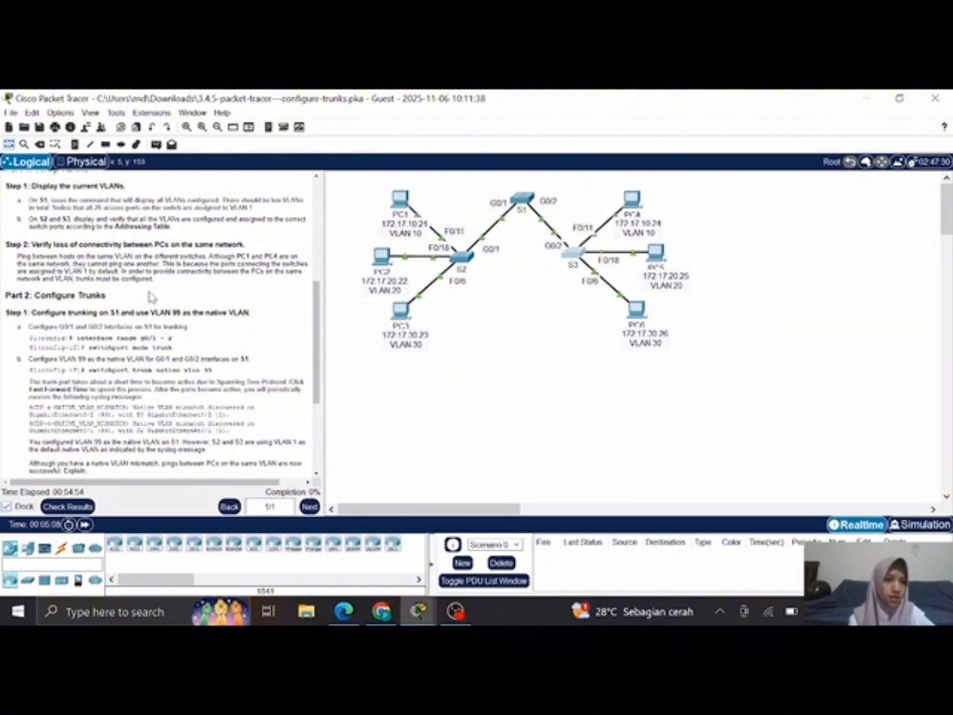
Step: Read the Part 2 trunking instructions, open S1's command line and enter global configuration mode with config t
{"action": "scroll", "coordinate": [150, 297], "scroll_direction": "down", "scroll_amount": 3}
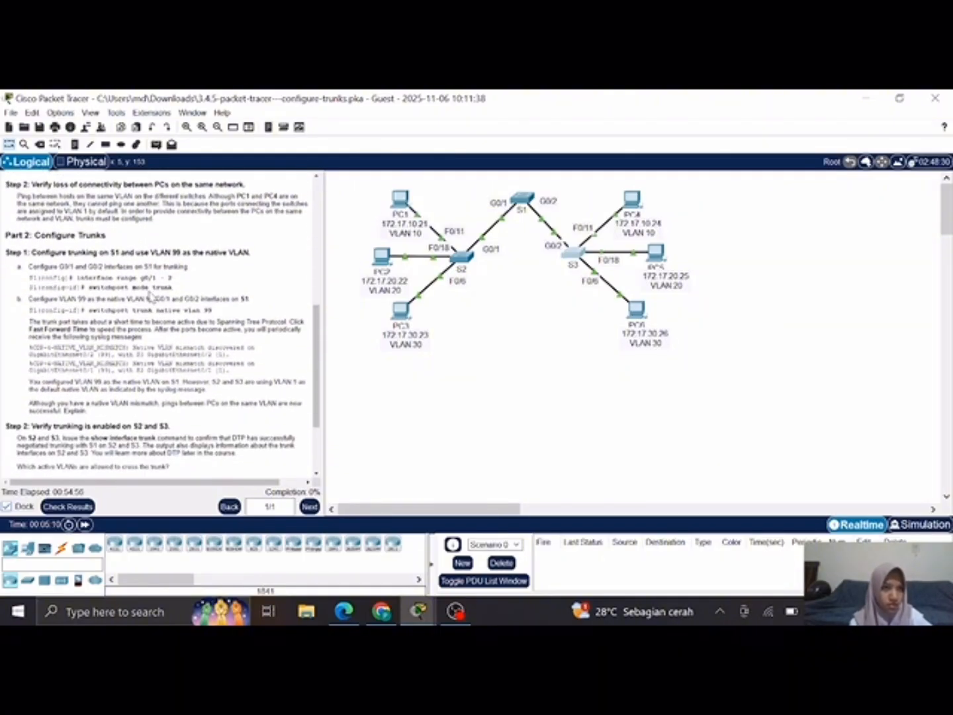
{"action": "scroll", "coordinate": [151, 297], "scroll_direction": "down", "scroll_amount": 2}
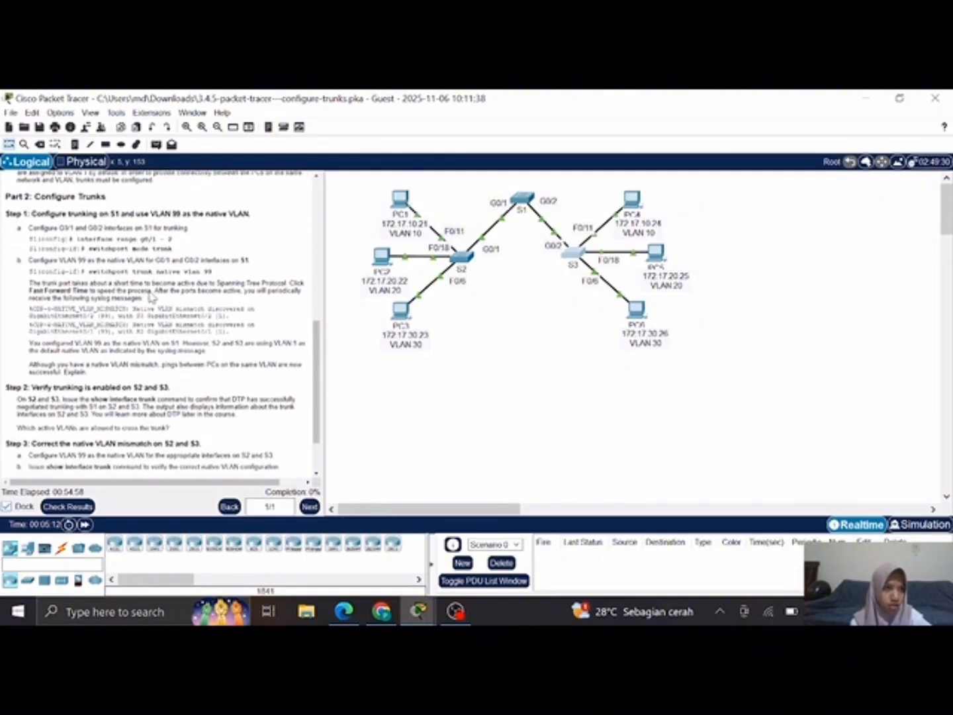
{"action": "scroll", "coordinate": [151, 297], "scroll_direction": "down", "scroll_amount": 1}
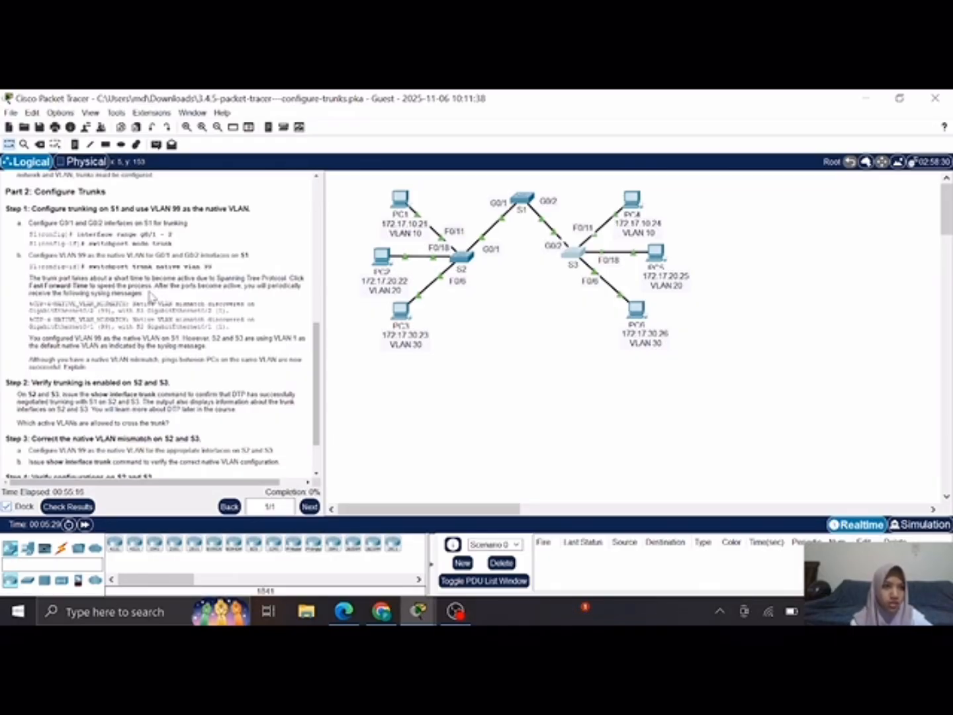
{"action": "left_click", "coordinate": [515, 199]}
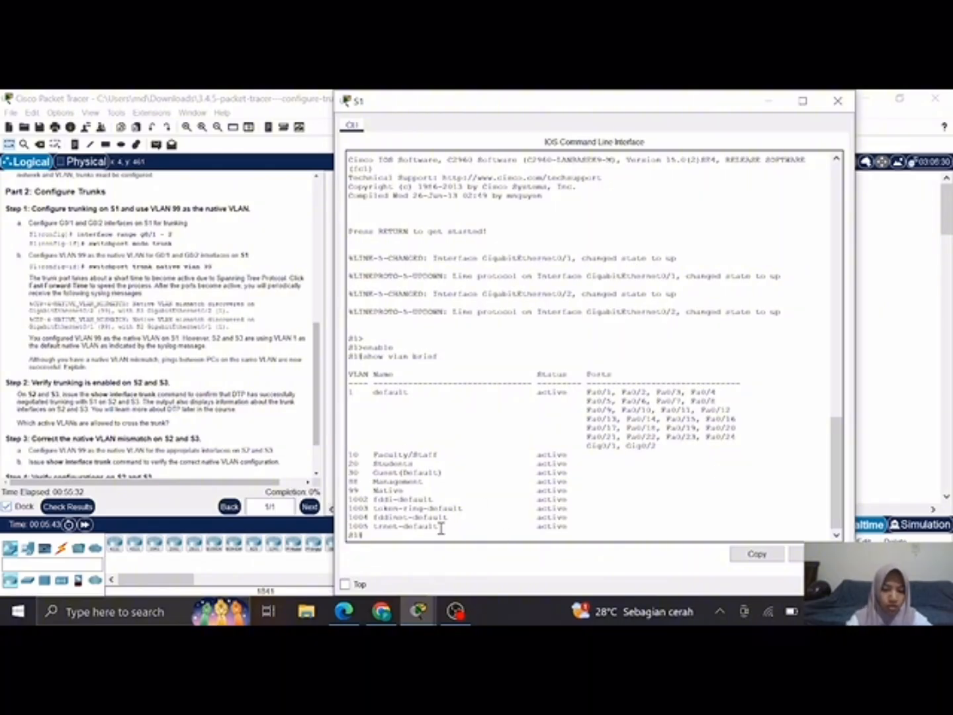
{"action": "type", "text": "config t"}
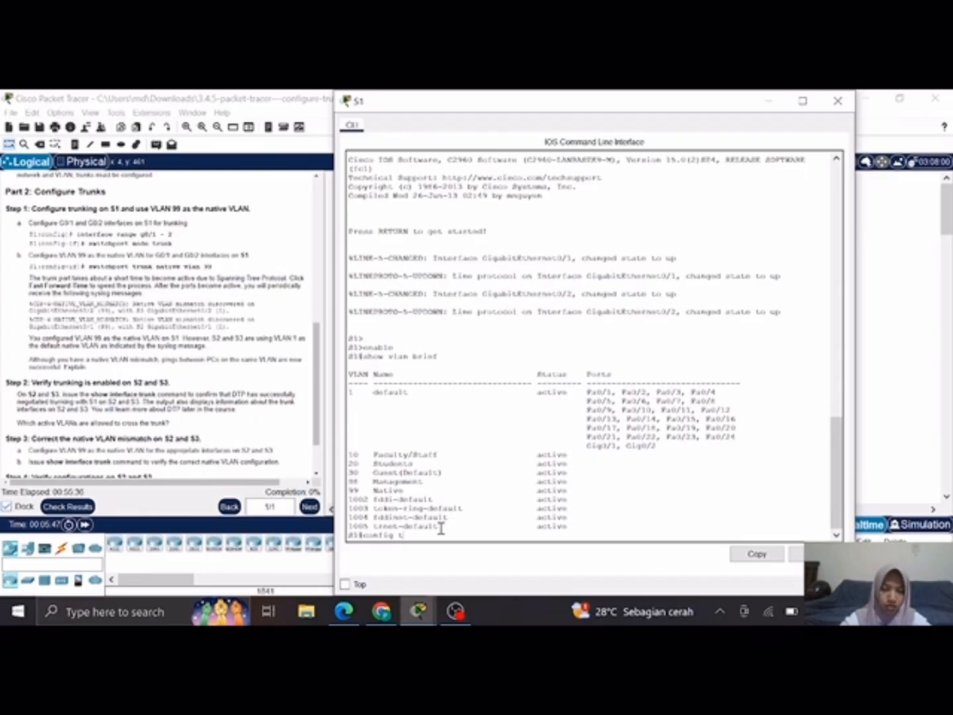
{"action": "key", "text": "Return"}
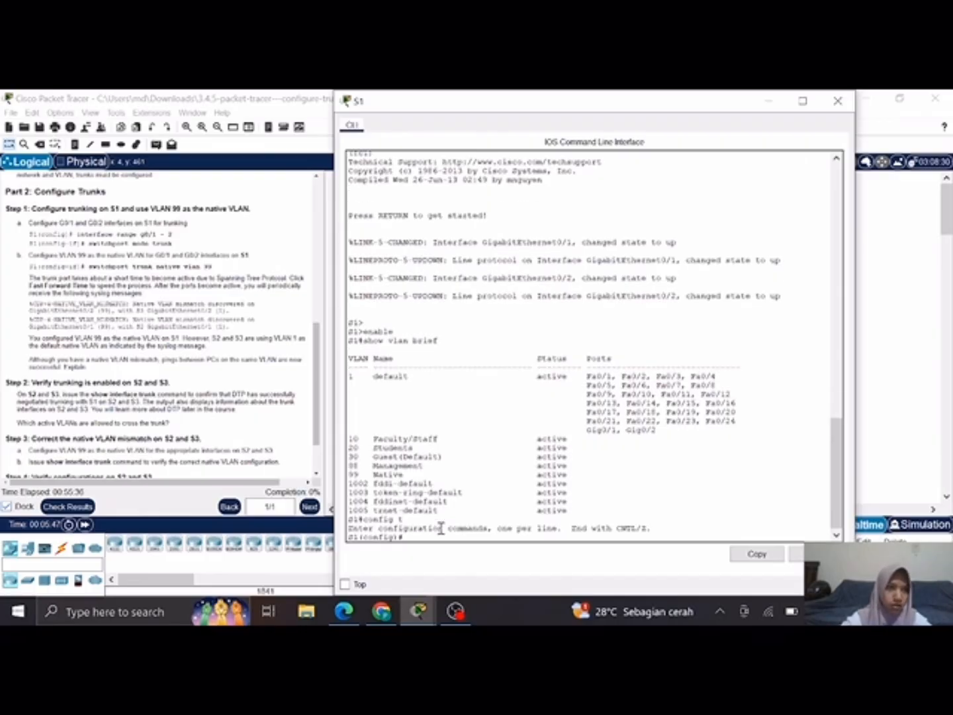
Step: Select S1's G0/1 and G0/2 interfaces together with interface range g0/1 - 2
{"action": "type", "text": "inter"}
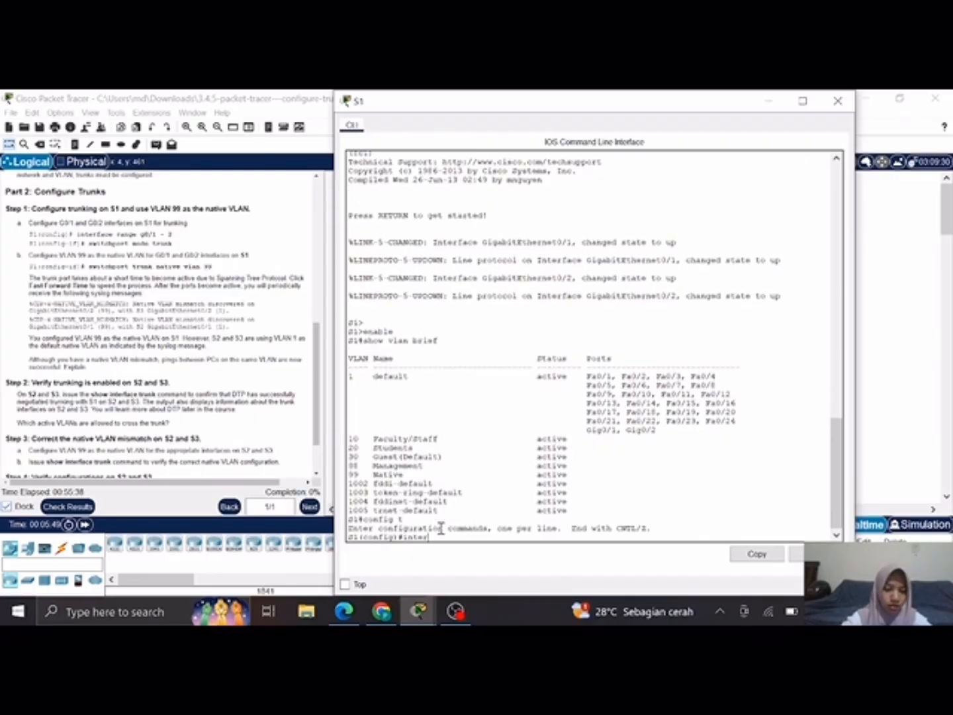
{"action": "type", "text": "face range "}
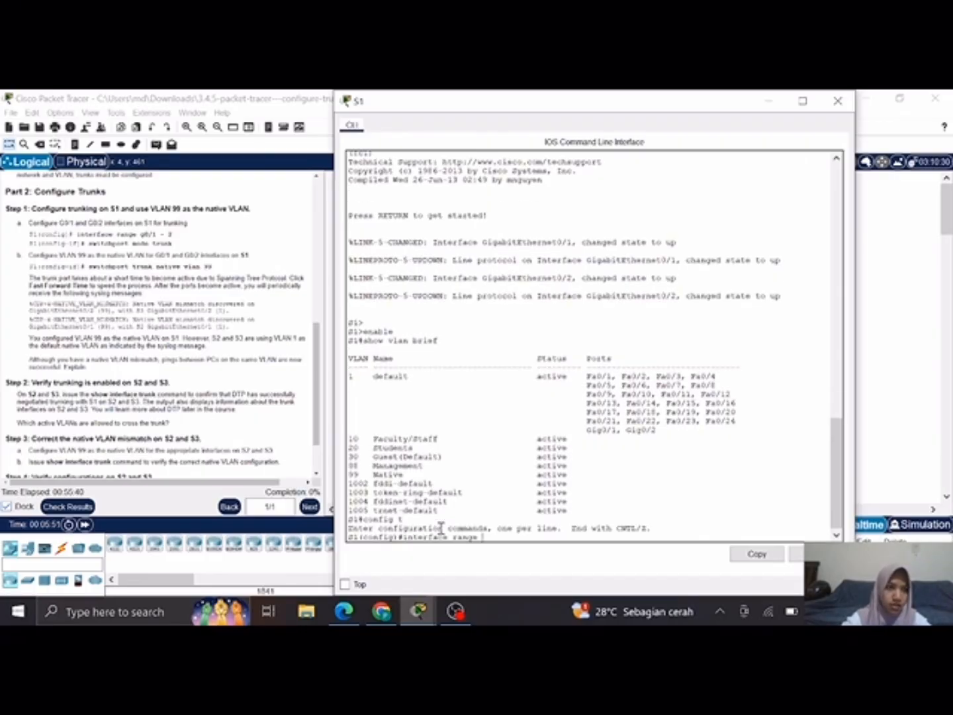
{"action": "type", "text": "g"}
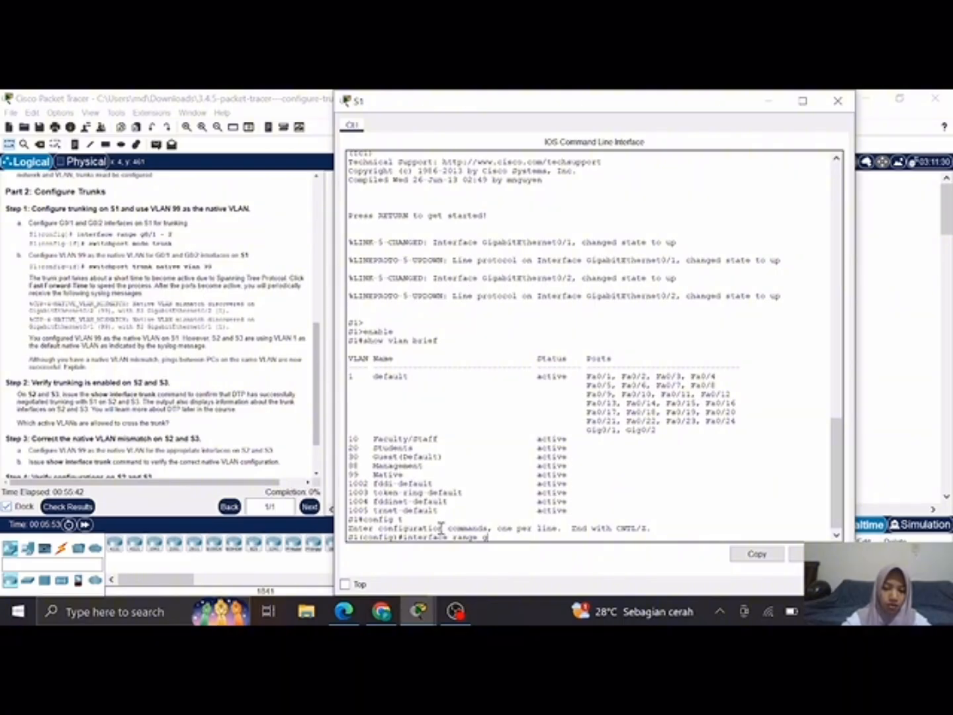
{"action": "type", "text": "0/"}
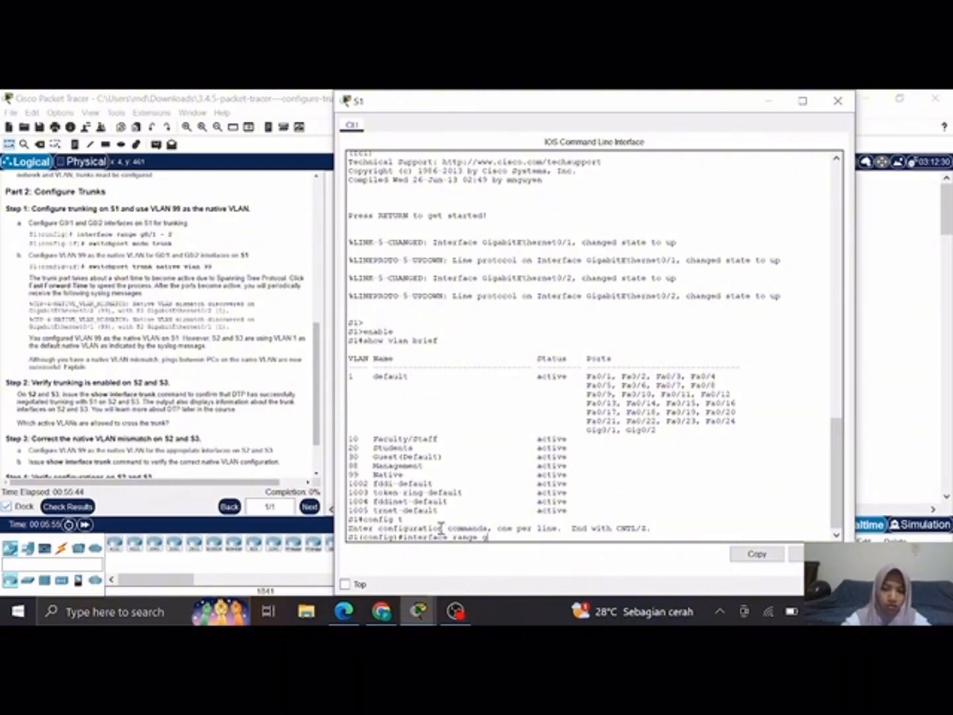
{"action": "type", "text": "1"}
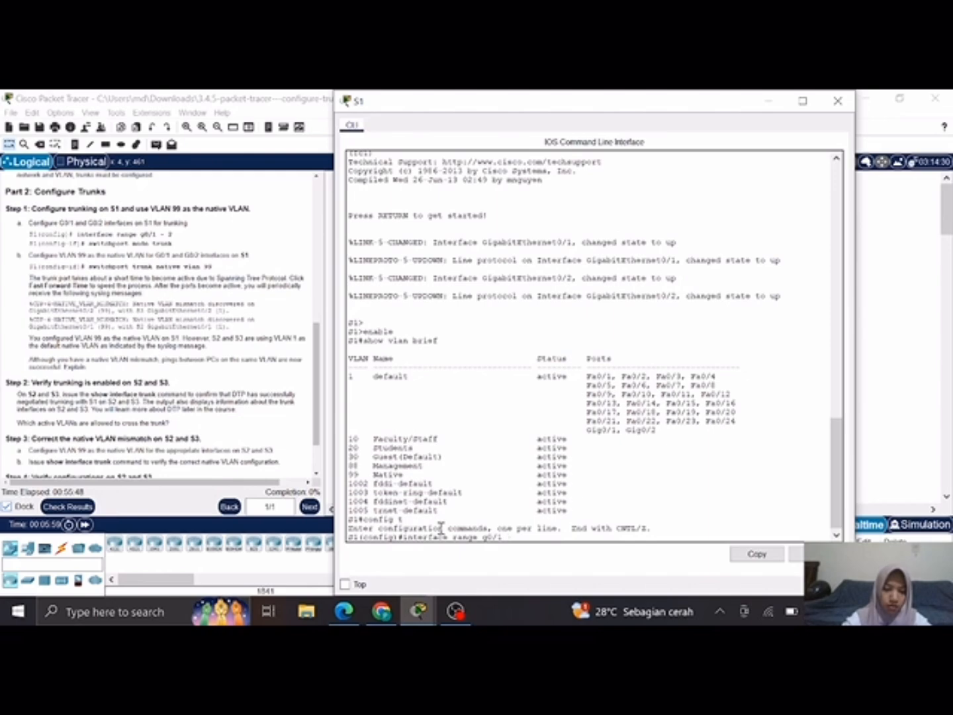
{"action": "type", "text": " - 2"}
{"action": "key", "text": "Return"}
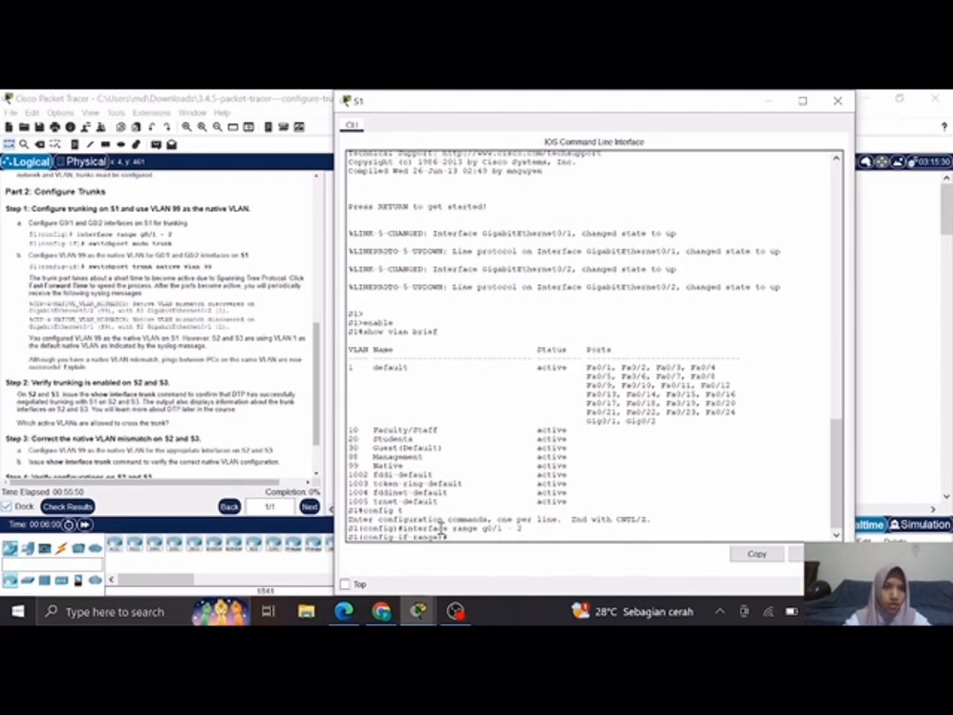
Step: Set the selected interface range on S1 to access mode with switchport mode access
{"action": "type", "text": "swi"}
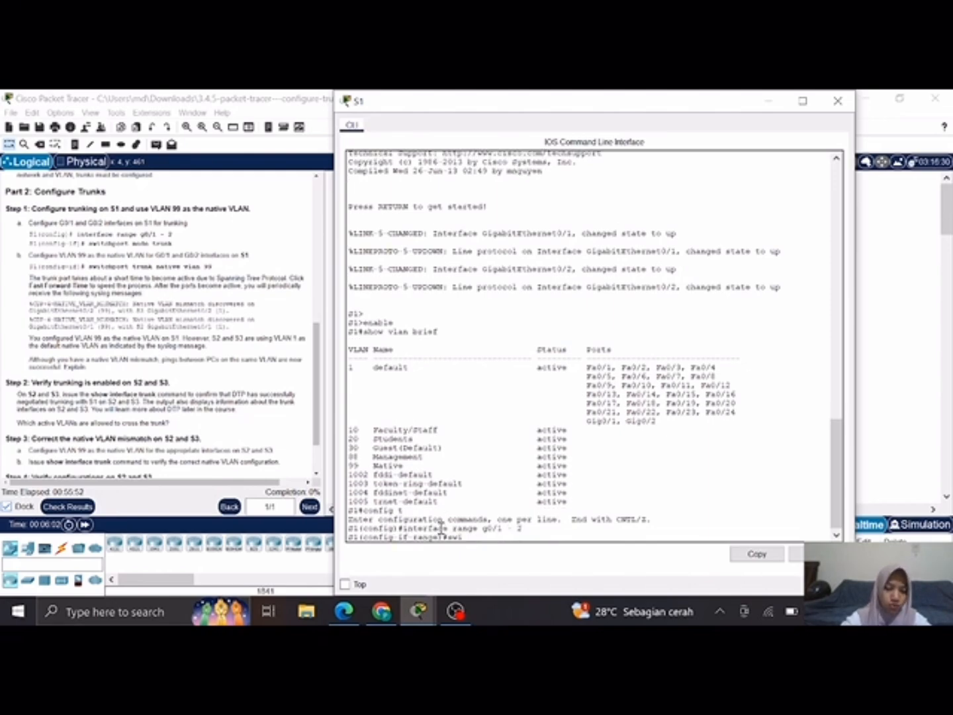
{"action": "type", "text": "tchport mode access"}
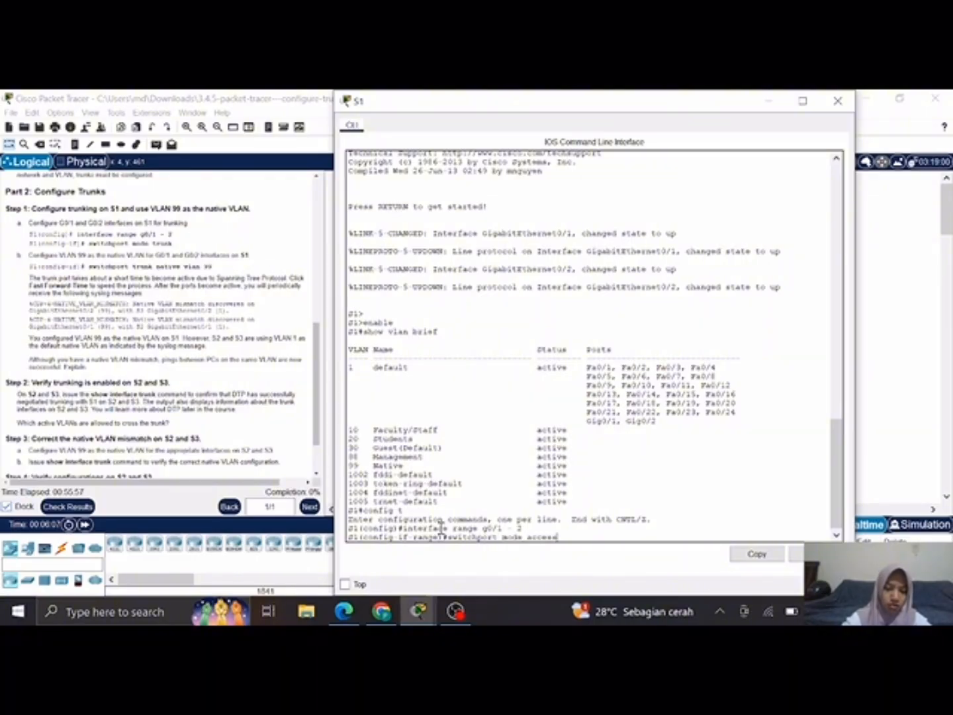
{"action": "key", "text": "Return"}
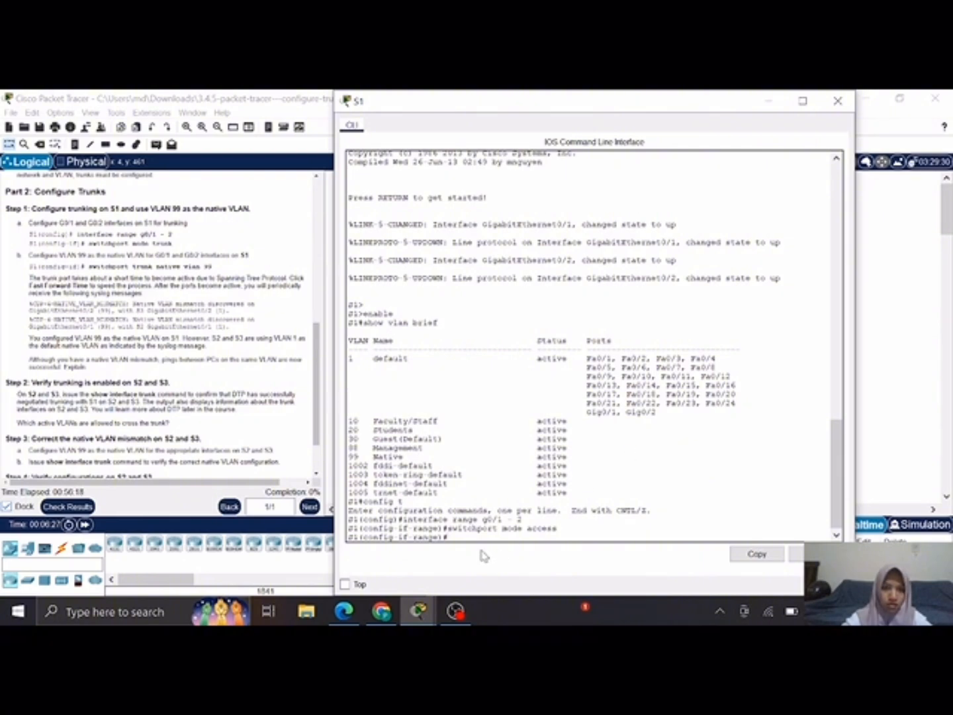
Step: Try to assign VLAN 99 as the native VLAN on S1's G0/1 and G0/2 interfaces
{"action": "type", "text": "s"}
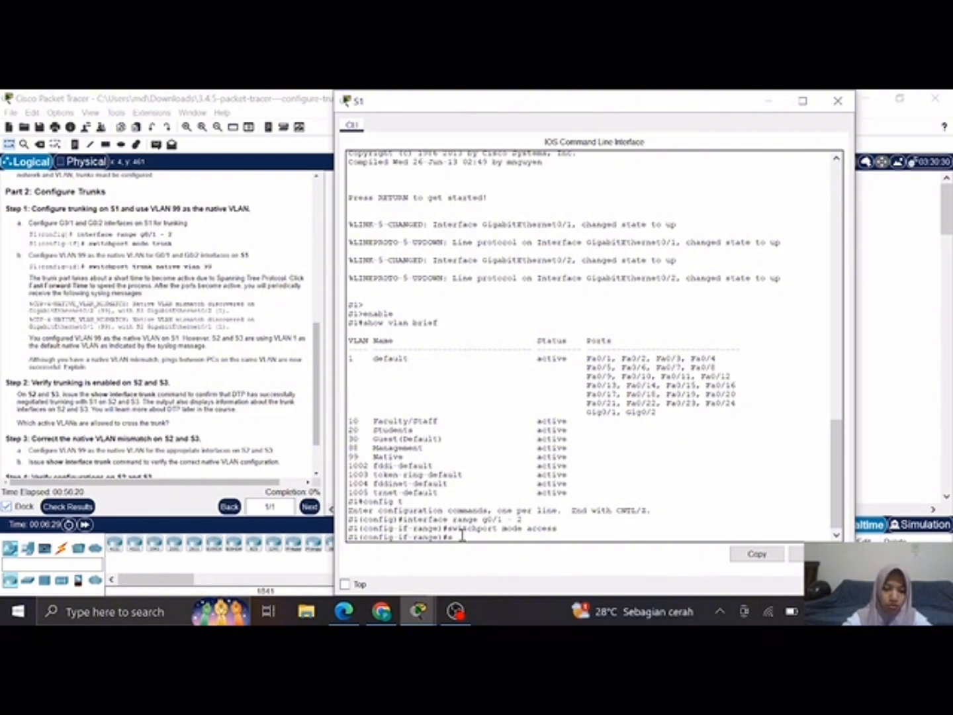
{"action": "type", "text": "witchpor"}
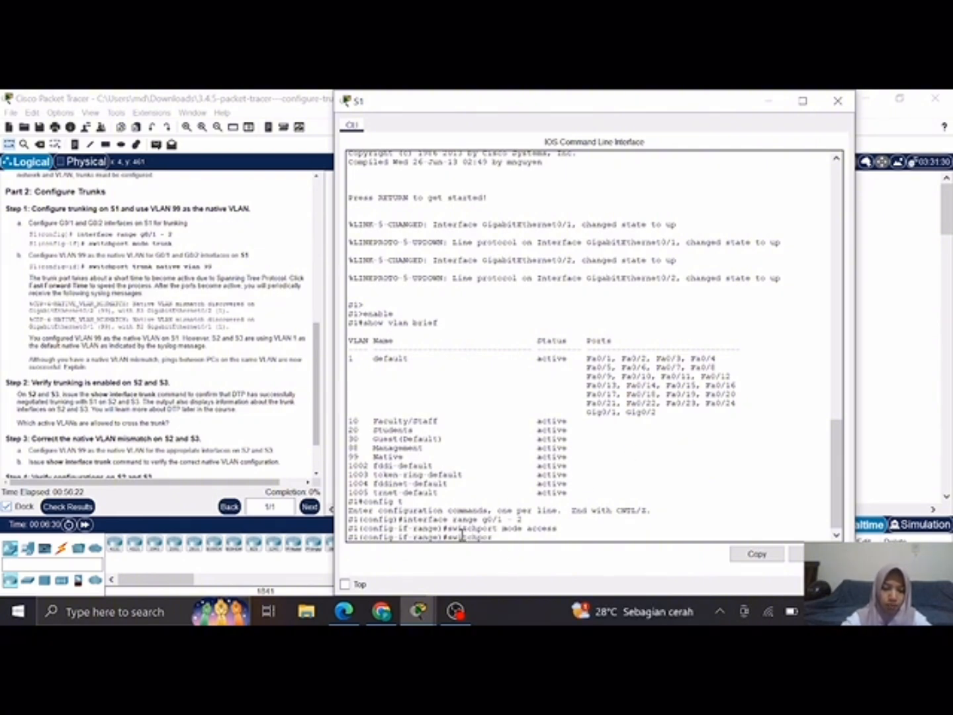
{"action": "type", "text": "t tr"}
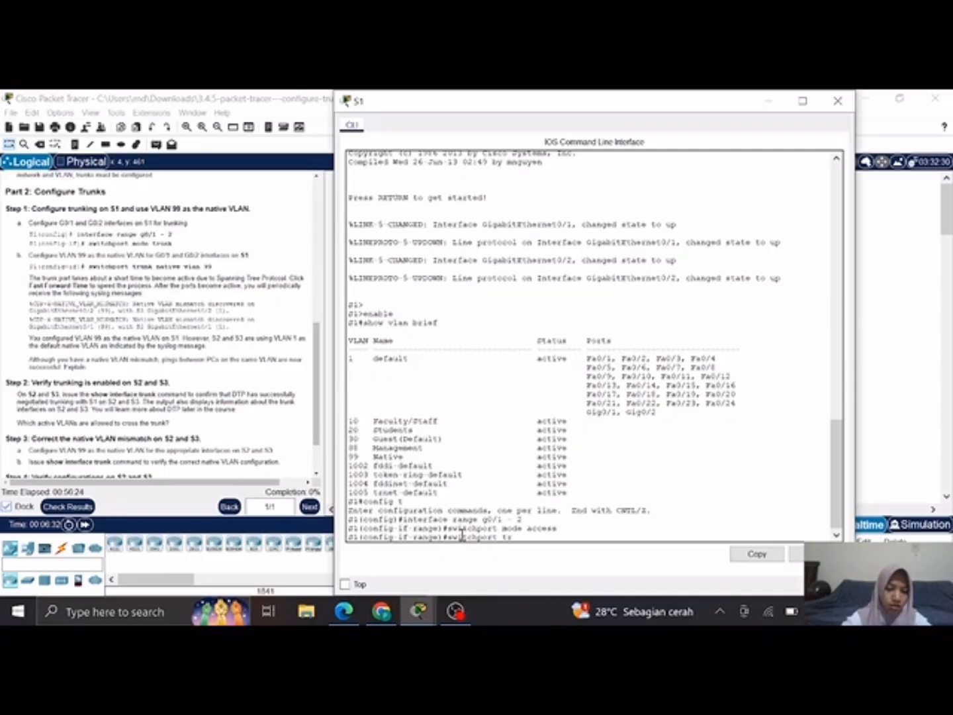
{"action": "type", "text": "unk native"}
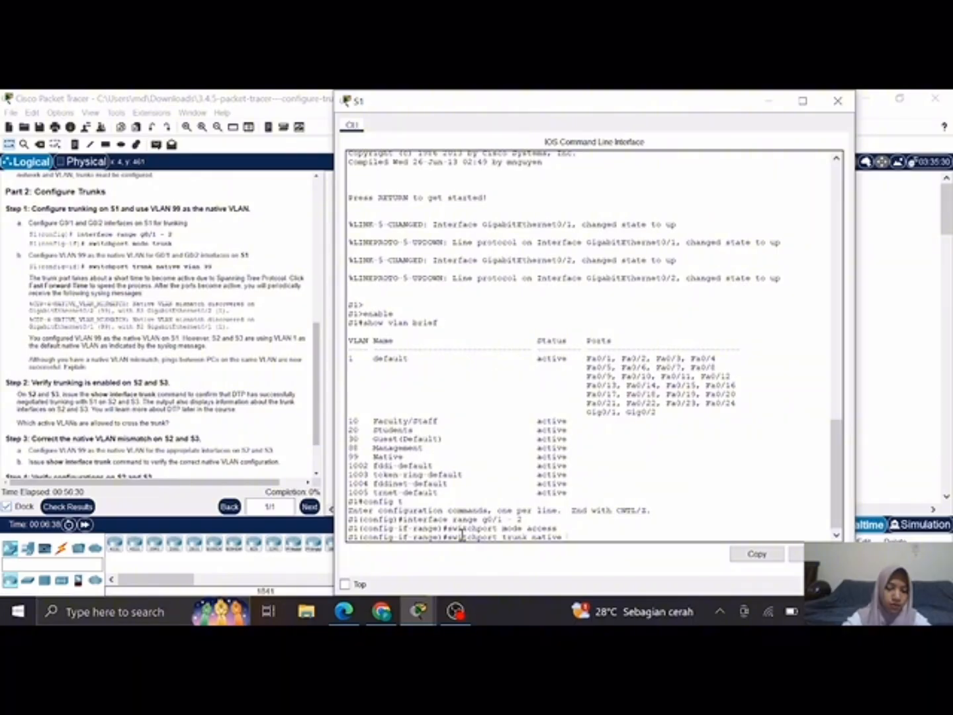
{"action": "type", "text": " vlann 99"}
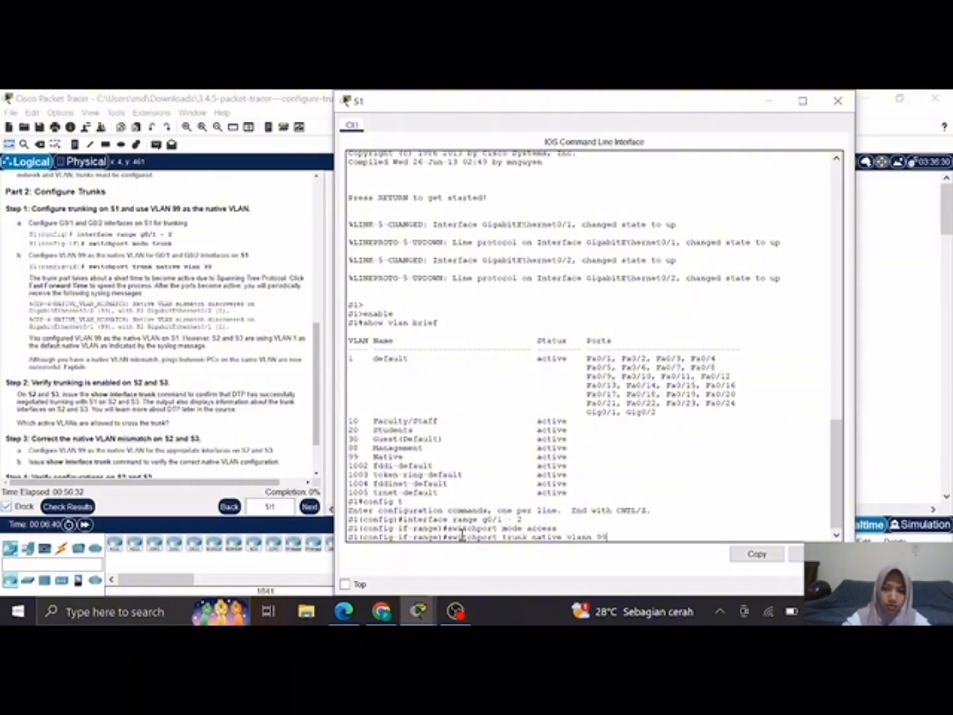
{"action": "key", "text": "Return"}
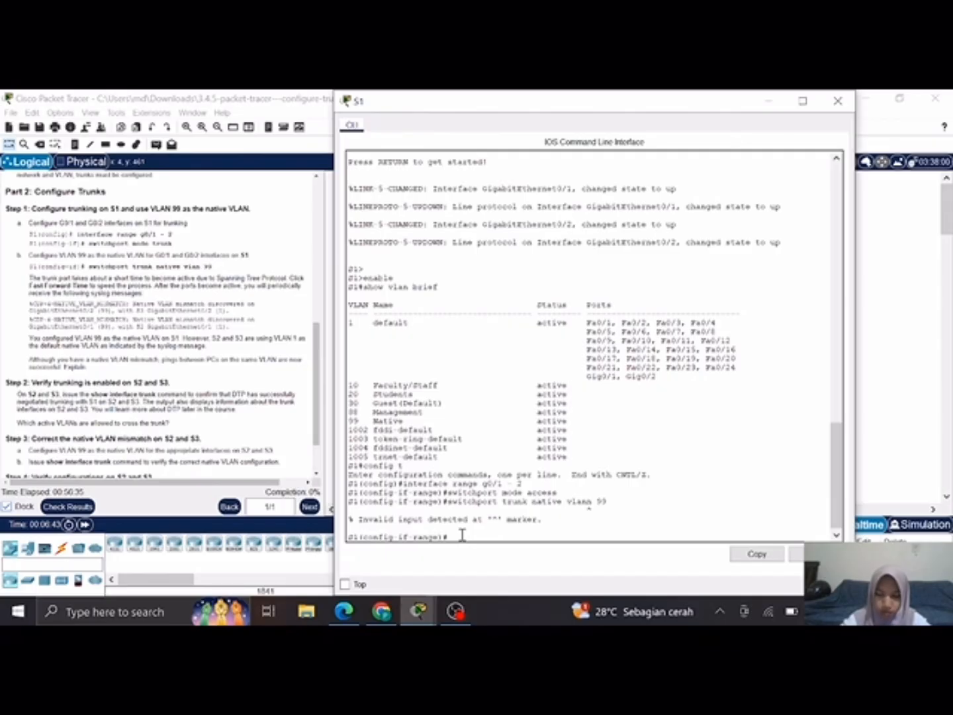
Step: Recall the previous command, fix the spelling of the vlan keyword, and run it as switchport trunk native vlan 99
{"action": "key", "text": "Up"}
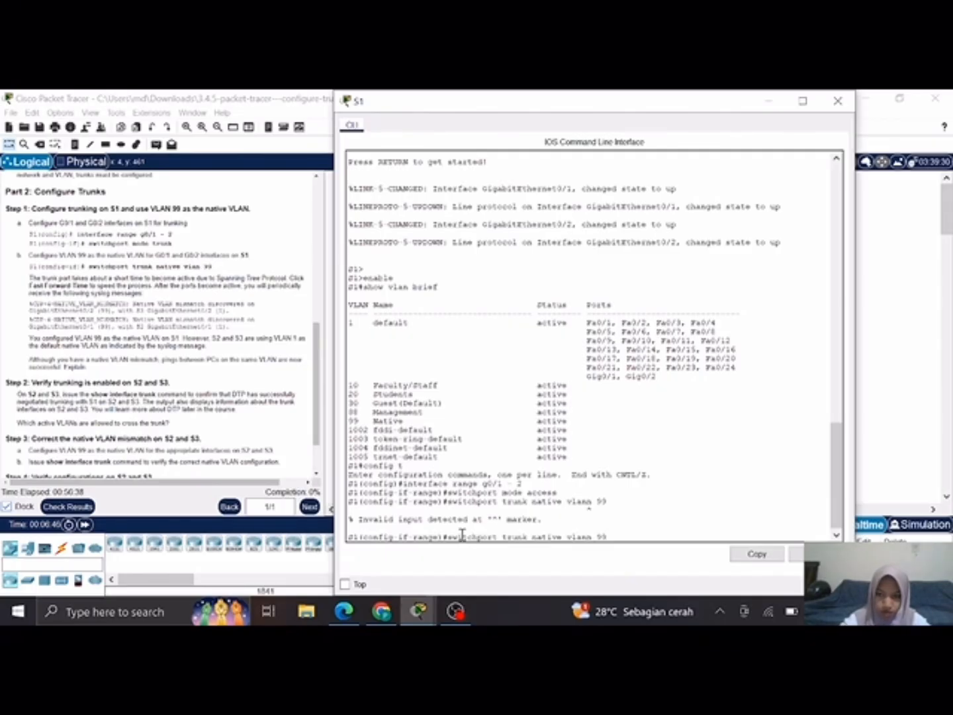
{"action": "key", "text": "Left"}
{"action": "key", "text": "Left"}
{"action": "key", "text": "Left"}
{"action": "key", "text": "BackSpace"}
{"action": "key", "text": "Return"}
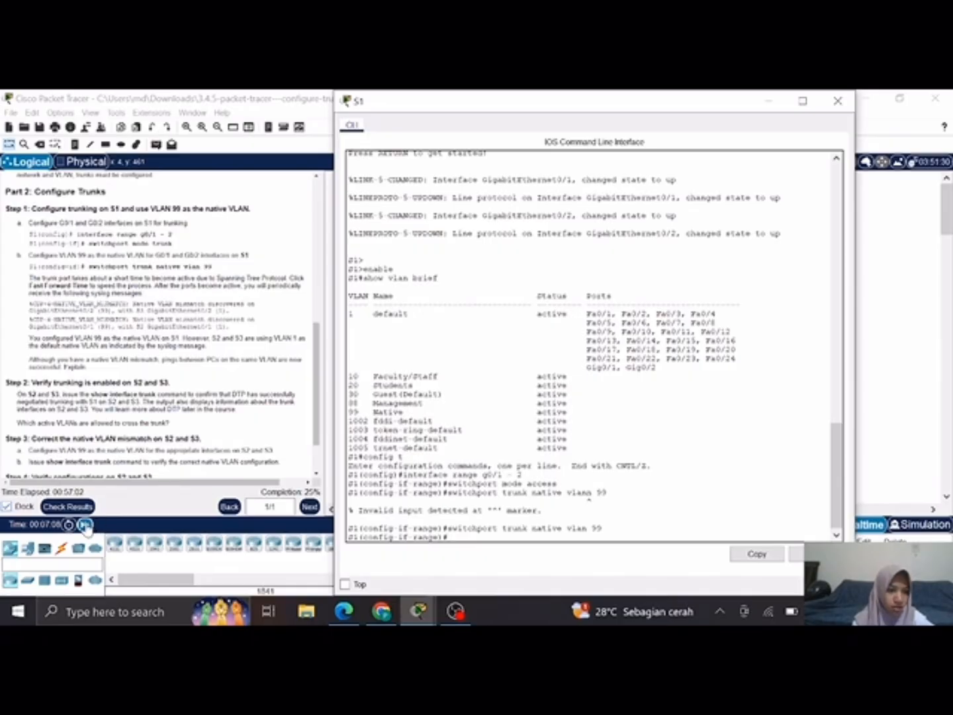
Step: Fast-forward the network time and examine S1's command line for native VLAN mismatch messages
{"action": "left_click", "coordinate": [85, 525]}
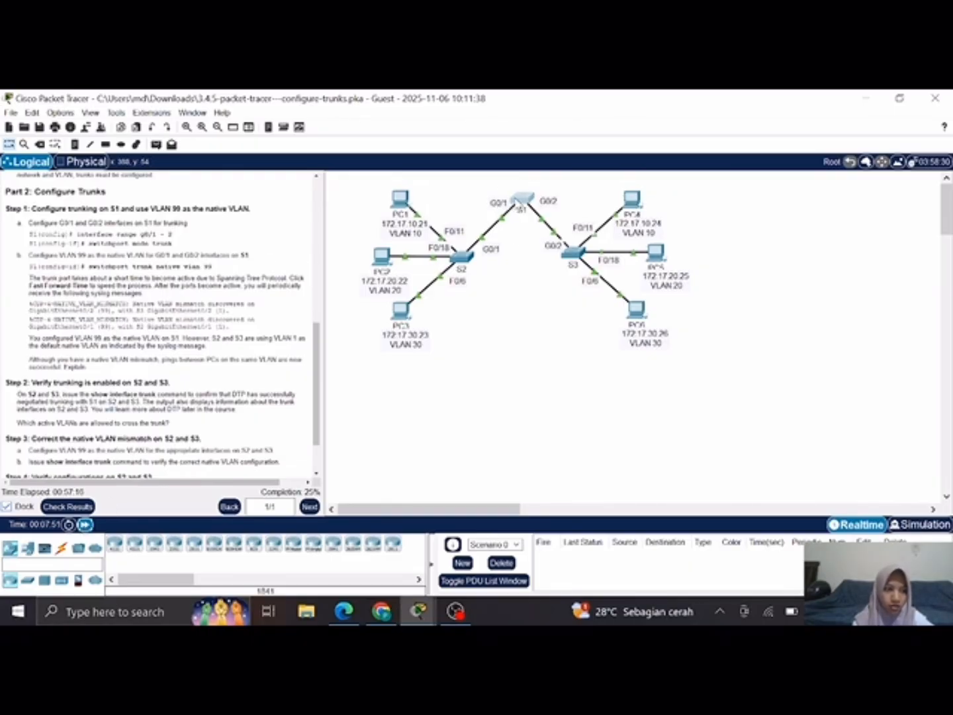
{"action": "left_click", "coordinate": [523, 198]}
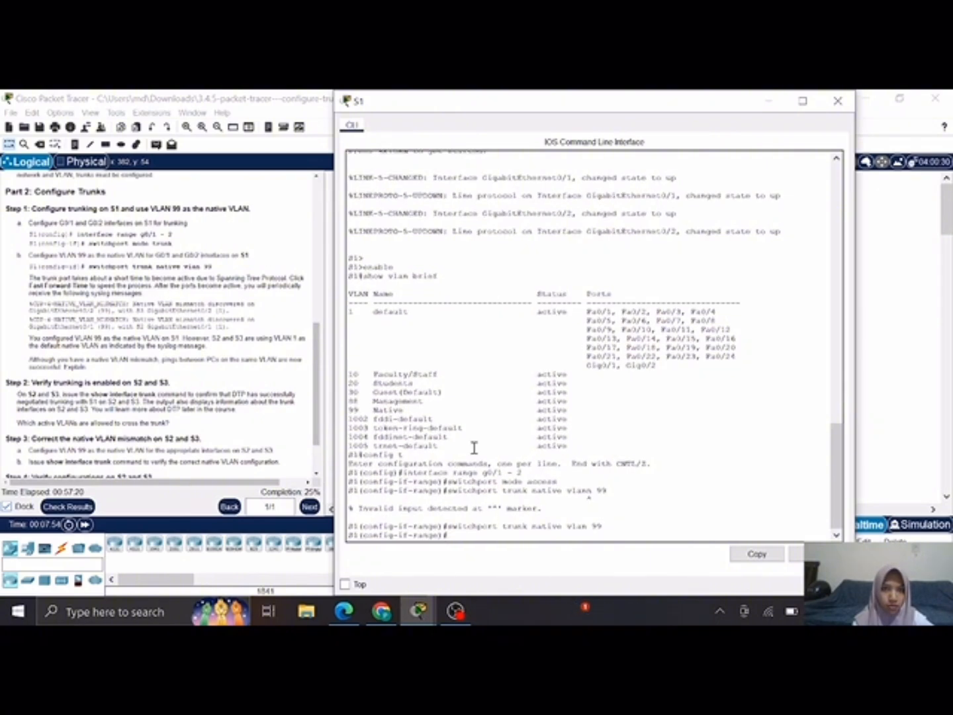
{"action": "scroll", "coordinate": [474, 448], "scroll_direction": "up", "scroll_amount": 2}
{"action": "scroll", "coordinate": [474, 448], "scroll_direction": "down", "scroll_amount": 2}
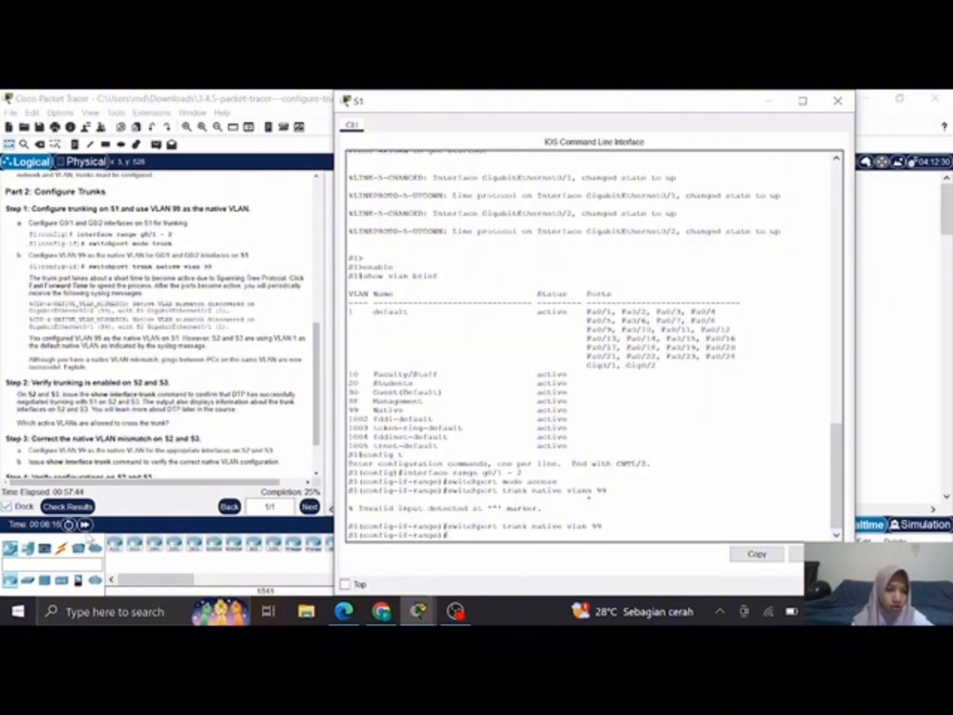
Step: Fast-forward the network time several more times and reopen S1's command line to recheck for syslog messages
{"action": "left_click", "coordinate": [85, 526]}
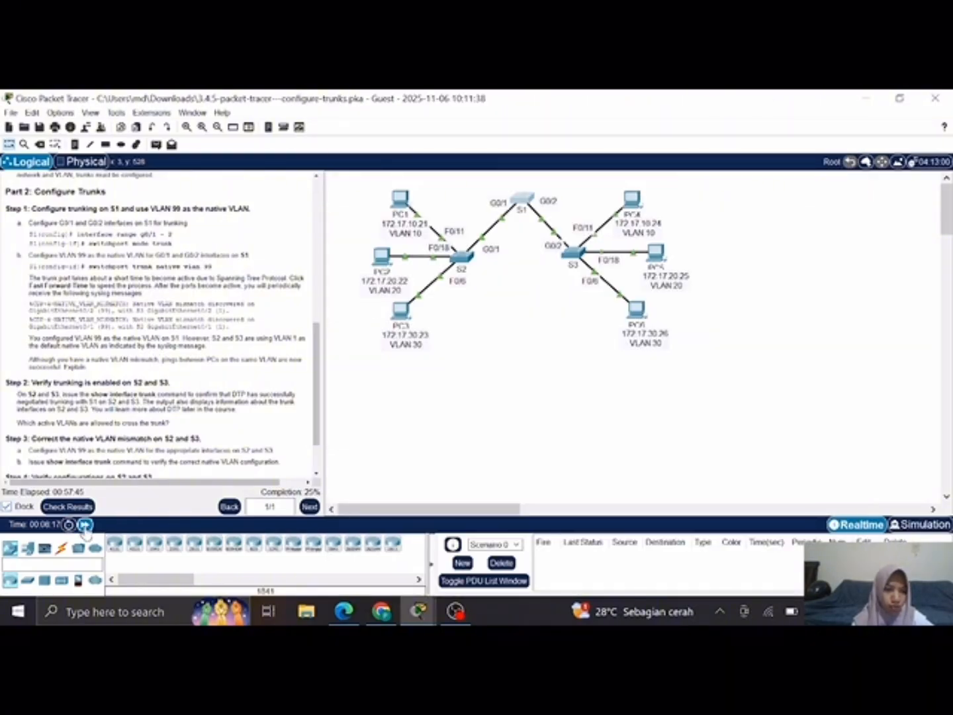
{"action": "left_click", "coordinate": [85, 526]}
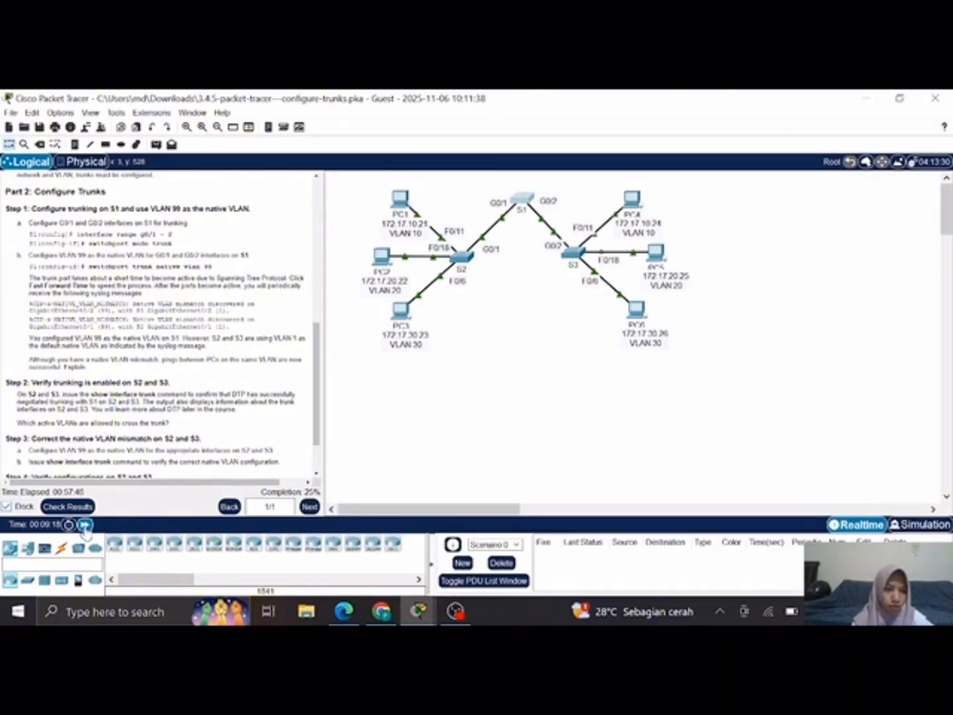
{"action": "left_click", "coordinate": [85, 526]}
{"action": "left_click", "coordinate": [85, 526]}
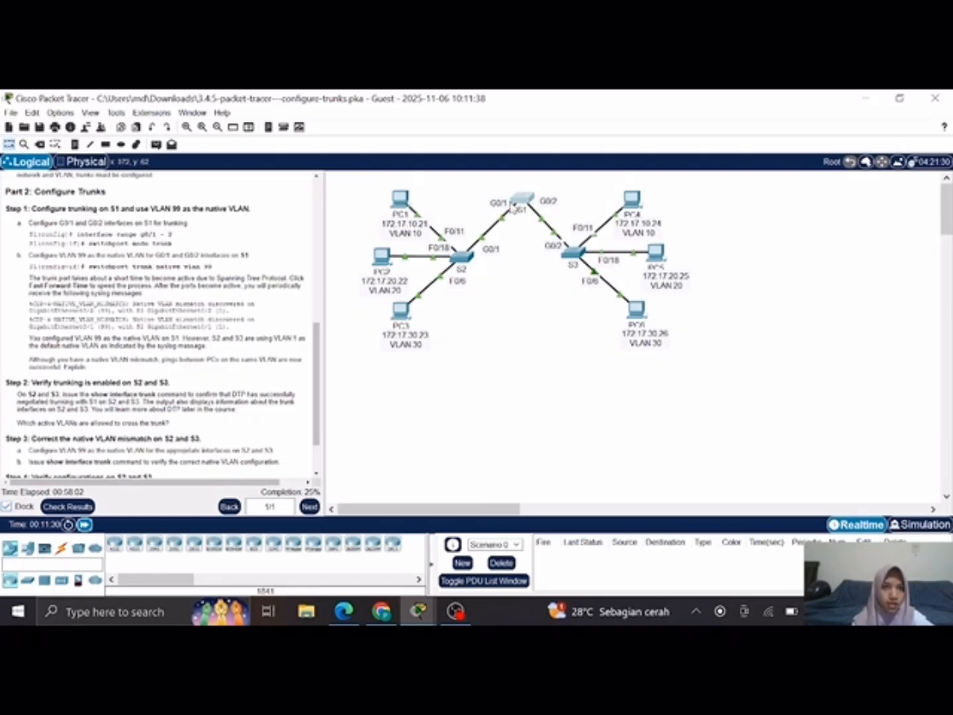
{"action": "left_click", "coordinate": [513, 207]}
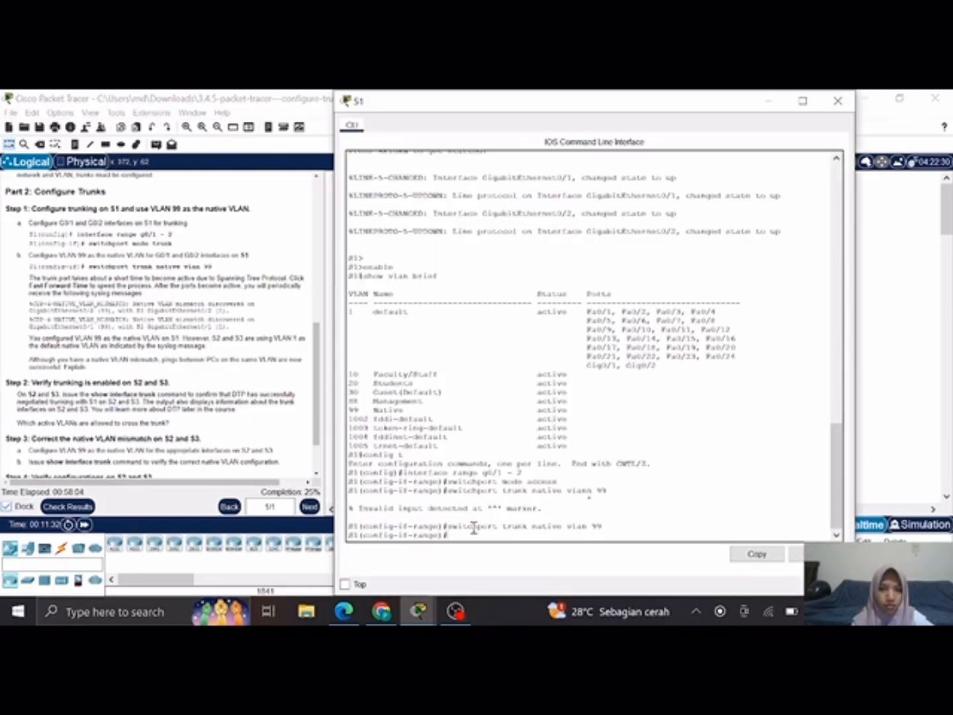
Step: Review the activity instructions for the Part 1 connectivity check and the Part 2 trunk configuration on S1
{"action": "scroll", "coordinate": [122, 270], "scroll_direction": "up", "scroll_amount": 5}
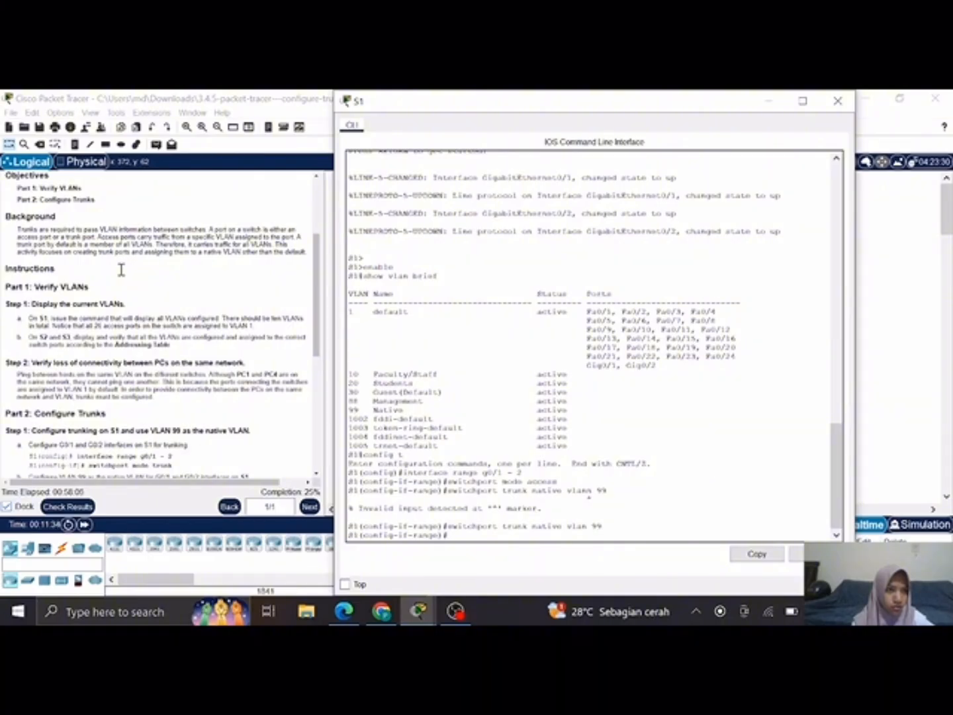
{"action": "scroll", "coordinate": [122, 270], "scroll_direction": "up", "scroll_amount": 4}
{"action": "scroll", "coordinate": [121, 270], "scroll_direction": "down", "scroll_amount": 4}
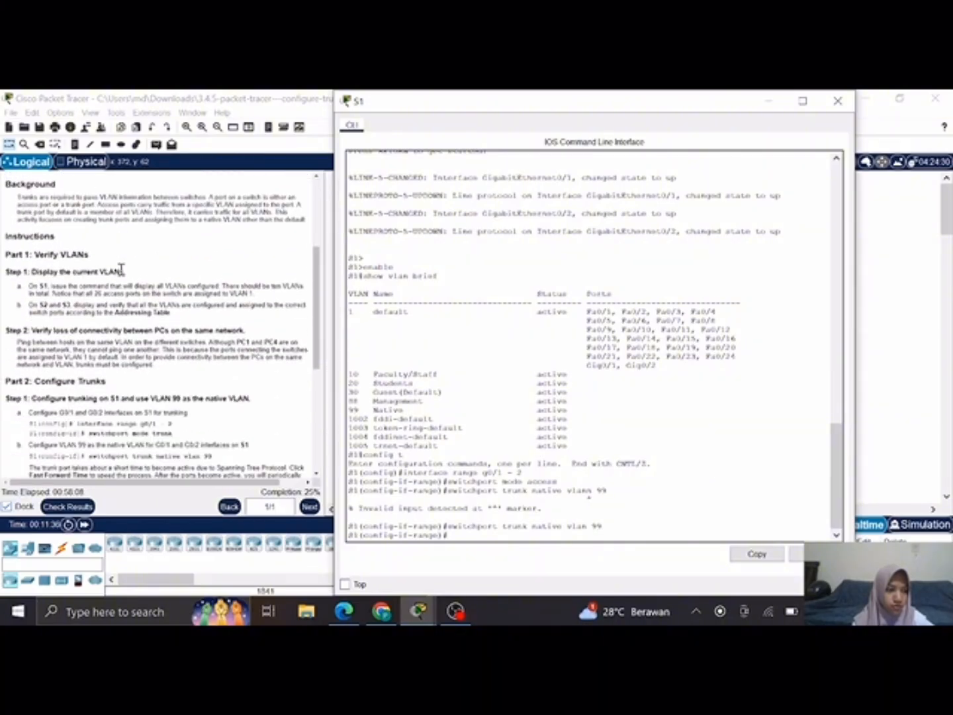
{"action": "scroll", "coordinate": [121, 271], "scroll_direction": "down", "scroll_amount": 3}
{"action": "scroll", "coordinate": [121, 271], "scroll_direction": "down", "scroll_amount": 2}
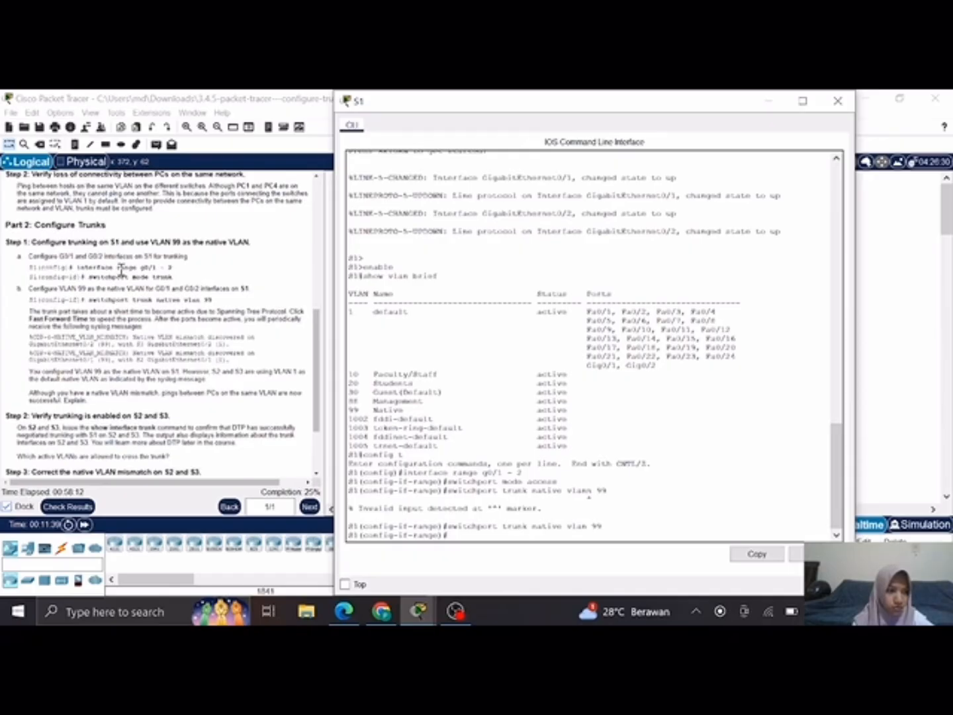
{"action": "left_click", "coordinate": [121, 270]}
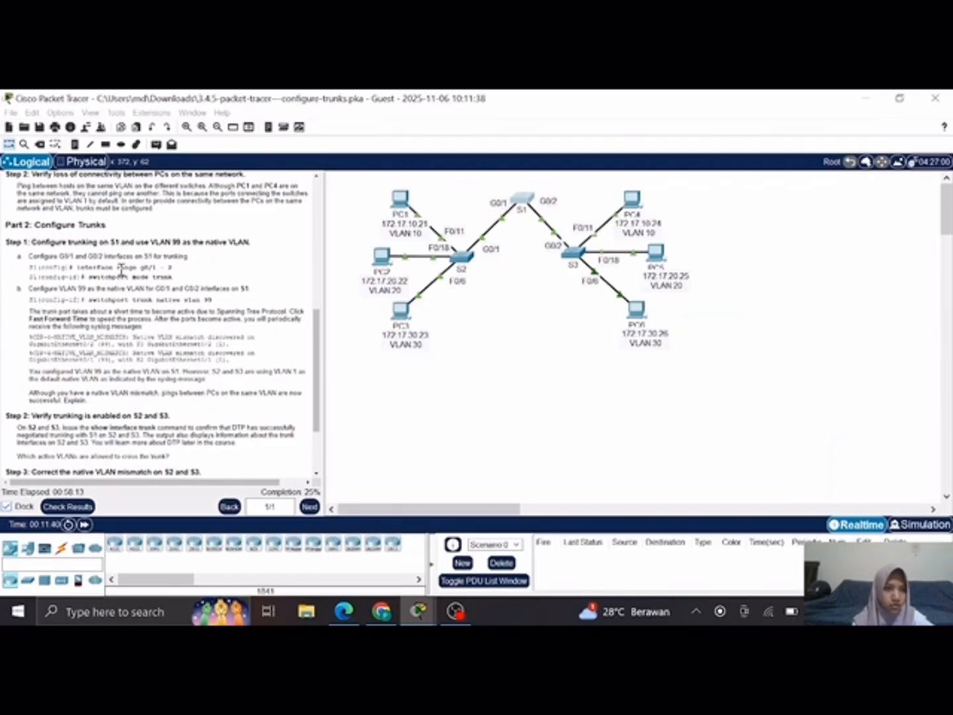
{"action": "scroll", "coordinate": [122, 271], "scroll_direction": "up", "scroll_amount": 2}
{"action": "scroll", "coordinate": [121, 270], "scroll_direction": "up", "scroll_amount": 7}
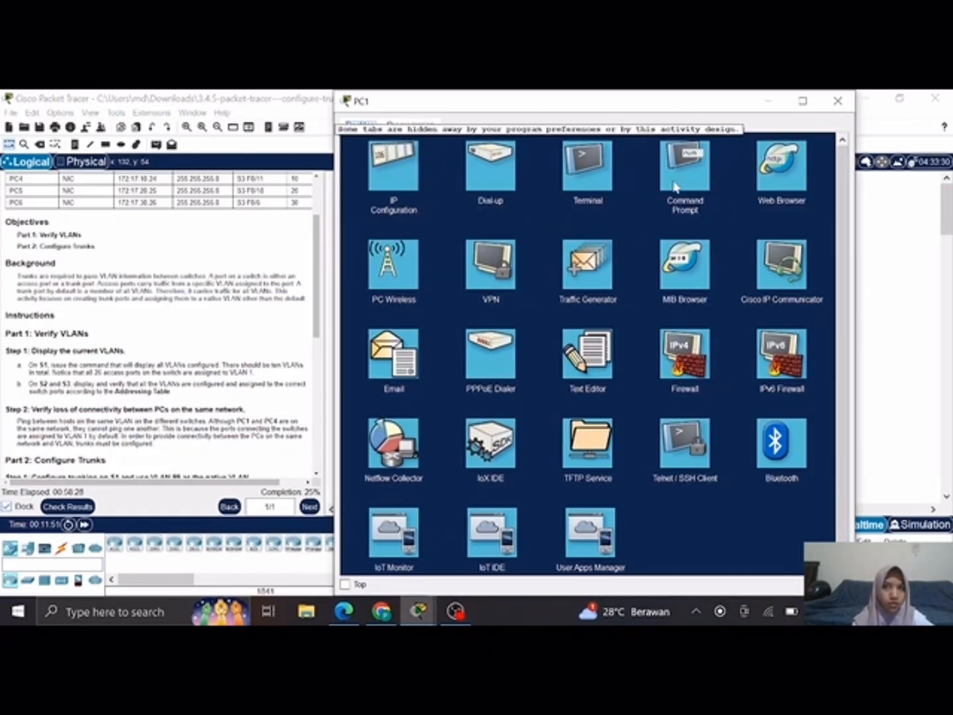
Step: Test connectivity from PC1 to PC4 by running ping 172.17.10.24 in PC1's command prompt
{"action": "left_click", "coordinate": [675, 187]}
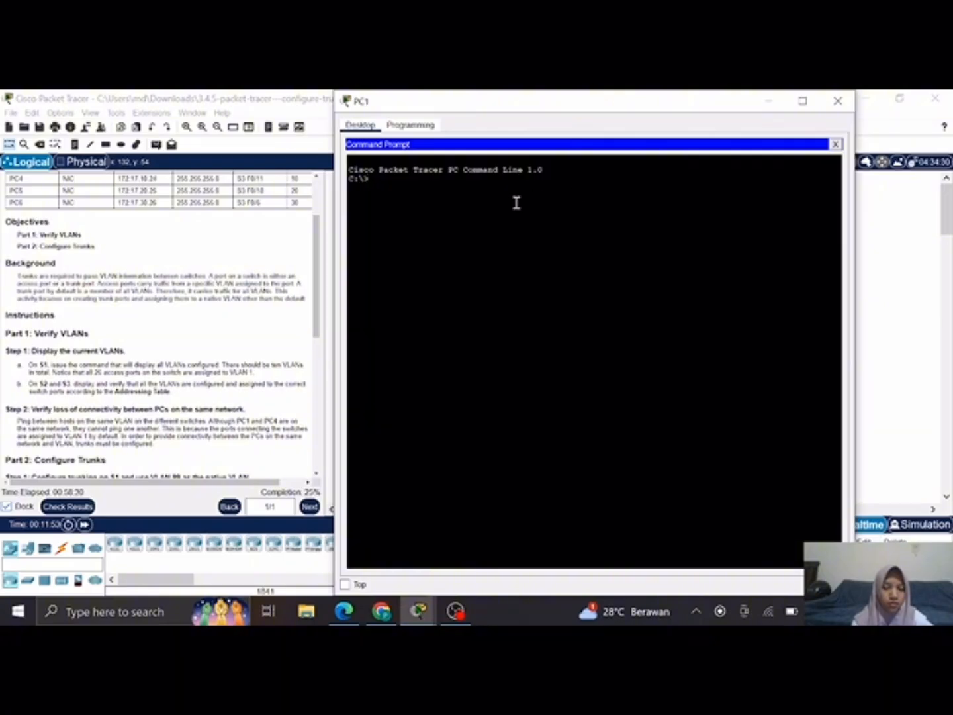
{"action": "type", "text": "ping"}
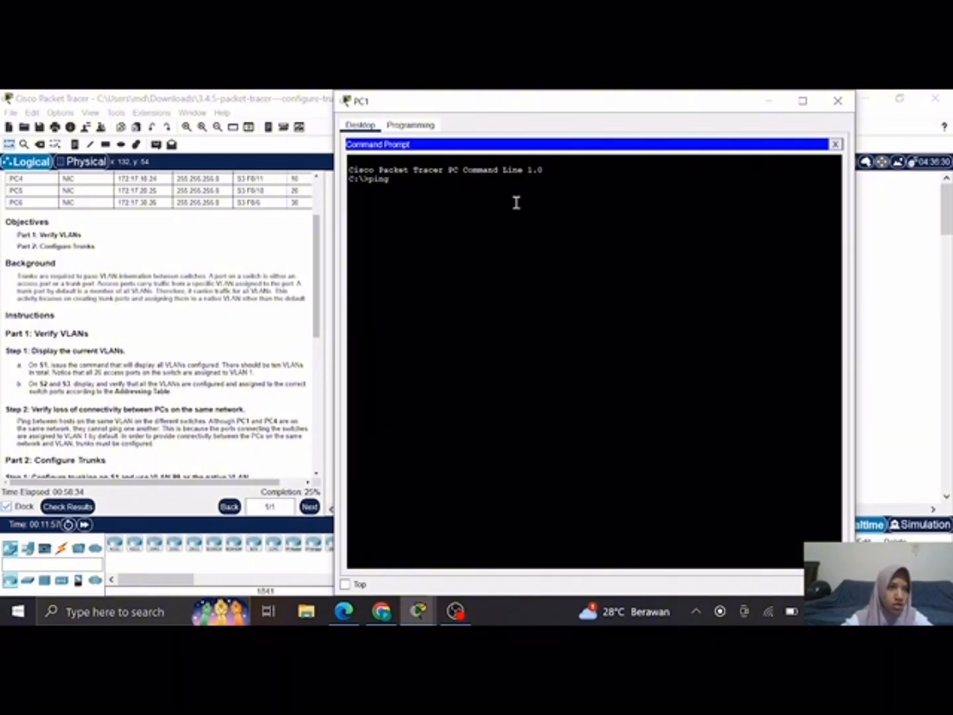
{"action": "type", "text": " 1"}
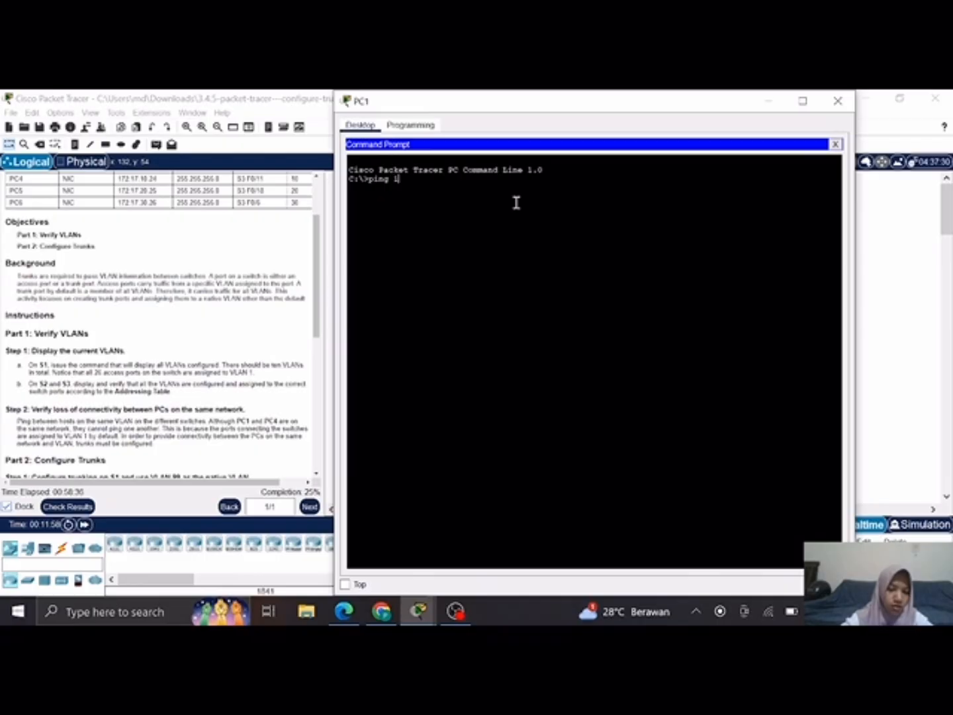
{"action": "type", "text": "72.17"}
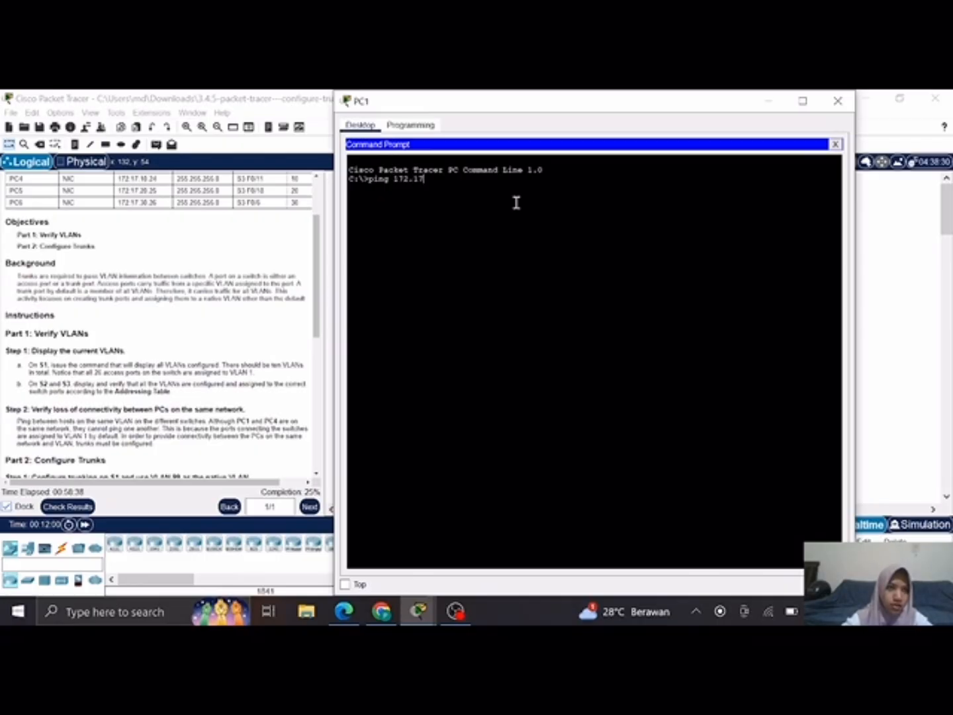
{"action": "type", "text": ".10.24"}
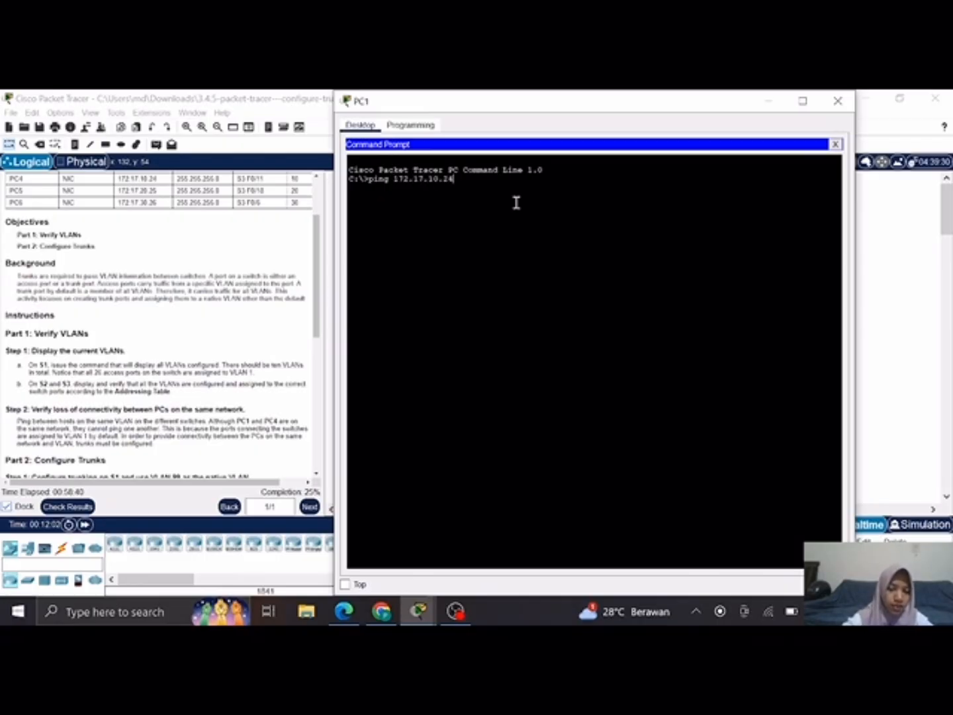
{"action": "key", "text": "Return"}
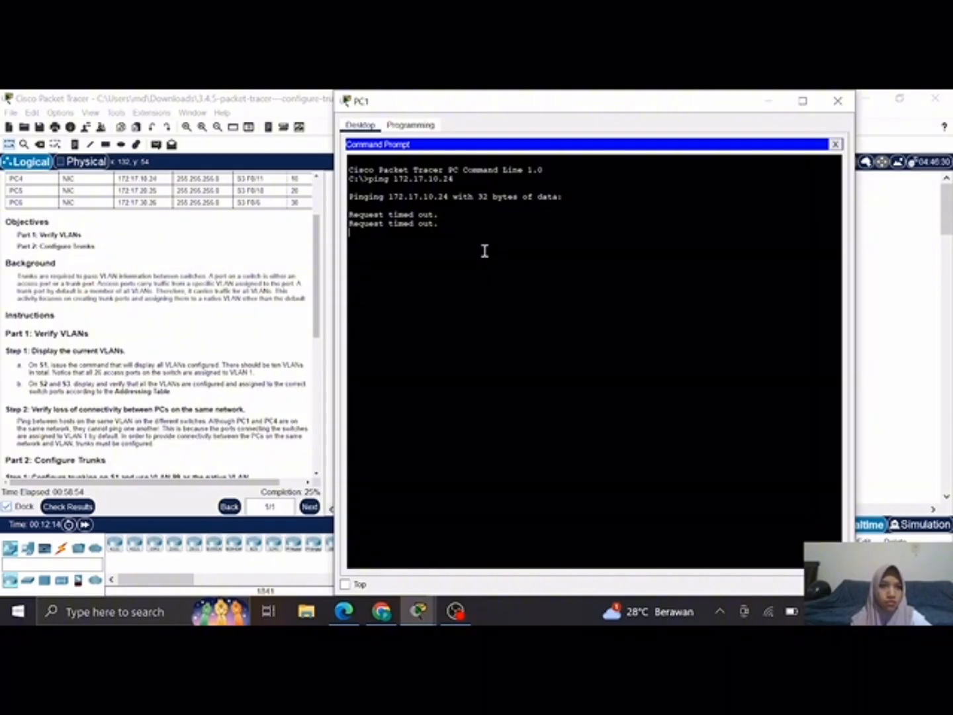
{"action": "left_click", "coordinate": [838, 100]}
Step: Review the Part 2 trunking instructions and run show interface trunk on switch S2
{"action": "scroll", "coordinate": [59, 402], "scroll_direction": "down", "scroll_amount": 5}
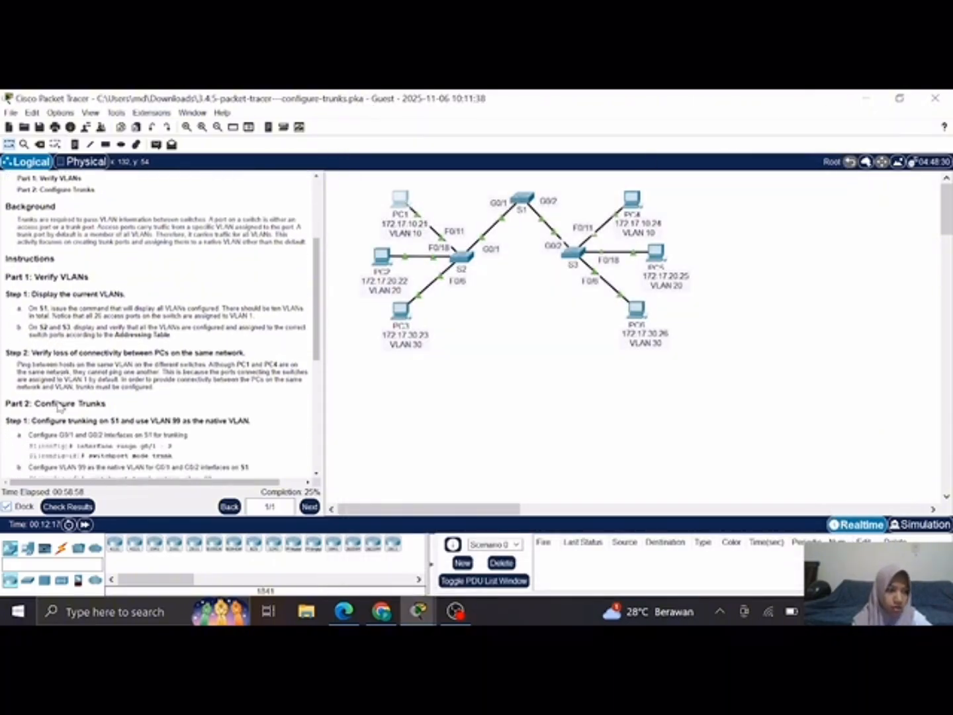
{"action": "scroll", "coordinate": [59, 405], "scroll_direction": "down", "scroll_amount": 3}
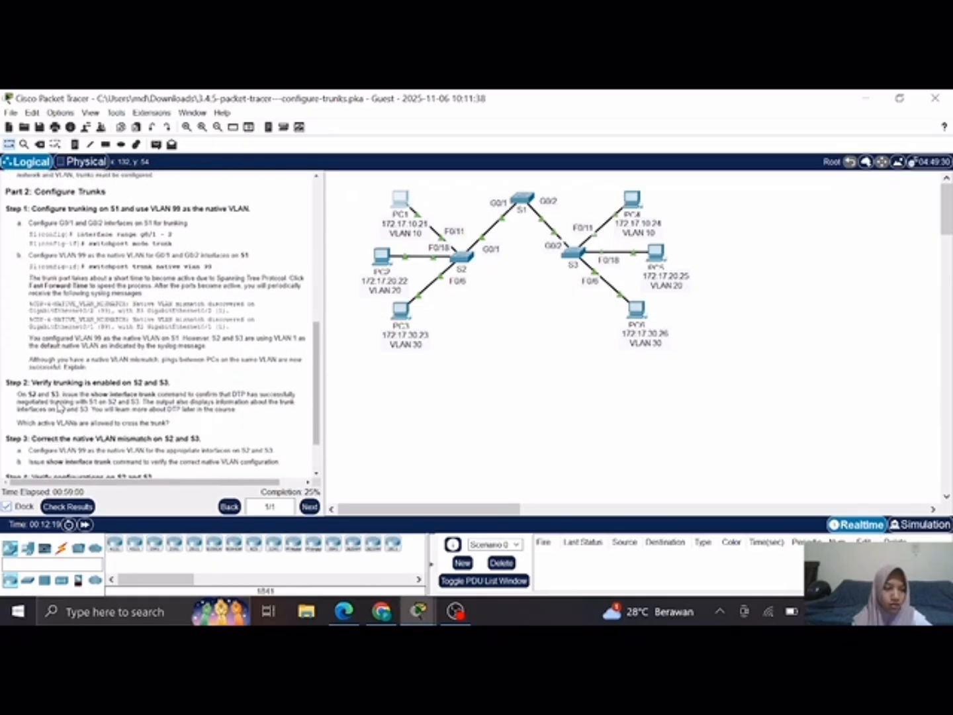
{"action": "scroll", "coordinate": [59, 405], "scroll_direction": "down", "scroll_amount": 2}
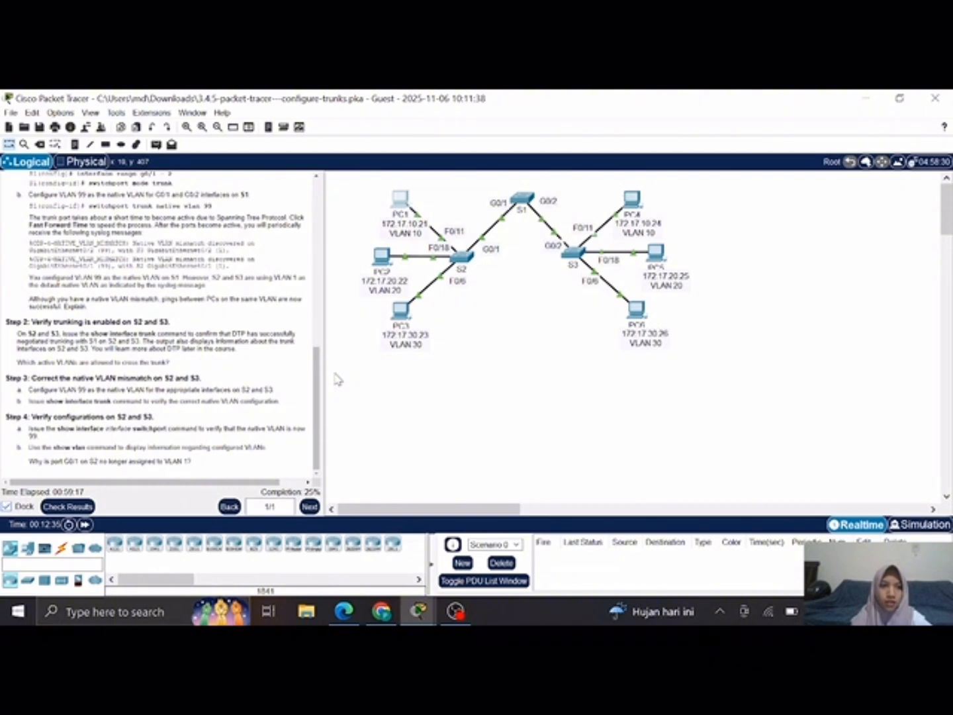
{"action": "left_click", "coordinate": [462, 263]}
{"action": "scroll", "coordinate": [427, 500], "scroll_direction": "down", "scroll_amount": 1}
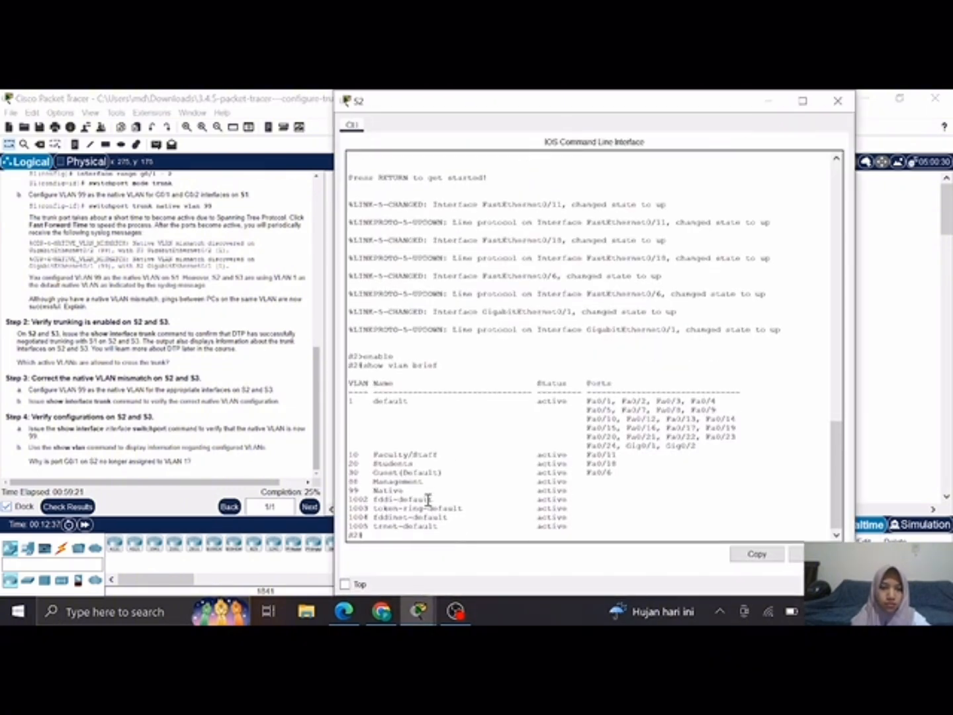
{"action": "type", "text": "sh"}
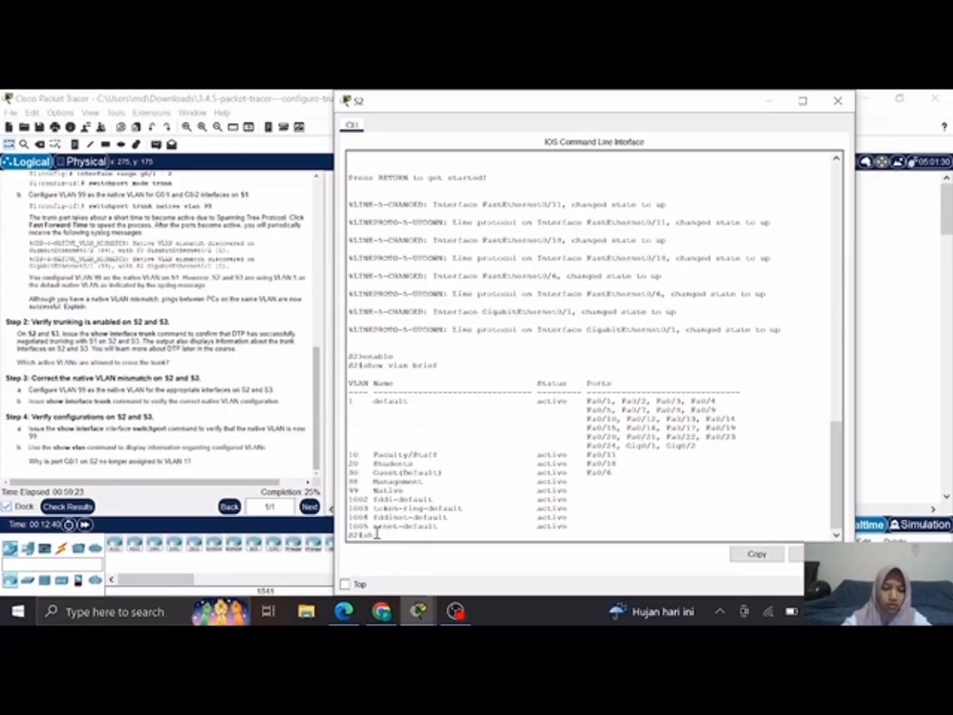
{"action": "type", "text": "ow interfa"}
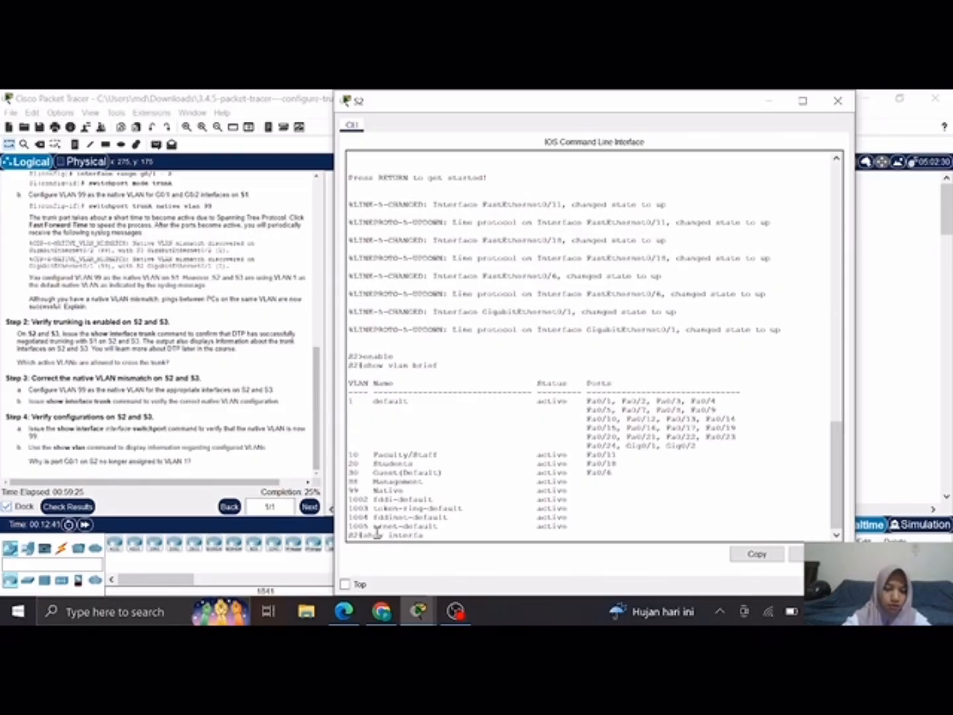
{"action": "type", "text": "ce trunk"}
{"action": "key", "text": "Return"}
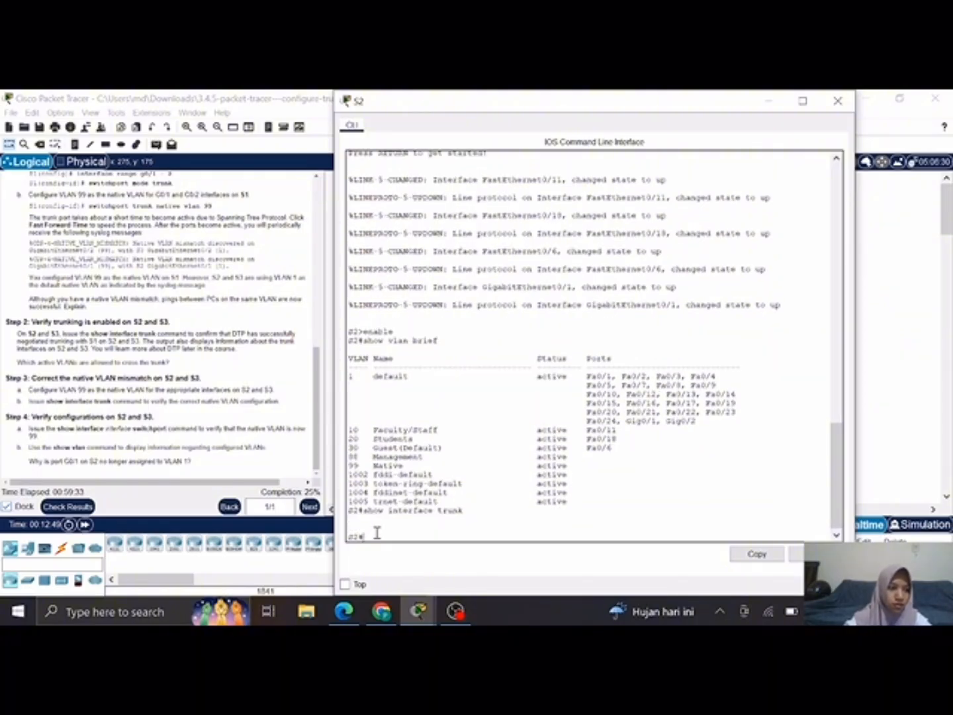
{"action": "left_click", "coordinate": [762, 99]}
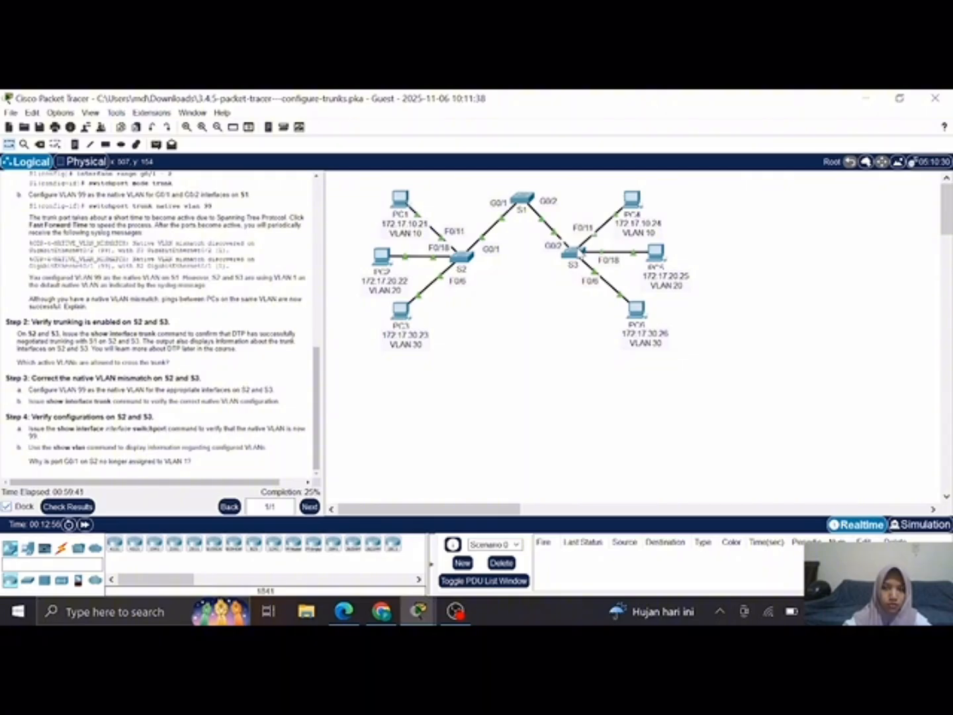
Step: Check the trunk status on switch S3 with show interface trunk
{"action": "left_click", "coordinate": [578, 251]}
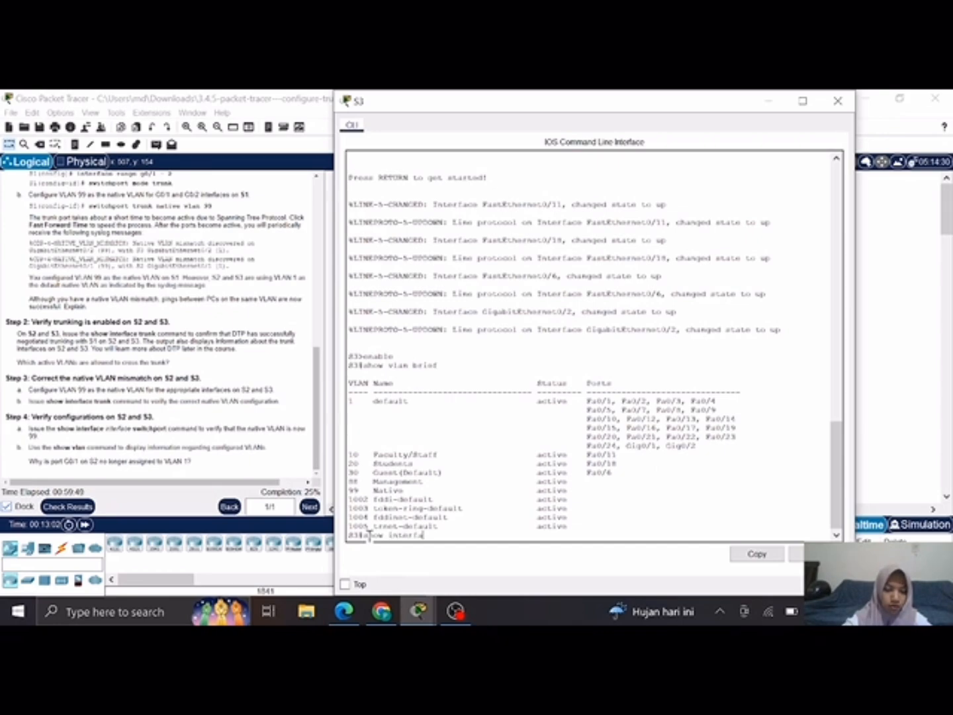
{"action": "type", "text": "show interface trunk"}
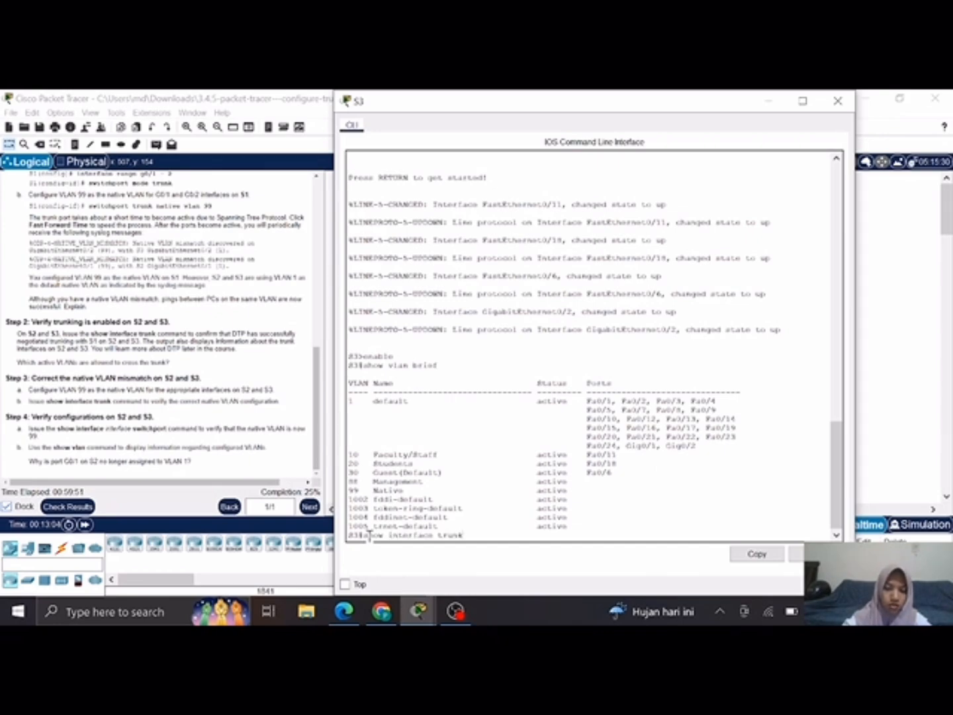
{"action": "key", "text": "Return"}
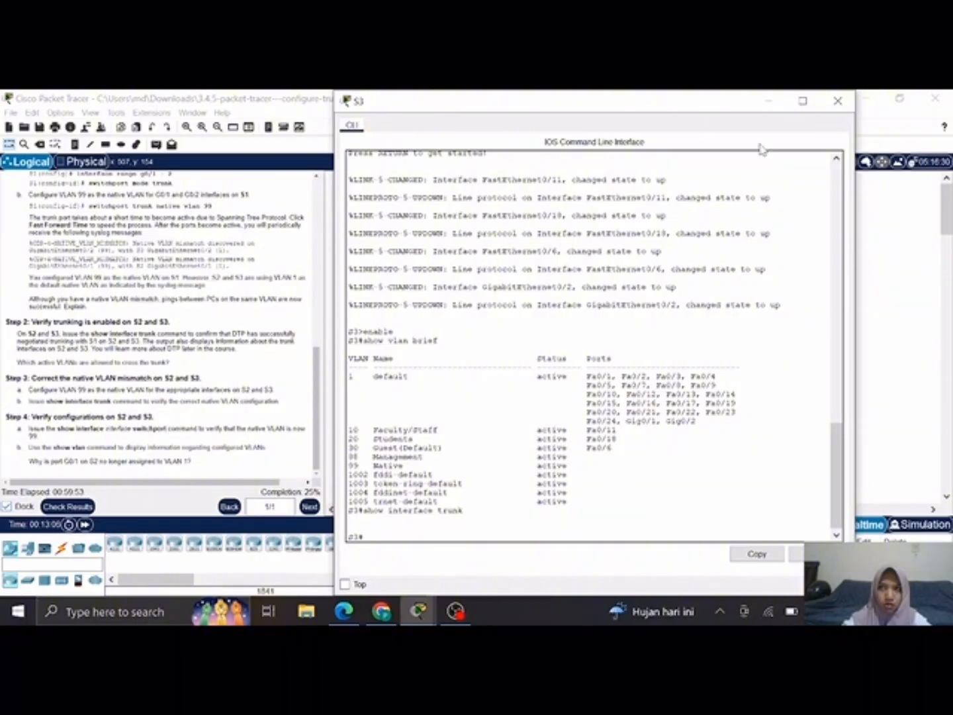
{"action": "left_click", "coordinate": [768, 103]}
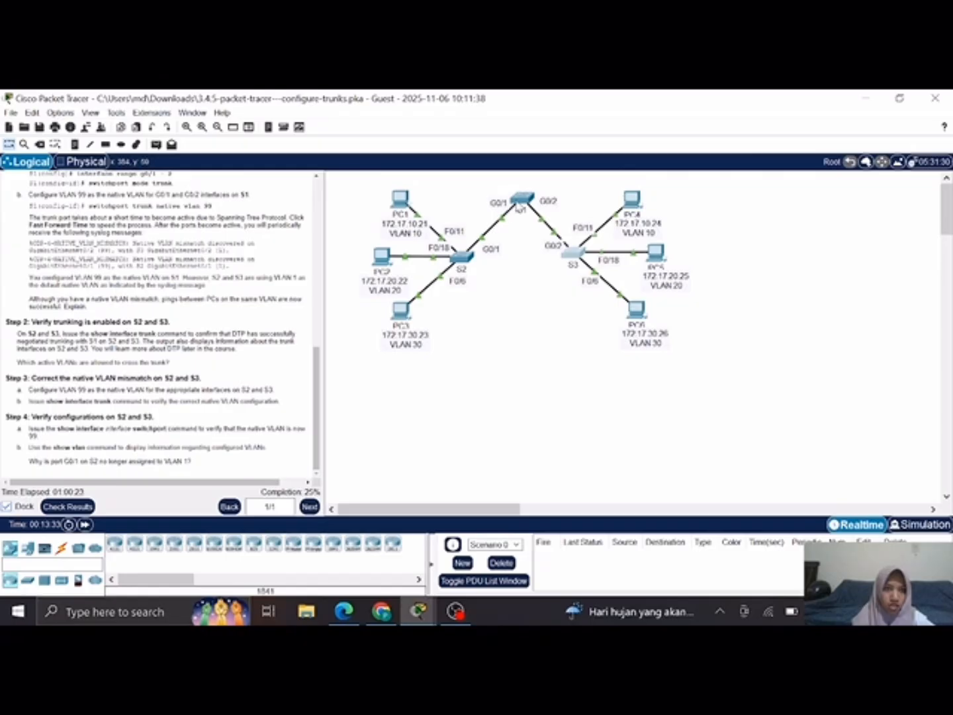
Step: Exit configuration mode on S1 with end, run show interface trunk, and examine its command-line history
{"action": "left_click", "coordinate": [521, 208]}
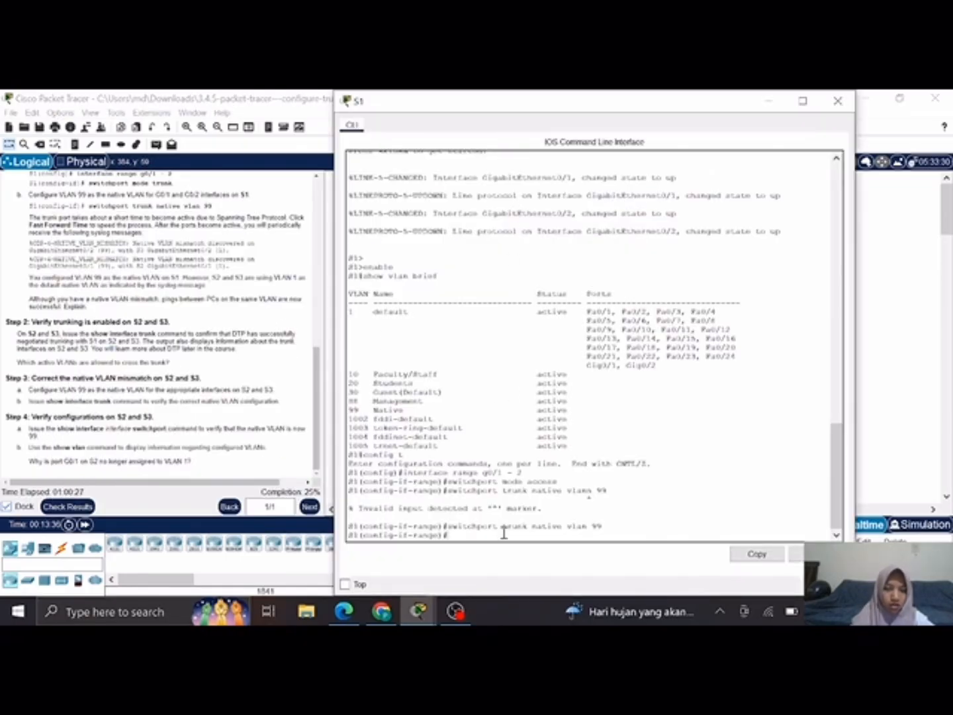
{"action": "type", "text": "end"}
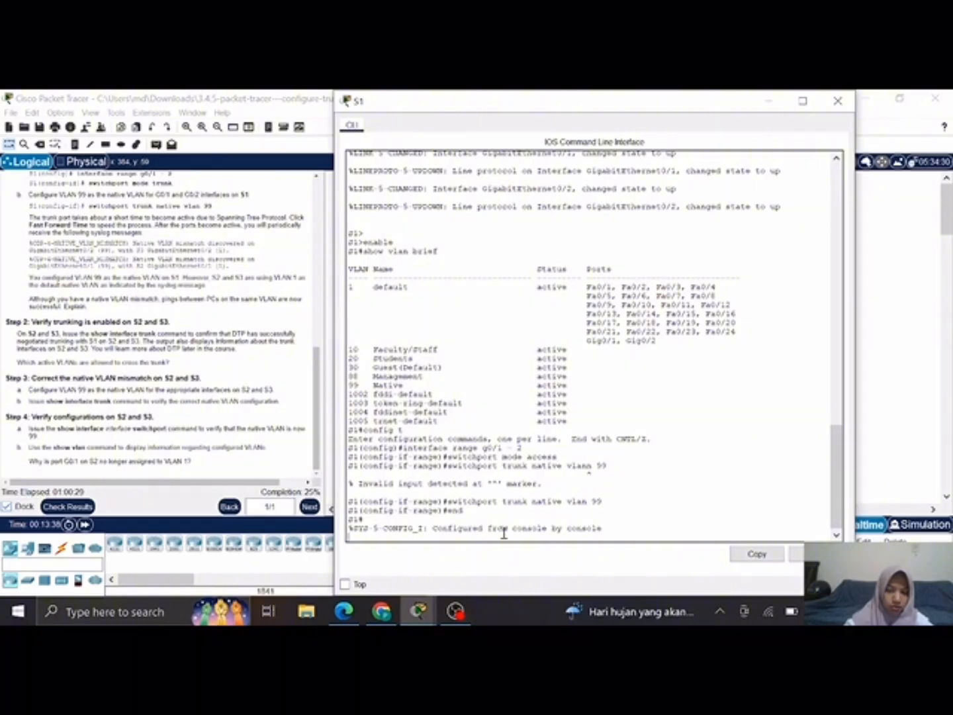
{"action": "key", "text": "Return"}
{"action": "type", "text": "show "}
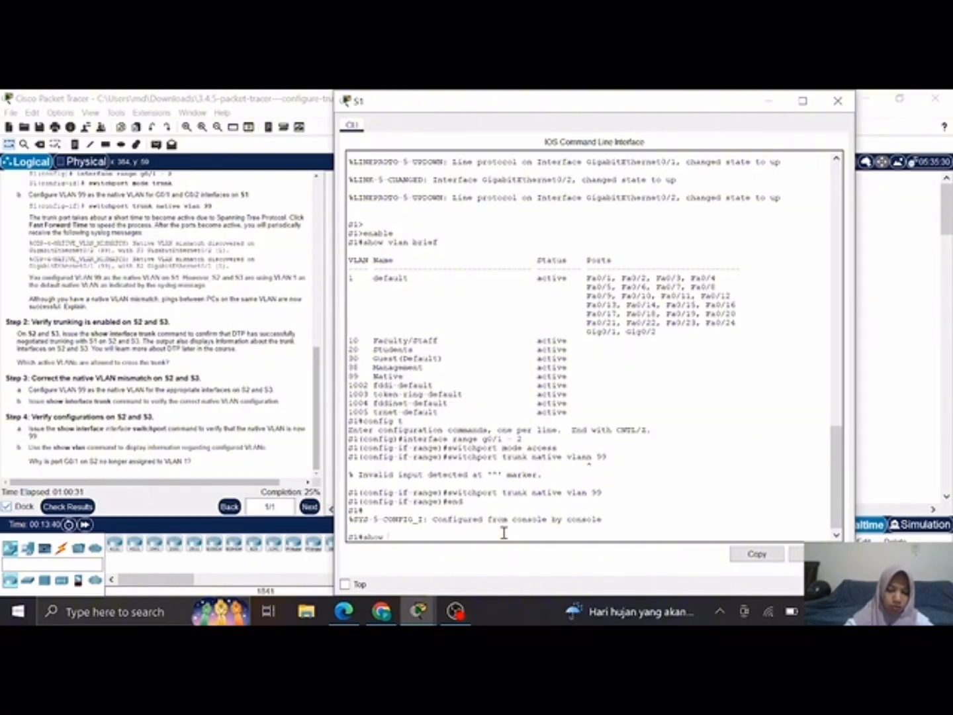
{"action": "type", "text": "interfac"}
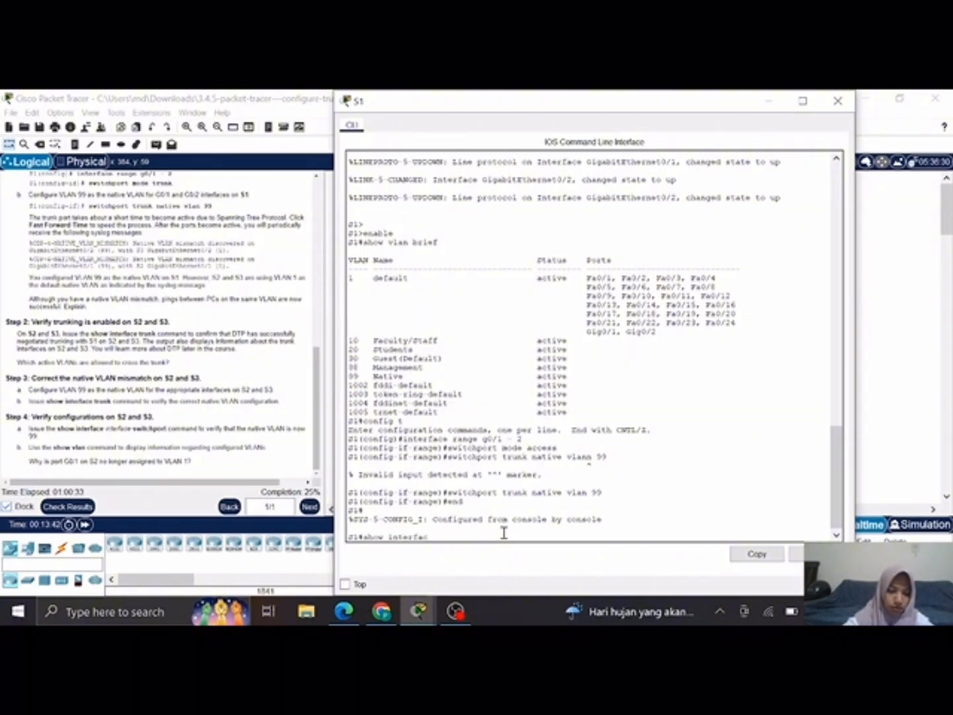
{"action": "type", "text": "e trunk"}
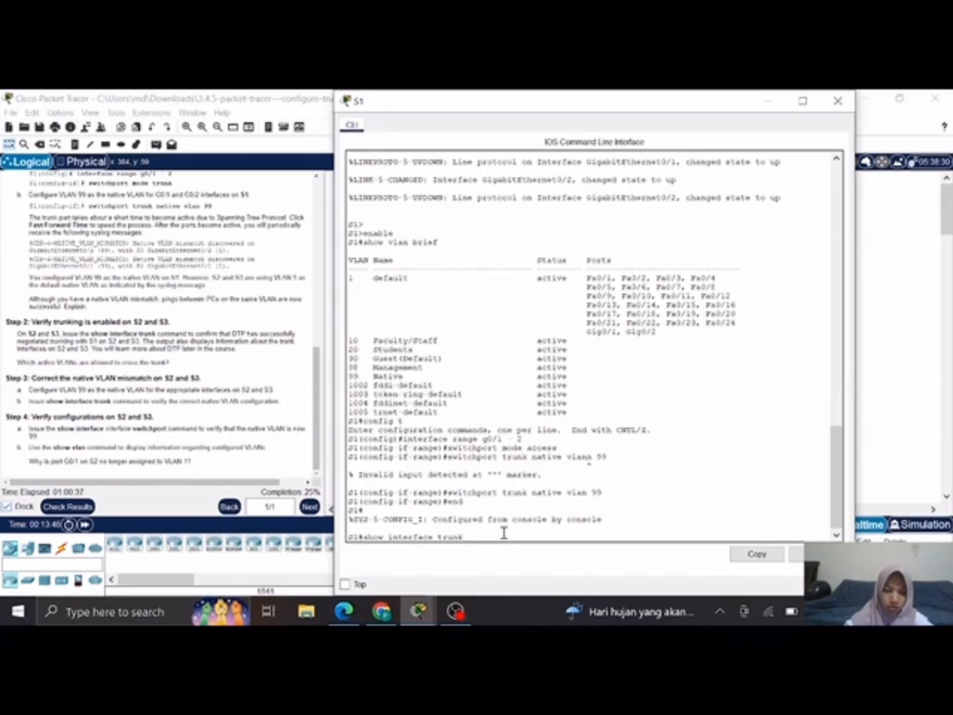
{"action": "key", "text": "Return"}
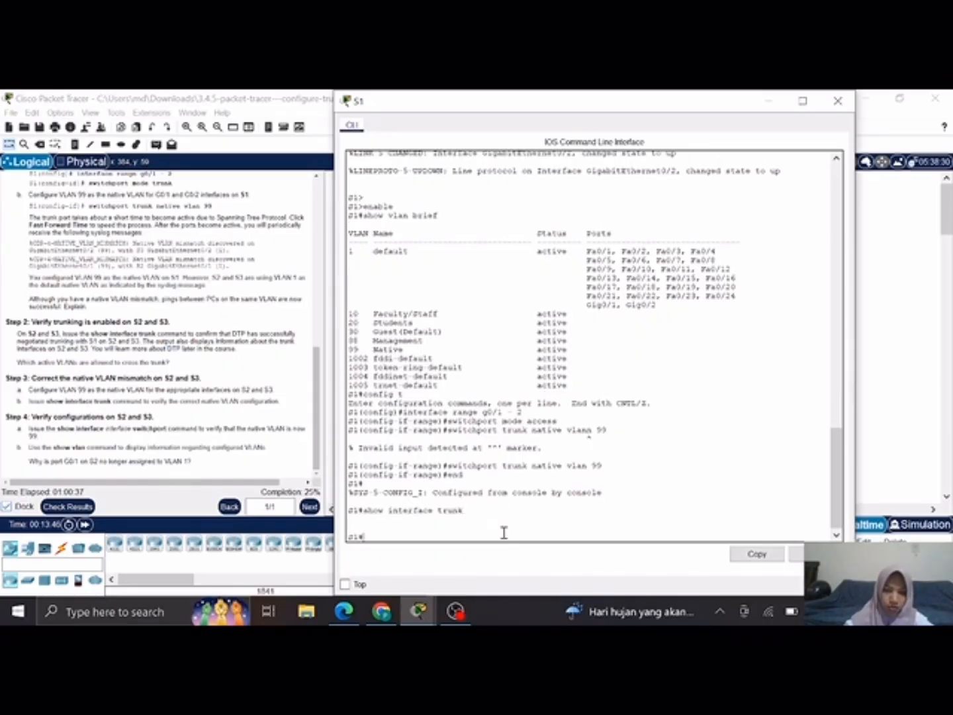
{"action": "left_click", "coordinate": [766, 106]}
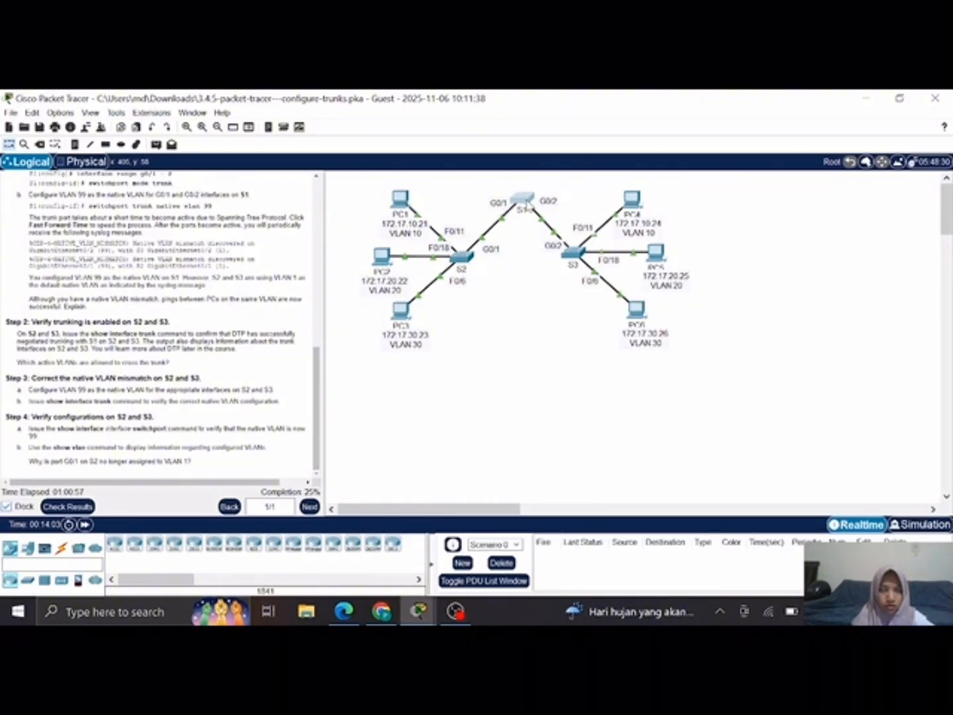
{"action": "left_click", "coordinate": [523, 199]}
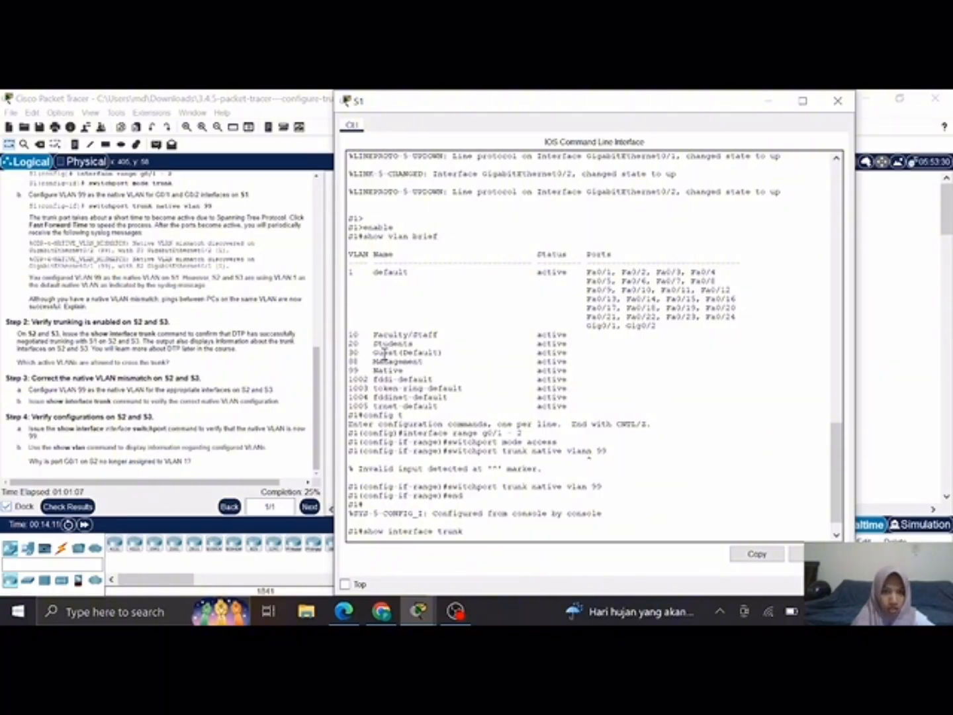
{"action": "left_click", "coordinate": [773, 102]}
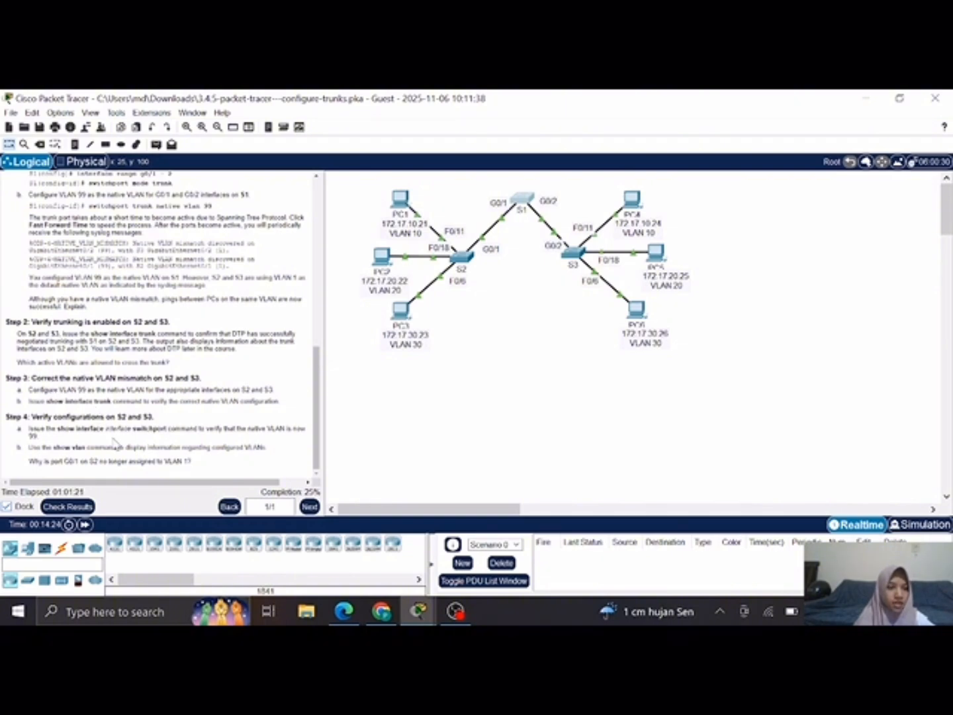
Step: Open the CLI of switch S2, enter global configuration mode with config t, and select interface g0/1
{"action": "left_click", "coordinate": [459, 258]}
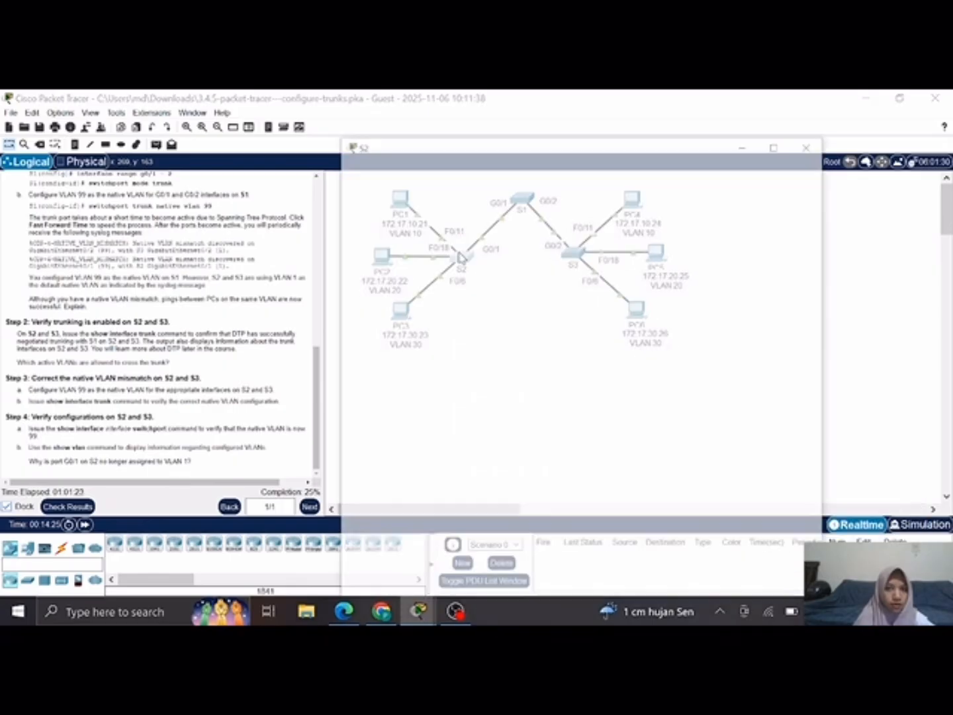
{"action": "key", "text": "Return"}
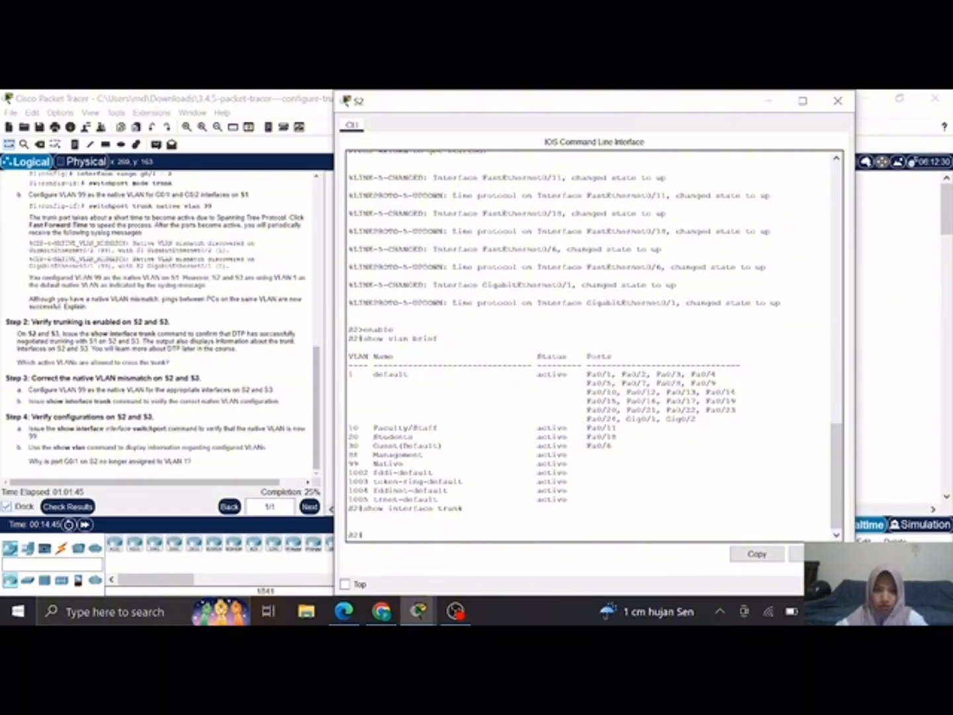
{"action": "type", "text": "config t"}
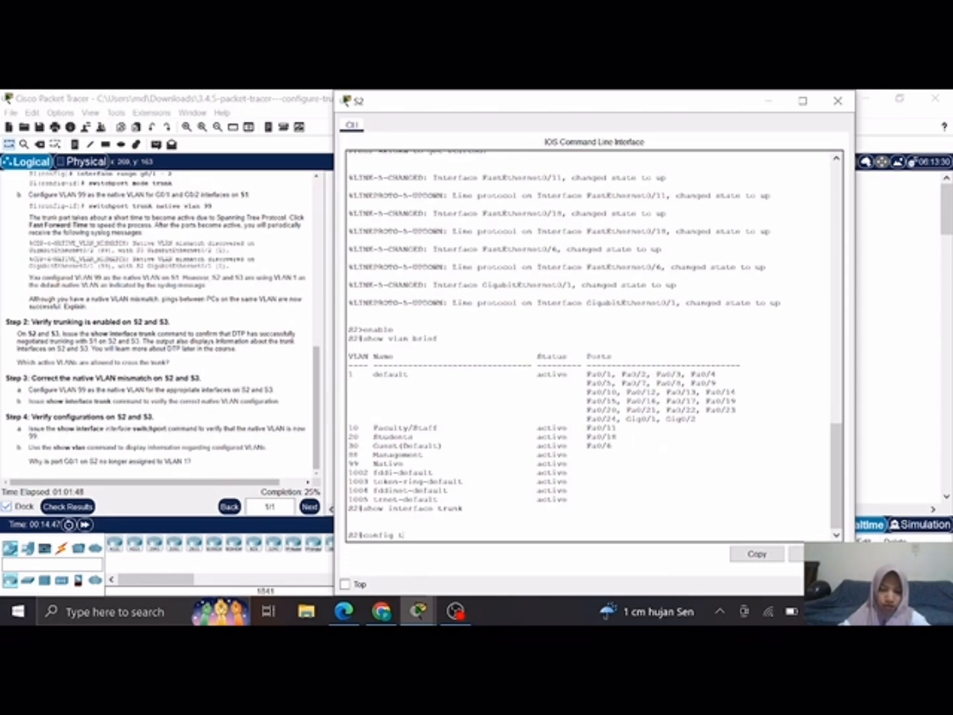
{"action": "key", "text": "Return"}
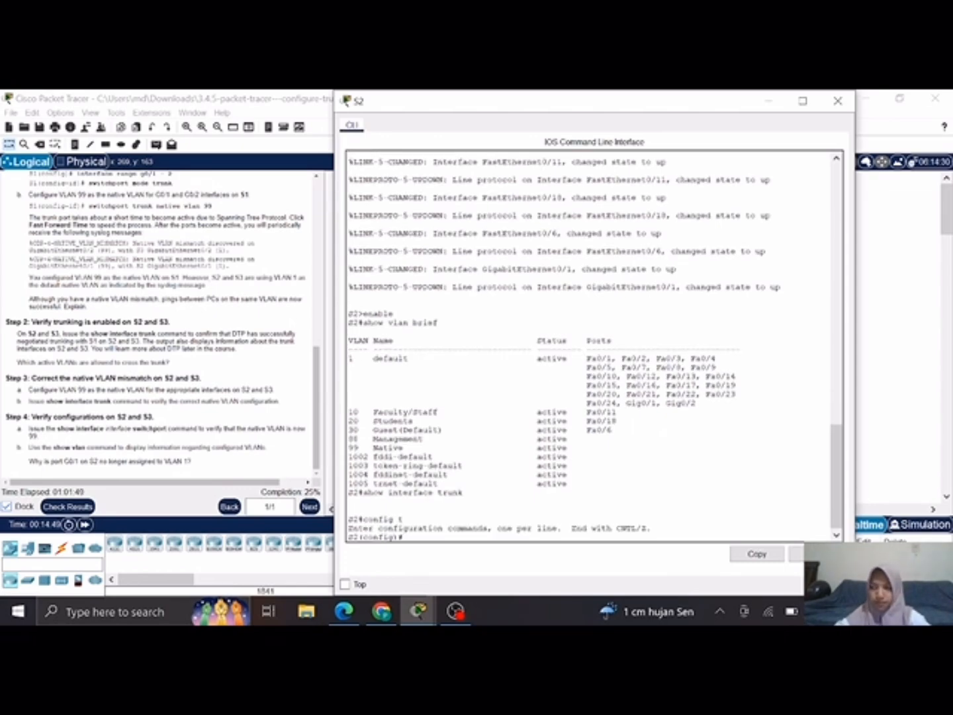
{"action": "type", "text": "in"}
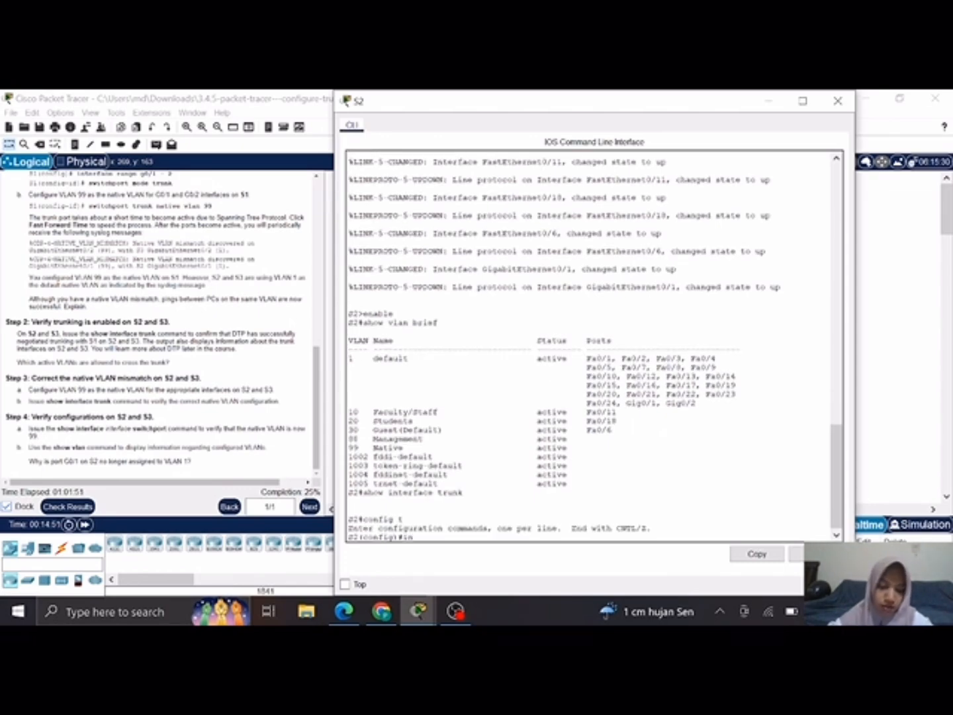
{"action": "type", "text": "terface g0/1"}
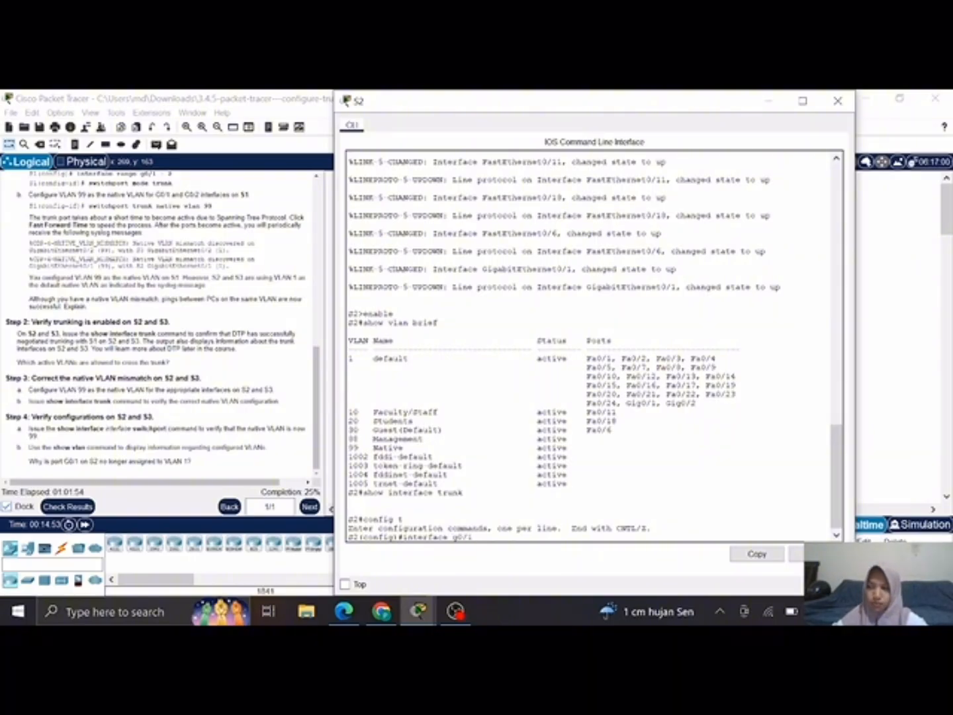
{"action": "key", "text": "Return"}
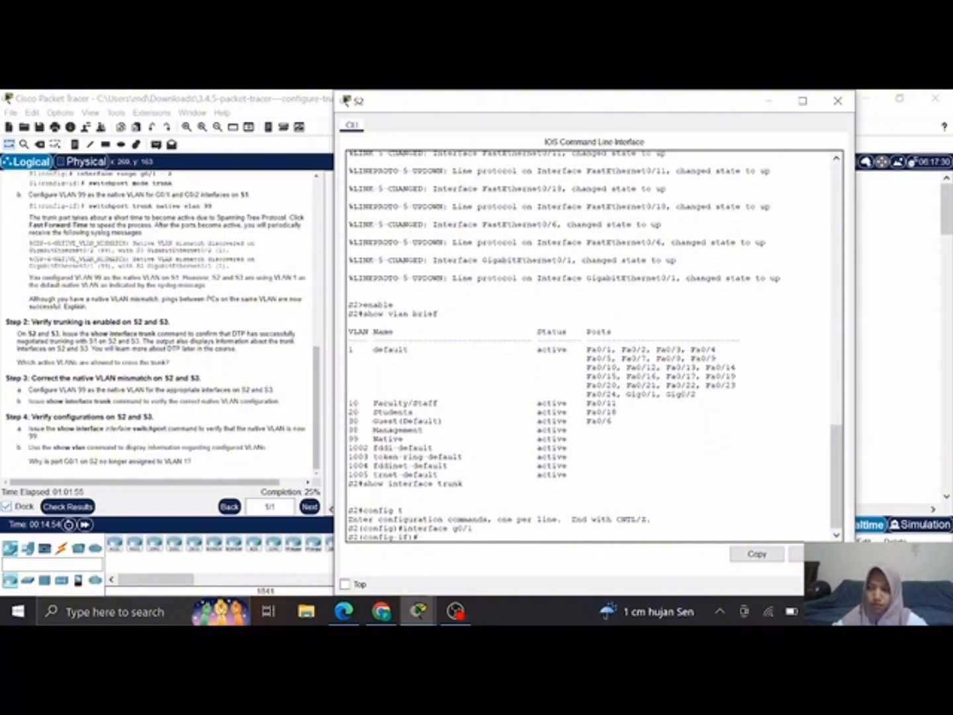
Step: Set S2's g0/1 interface to access mode with switchport mode access
{"action": "type", "text": "swi"}
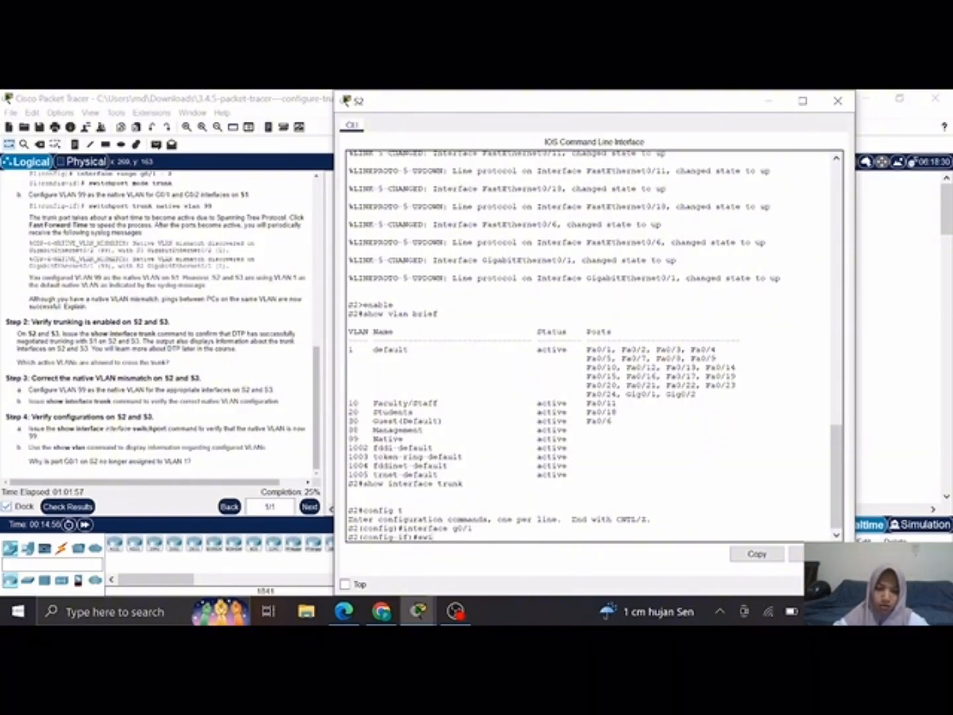
{"action": "type", "text": "tchport"}
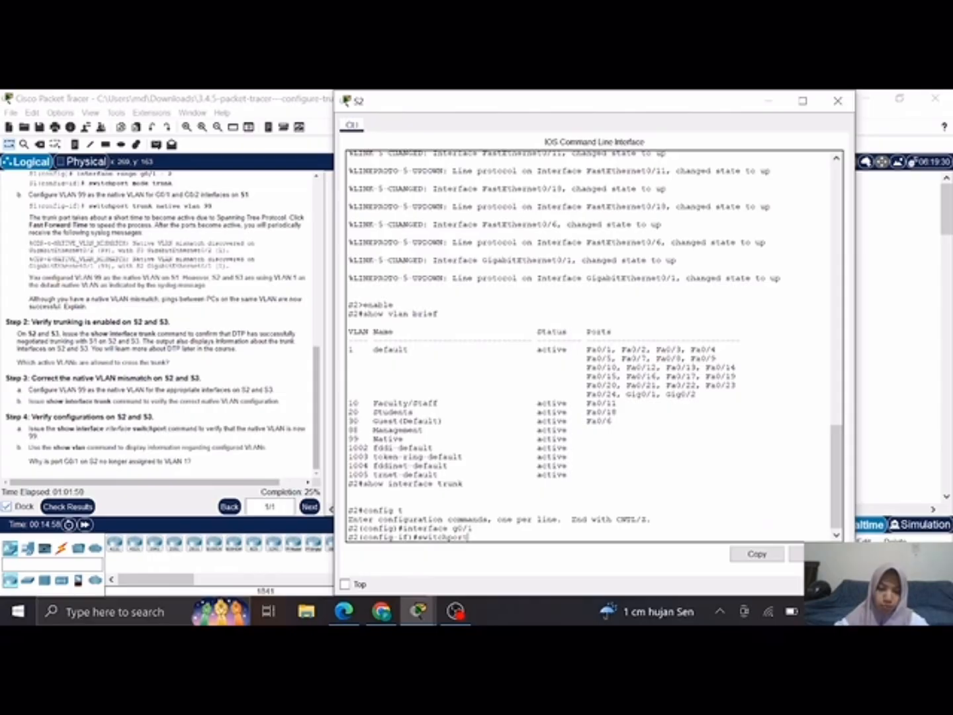
{"action": "type", "text": " mode access"}
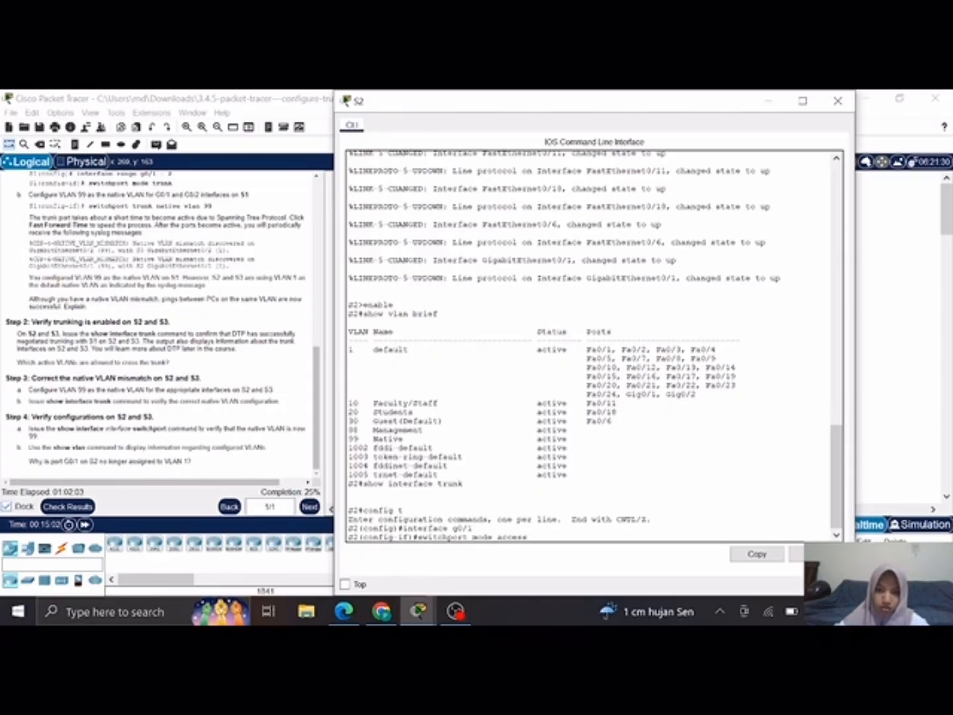
{"action": "key", "text": "Return"}
{"action": "type", "text": "swi"}
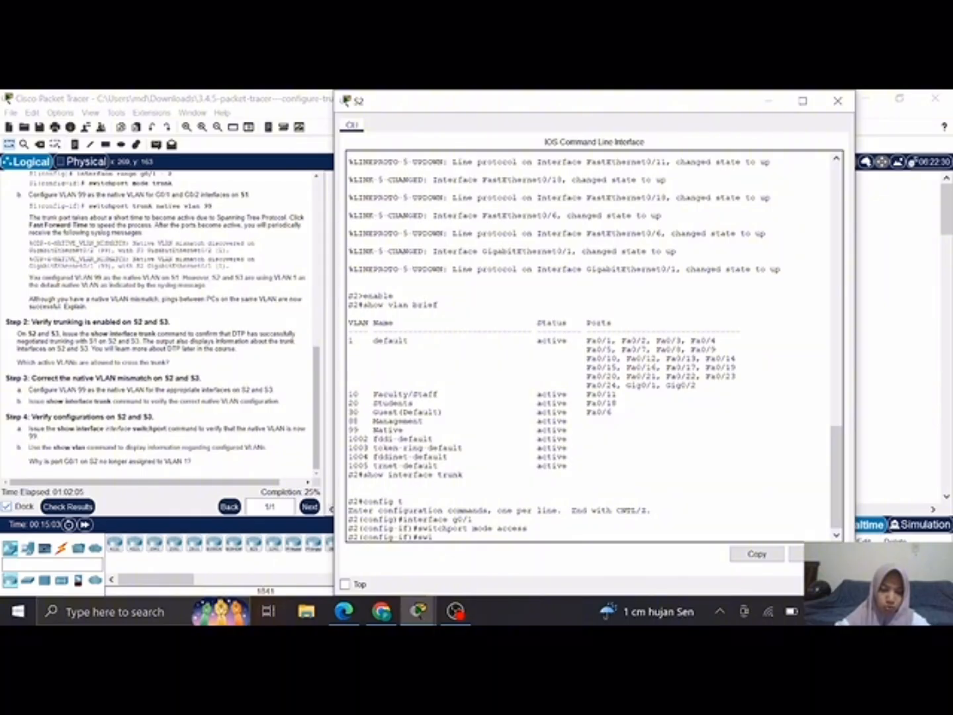
{"action": "type", "text": "tchpo"}
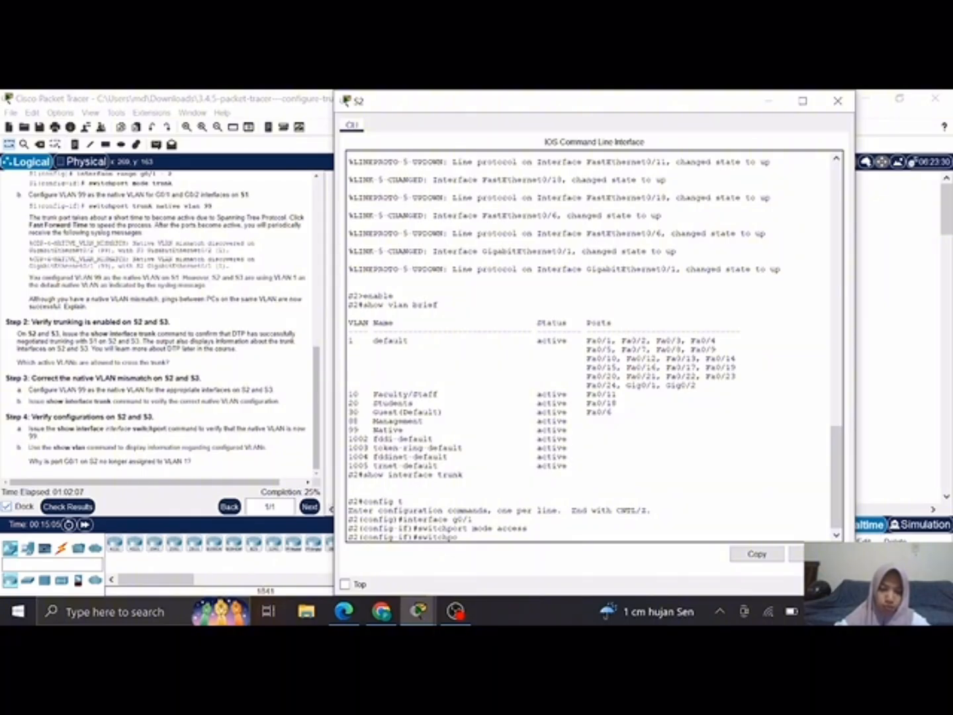
{"action": "type", "text": "rt access"}
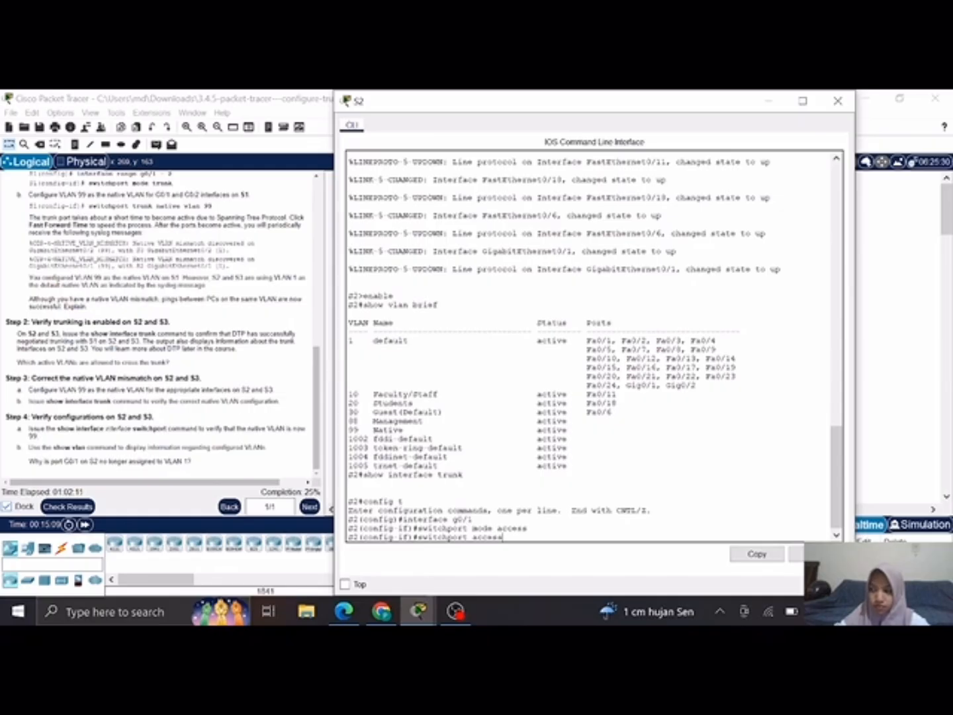
{"action": "key", "text": "BackSpace"}
{"action": "key", "text": "BackSpace"}
{"action": "key", "text": "BackSpace"}
{"action": "key", "text": "BackSpace"}
{"action": "key", "text": "BackSpace"}
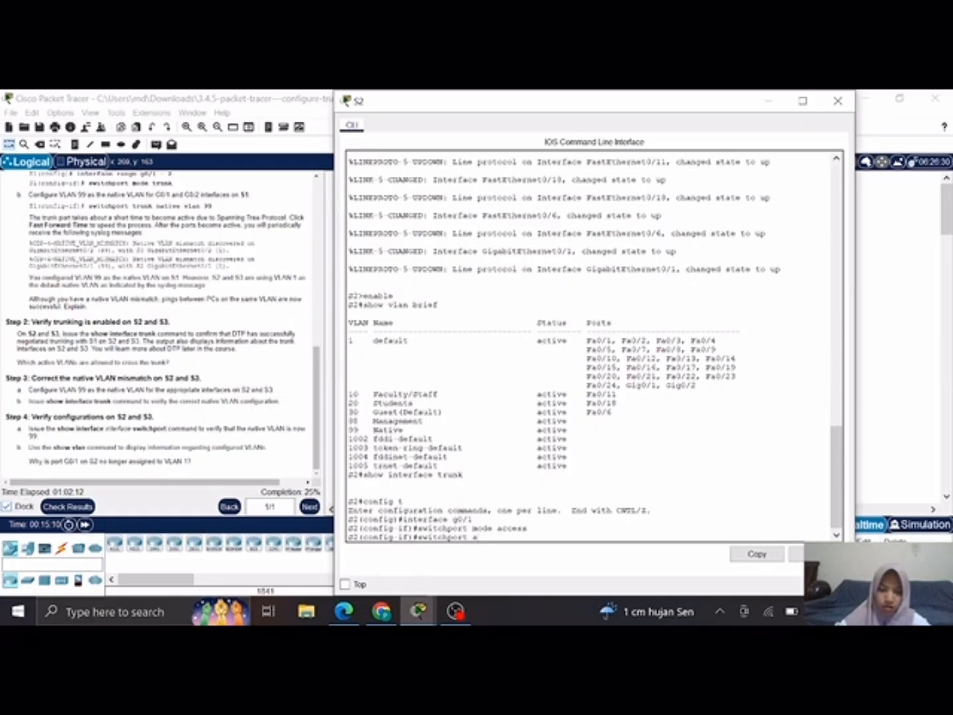
{"action": "key", "text": "BackSpace"}
{"action": "type", "text": "trunk"}
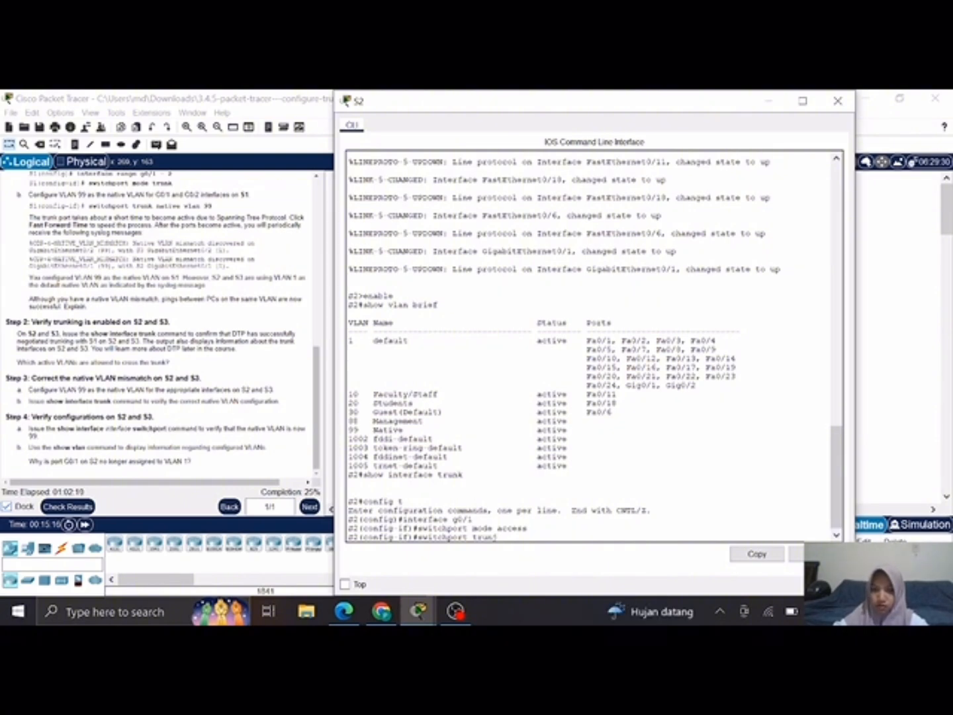
{"action": "key", "text": "BackSpace"}
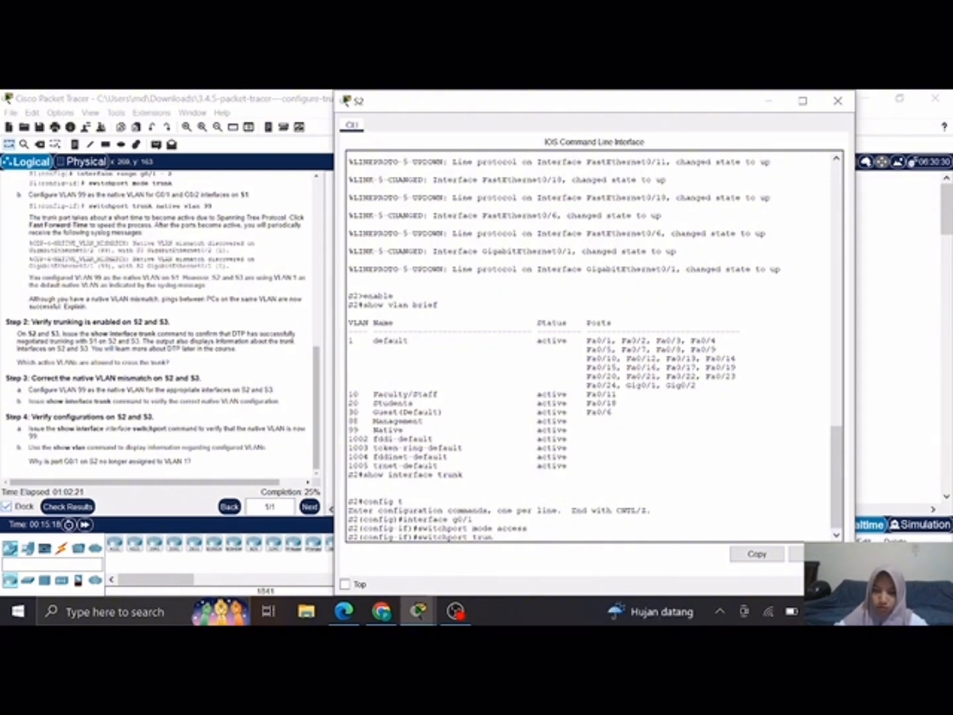
{"action": "key", "text": "BackSpace"}
{"action": "key", "text": "BackSpace"}
{"action": "key", "text": "BackSpace"}
{"action": "key", "text": "BackSpace"}
{"action": "key", "text": "BackSpace"}
{"action": "key", "text": "BackSpace"}
{"action": "key", "text": "BackSpace"}
{"action": "key", "text": "BackSpace"}
{"action": "key", "text": "BackSpace"}
{"action": "key", "text": "BackSpace"}
{"action": "key", "text": "BackSpace"}
{"action": "key", "text": "BackSpace"}
{"action": "key", "text": "BackSpace"}
{"action": "key", "text": "BackSpace"}
{"action": "key", "text": "BackSpace"}
Step: Set S2's g0/1 interface to trunk mode with switchport mode trunk
{"action": "key", "text": "Up"}
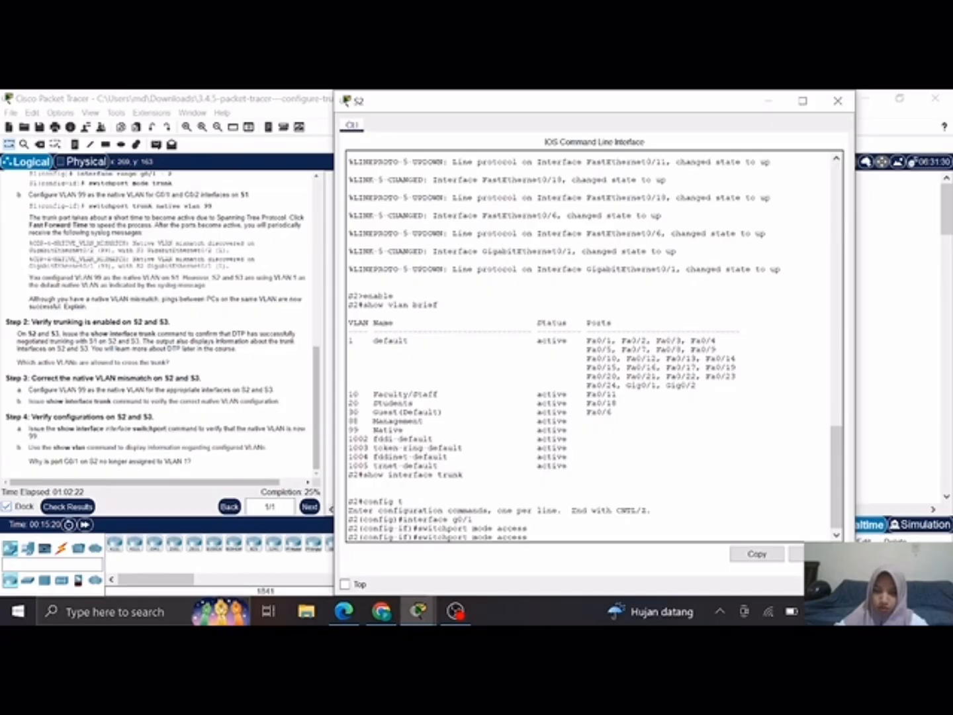
{"action": "key", "text": "BackSpace"}
{"action": "key", "text": "BackSpace"}
{"action": "key", "text": "BackSpace"}
{"action": "key", "text": "BackSpace"}
{"action": "key", "text": "BackSpace"}
{"action": "key", "text": "BackSpace"}
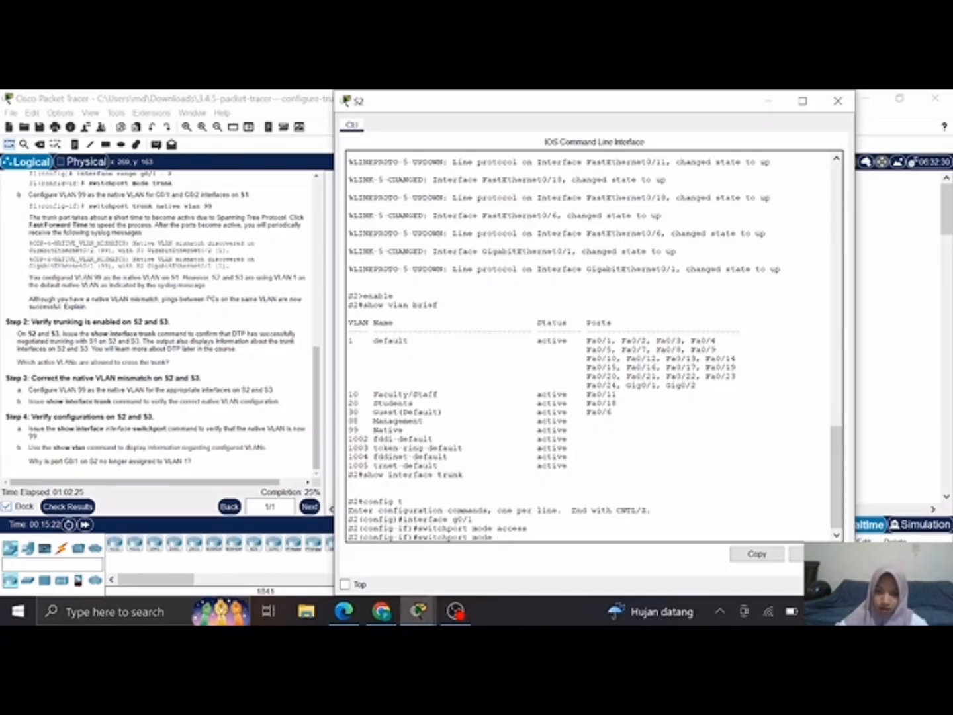
{"action": "type", "text": "trunk"}
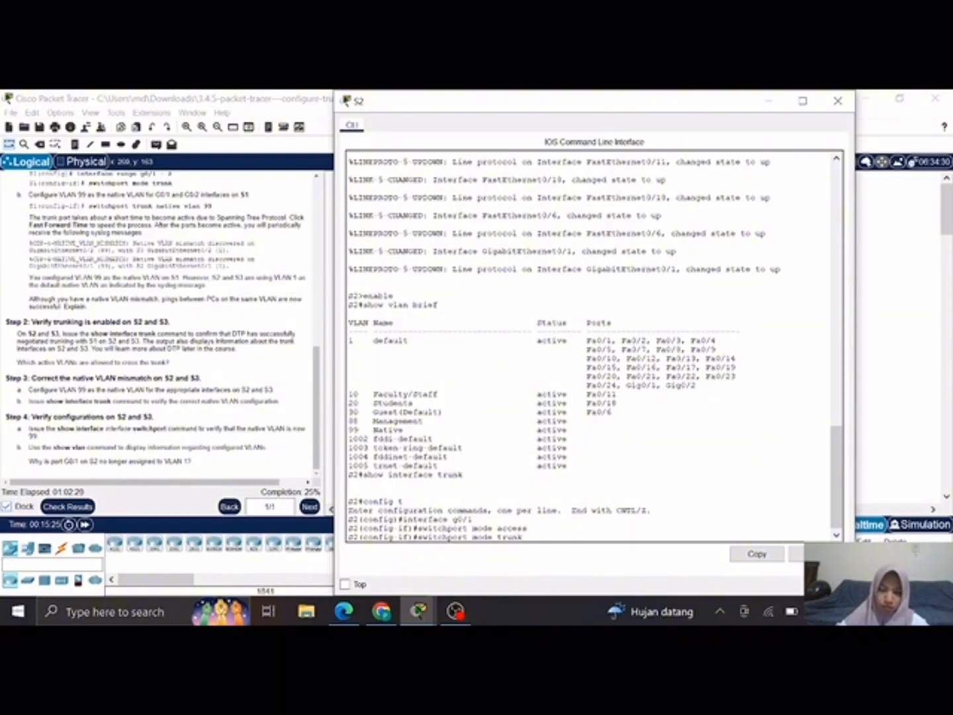
{"action": "key", "text": "Return"}
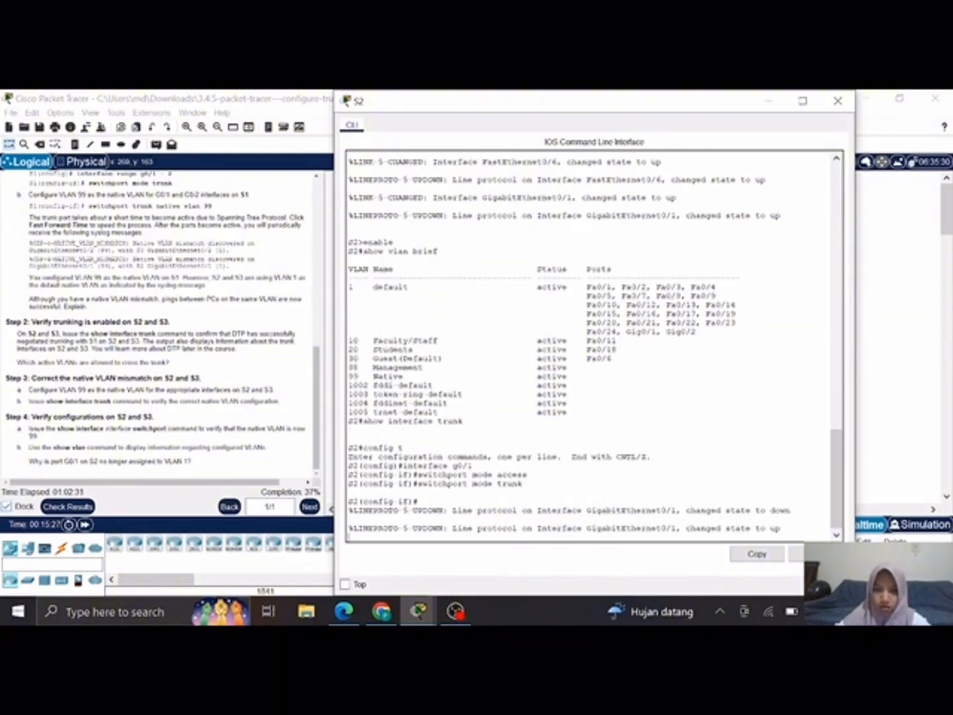
{"action": "key", "text": "Return"}
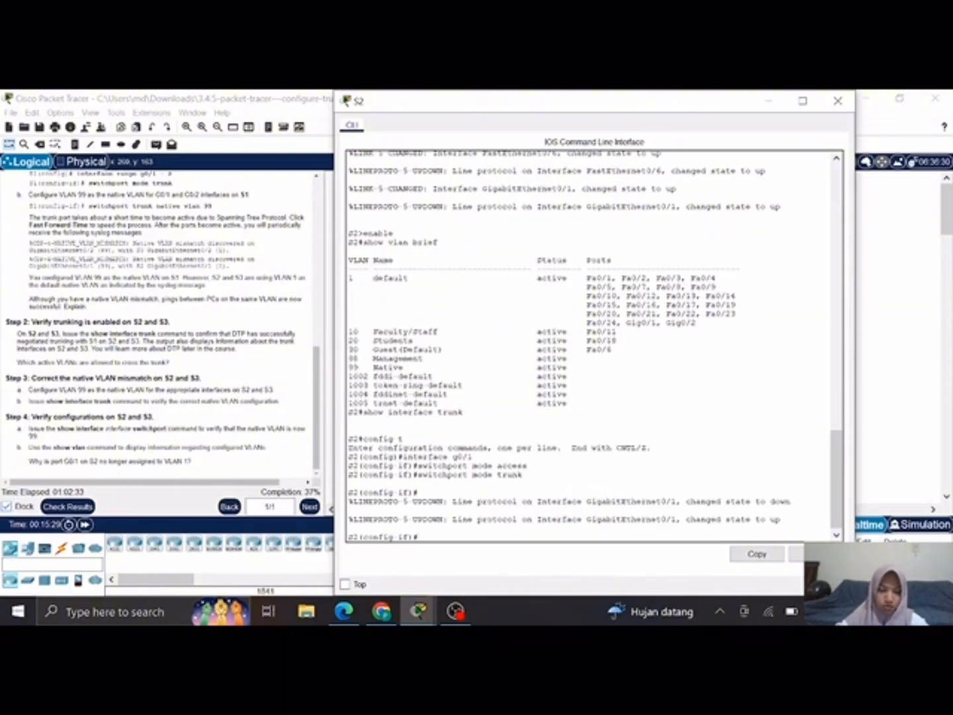
Step: Assign VLAN 99 as the native VLAN on S2's g0/1 with switchport trunk native vlan 99, and minimize the S2 window
{"action": "type", "text": "switchpo"}
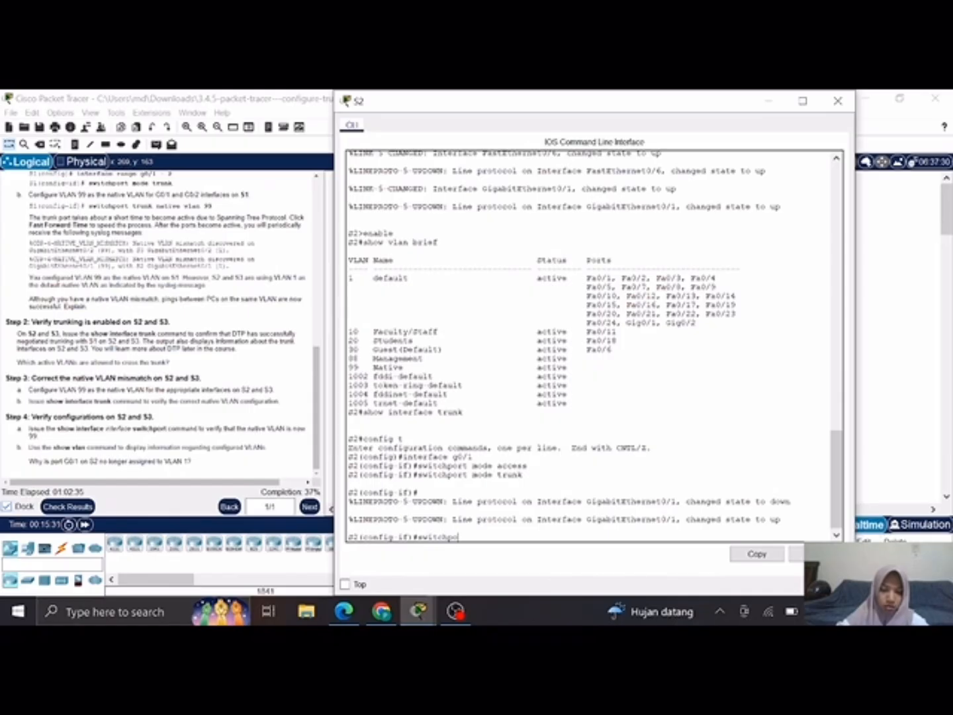
{"action": "type", "text": "rt trun"}
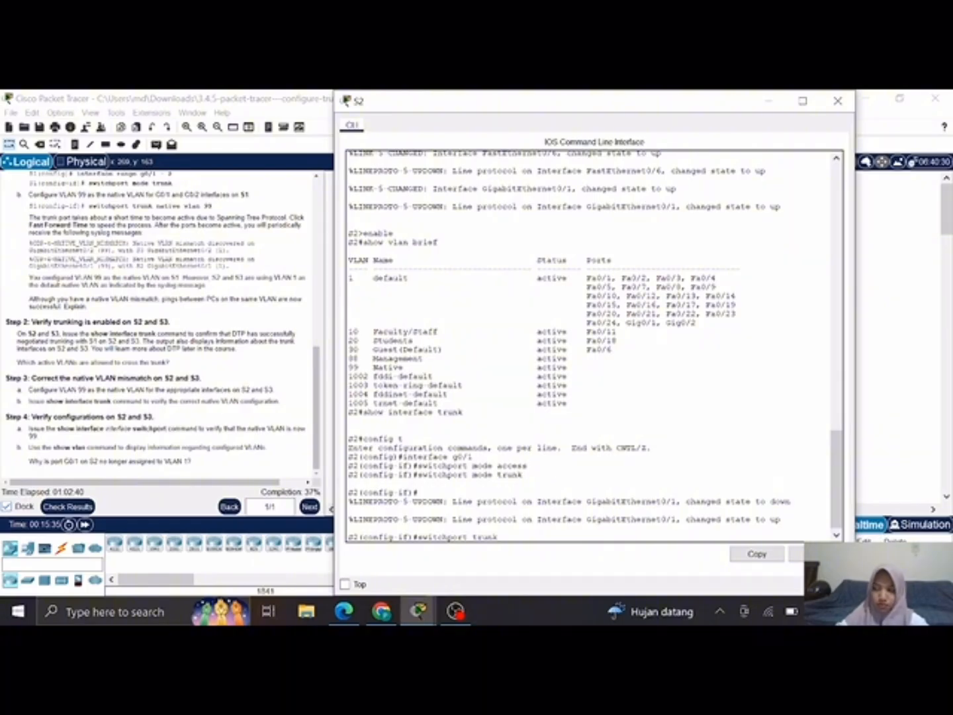
{"action": "type", "text": "k"}
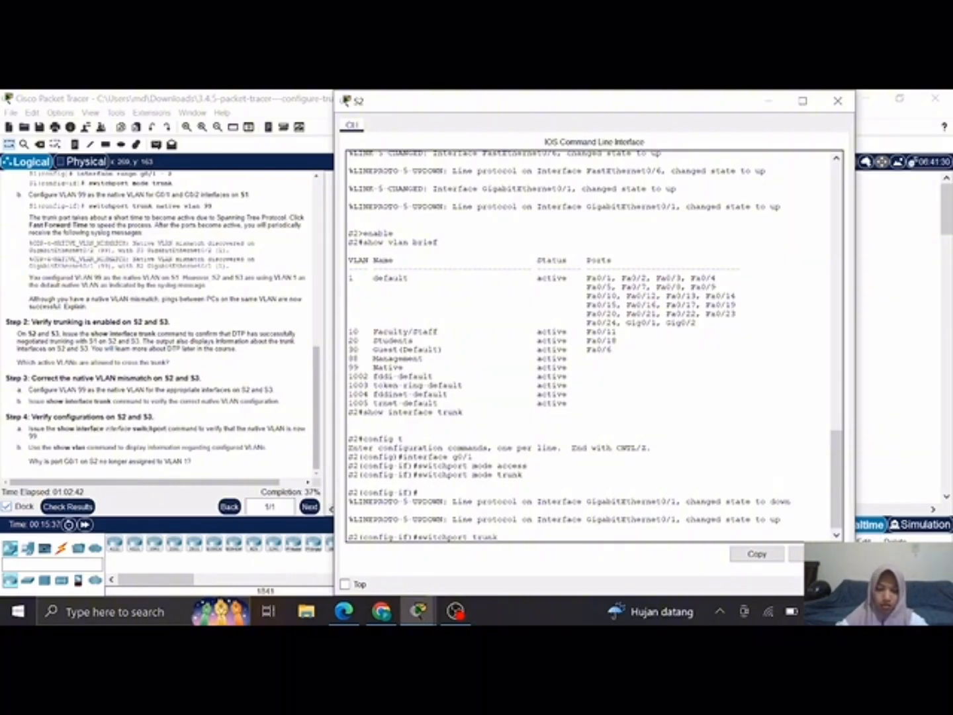
{"action": "type", "text": " native "}
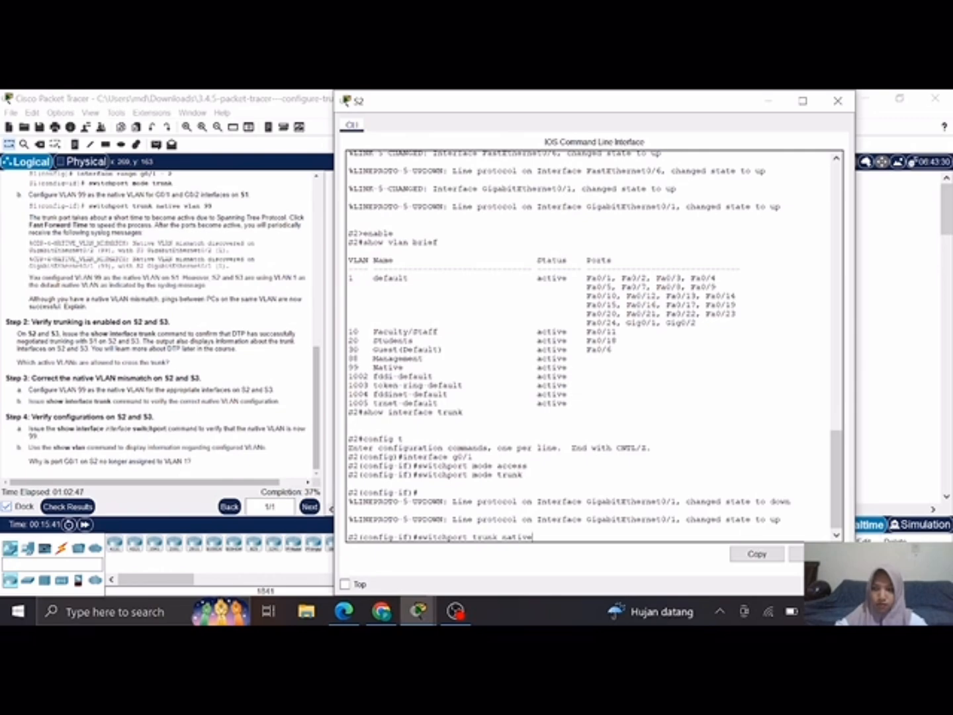
{"action": "type", "text": "vlan "}
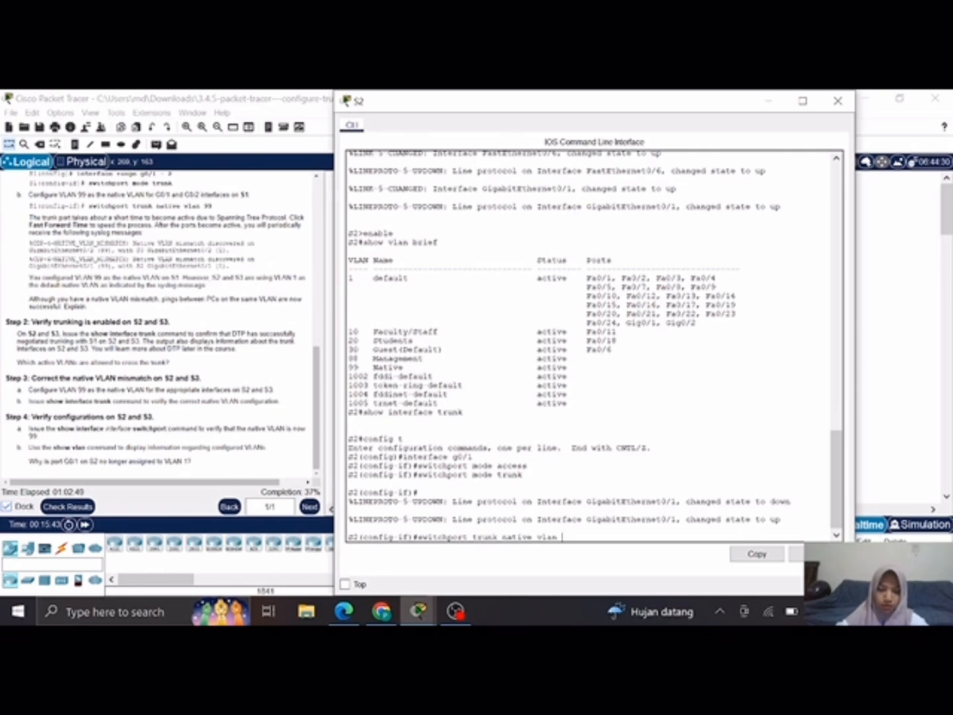
{"action": "type", "text": "99"}
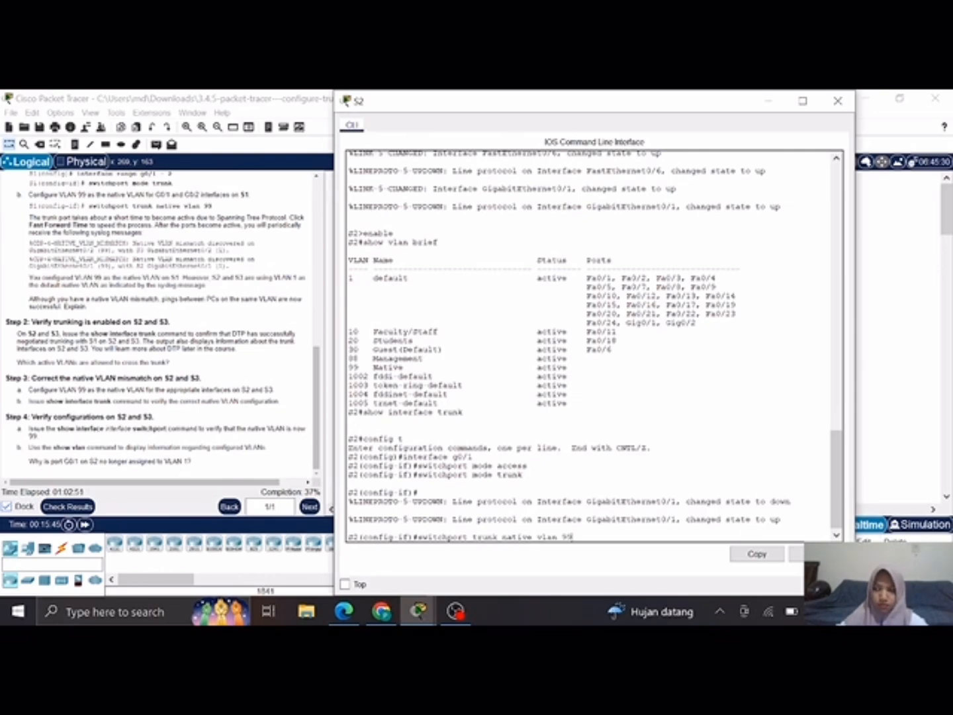
{"action": "key", "text": "Return"}
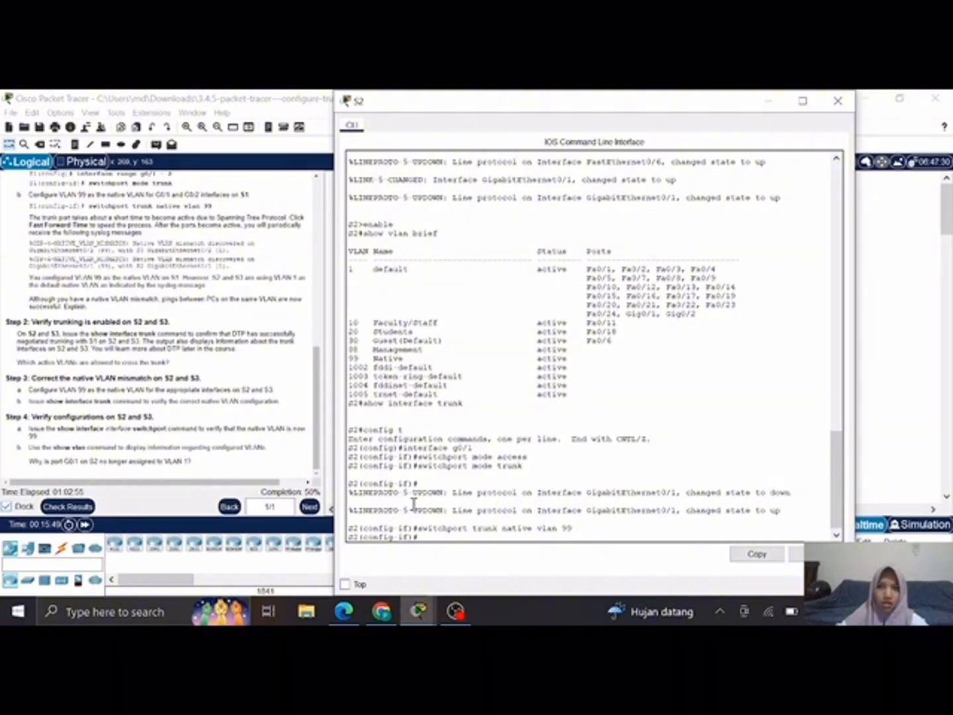
{"action": "left_click", "coordinate": [770, 100]}
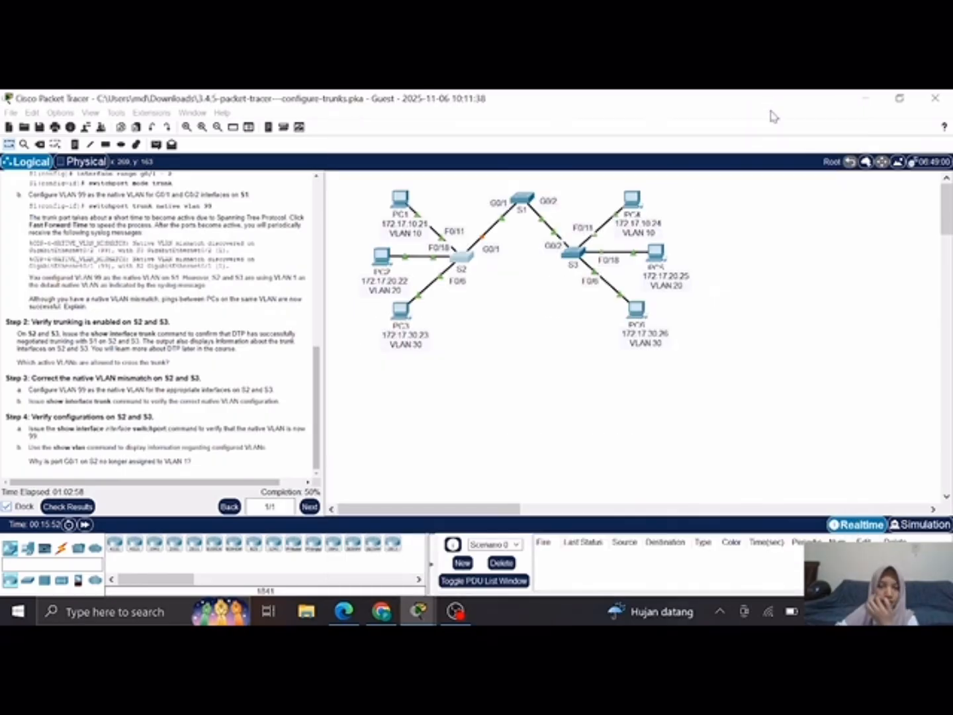
Step: Open the CLI of switch S3, enter global configuration mode with config t, and select interface g0/2
{"action": "left_click", "coordinate": [574, 253]}
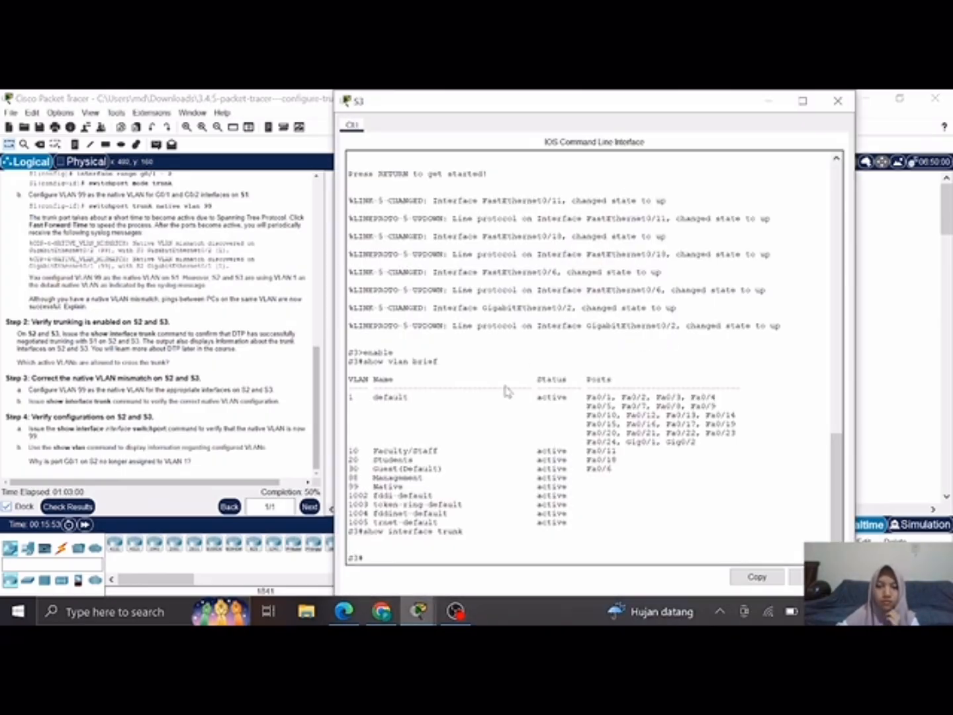
{"action": "scroll", "coordinate": [430, 504], "scroll_direction": "down", "scroll_amount": 1}
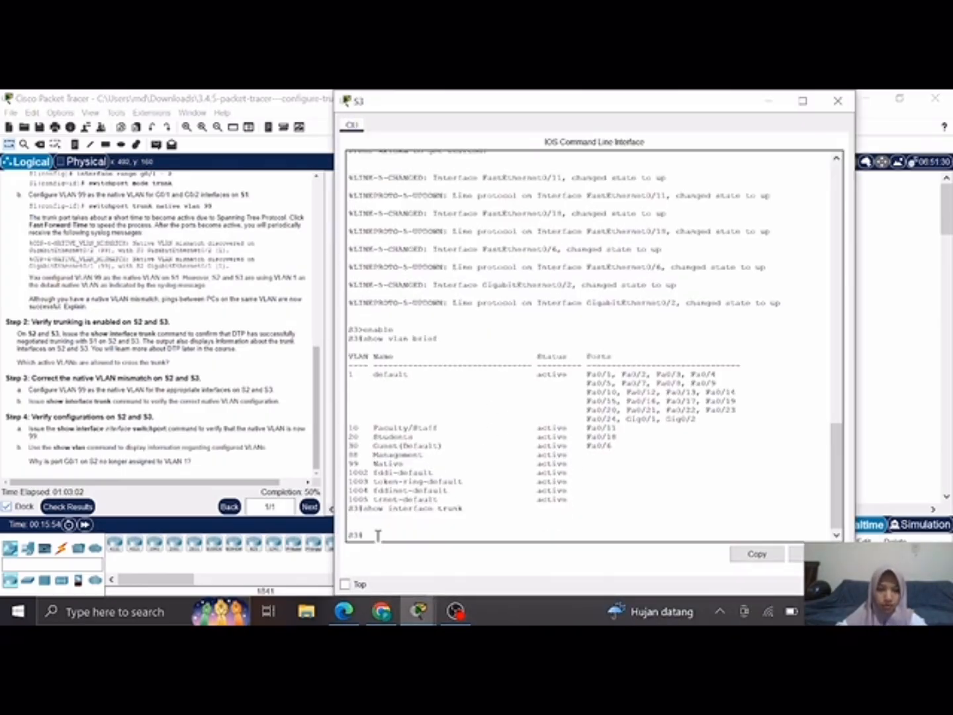
{"action": "type", "text": "config t"}
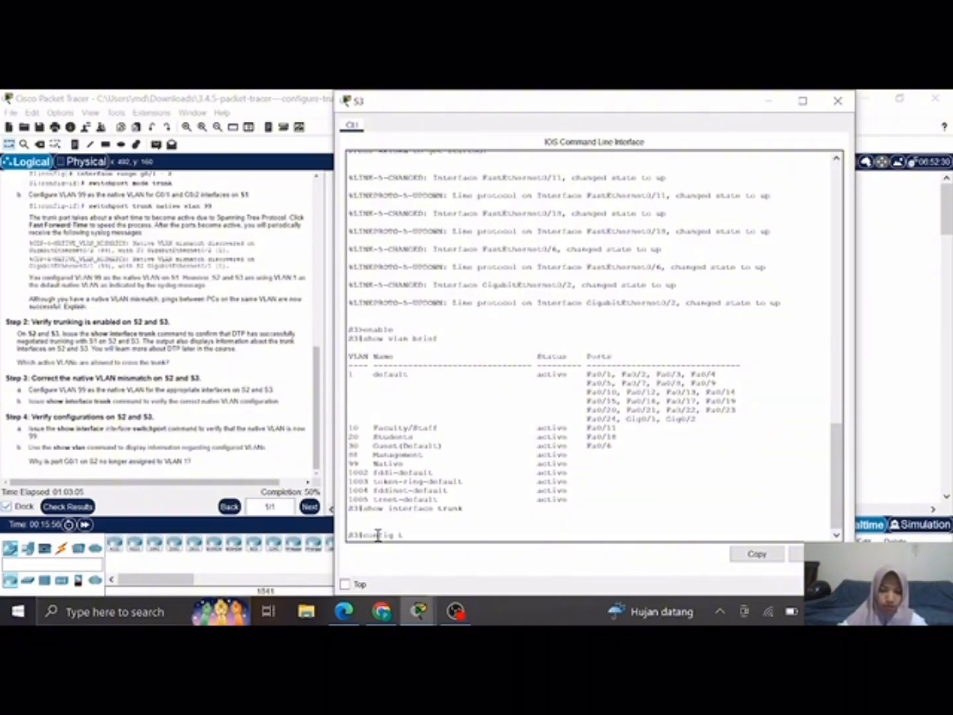
{"action": "key", "text": "Return"}
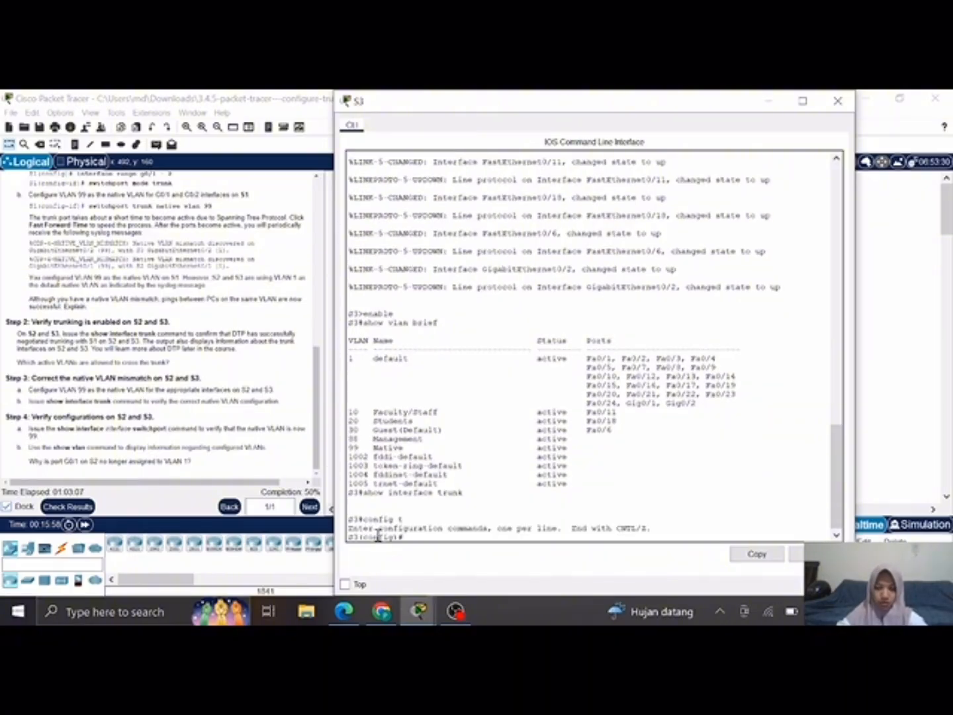
{"action": "type", "text": "interface "}
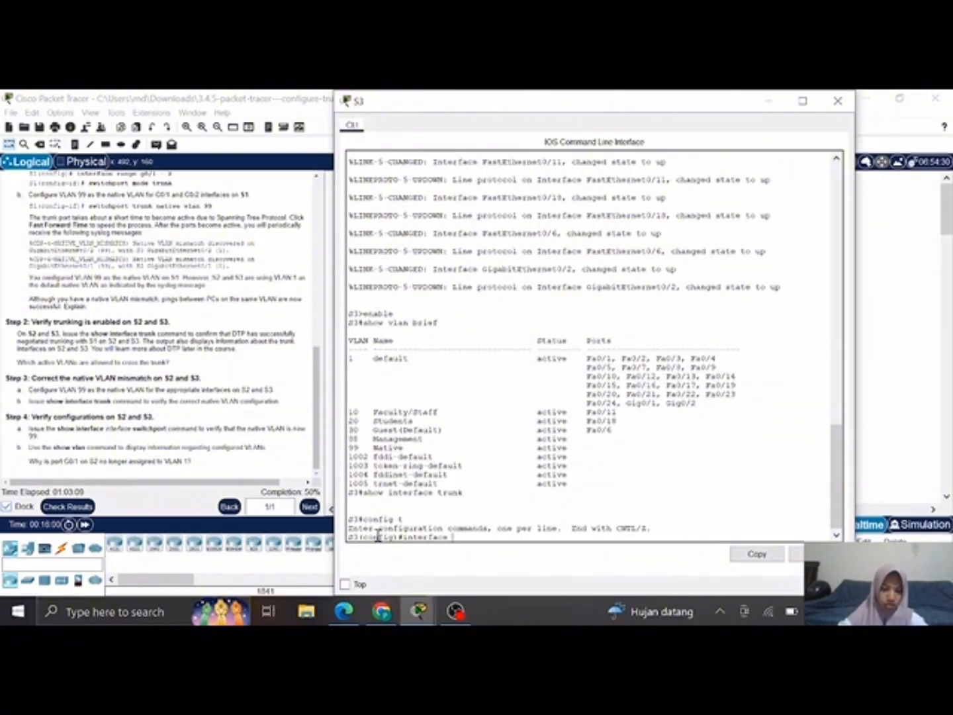
{"action": "type", "text": "g0/2"}
{"action": "key", "text": "Return"}
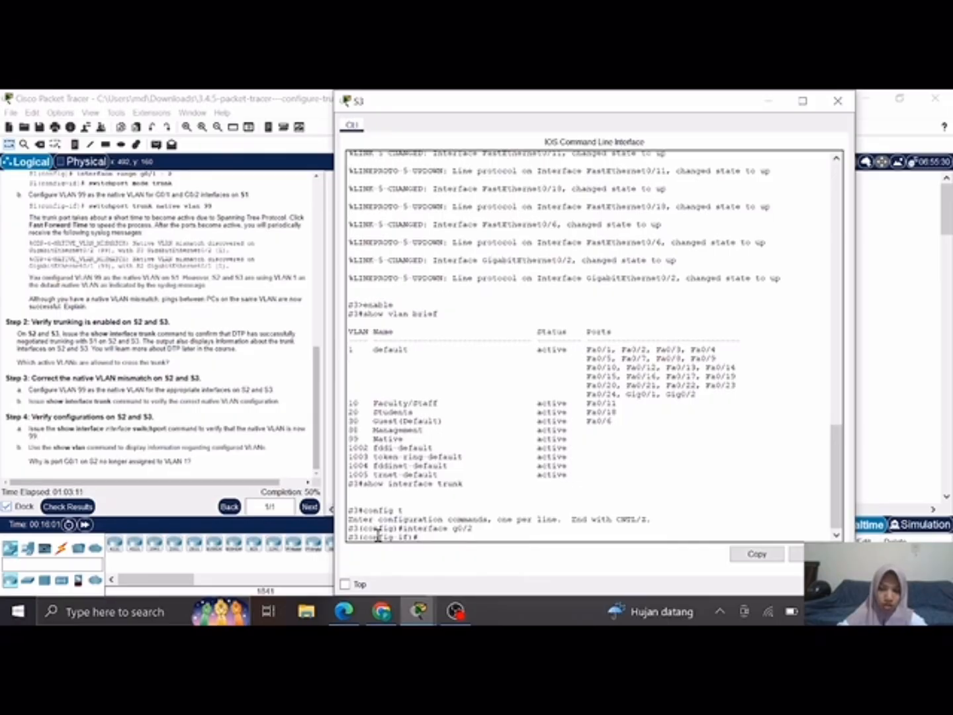
Step: Set S3's g0/2 interface to trunk mode with switchport mode trunk
{"action": "type", "text": "swit"}
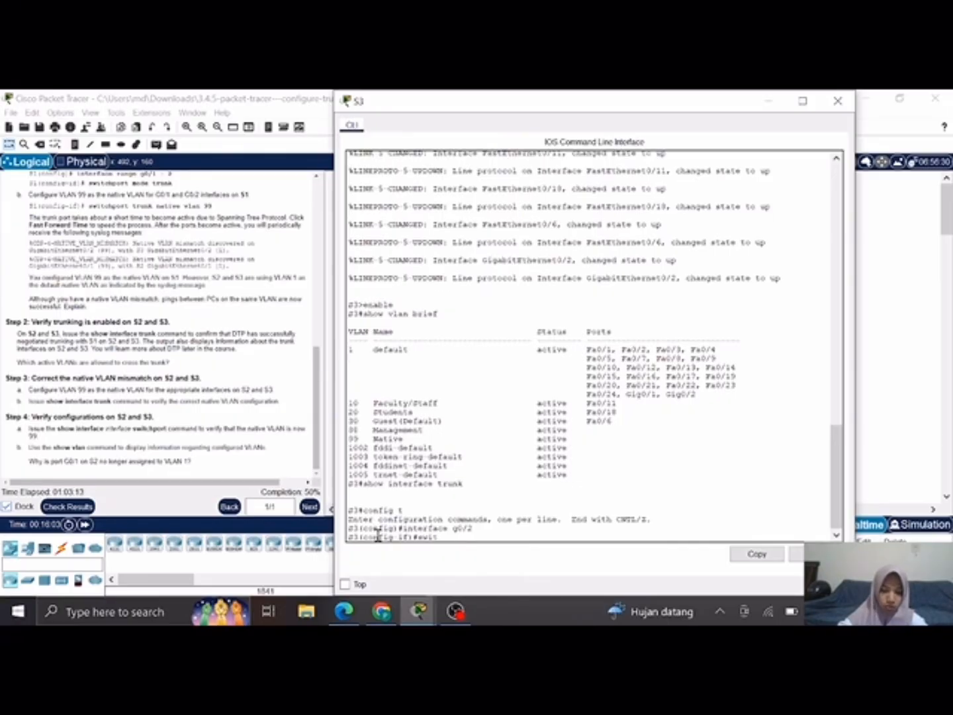
{"action": "type", "text": "chp"}
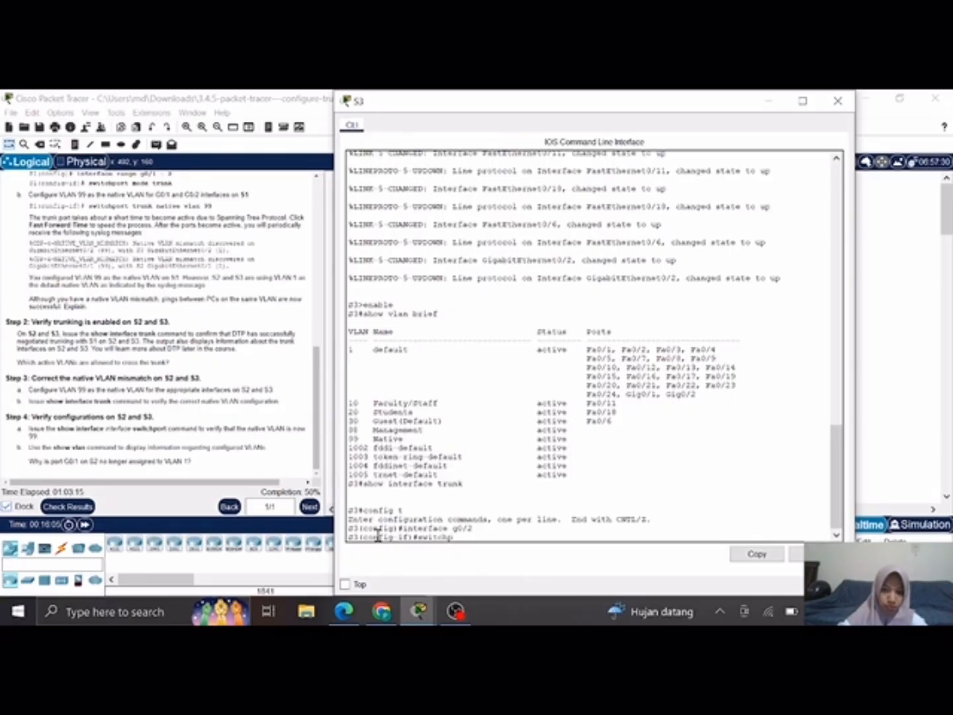
{"action": "type", "text": "ort m"}
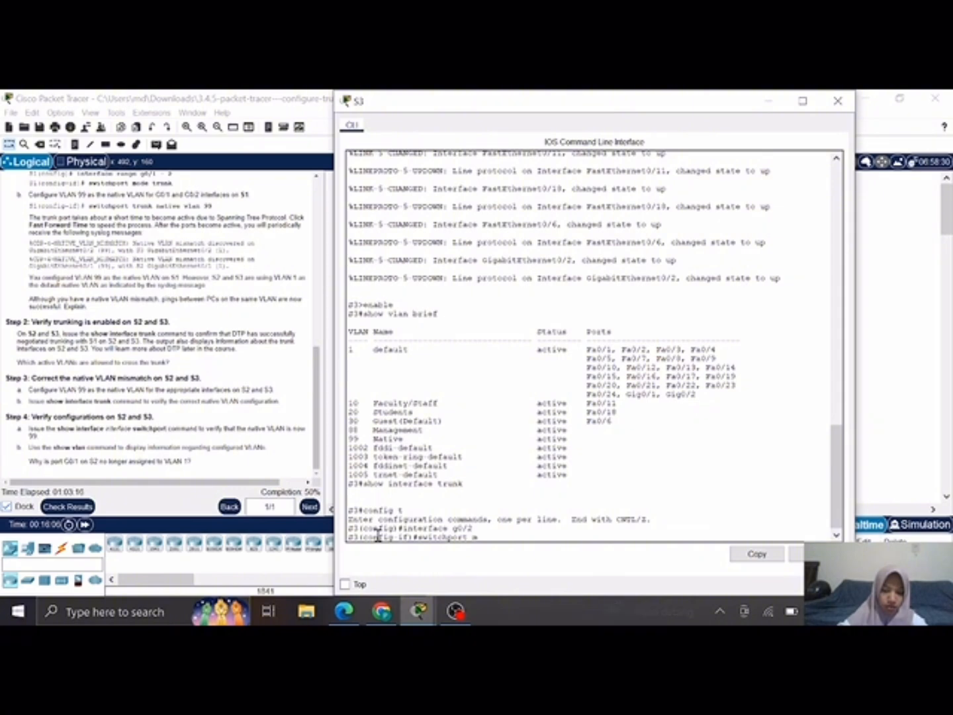
{"action": "type", "text": "ode trunk"}
{"action": "key", "text": "Return"}
{"action": "key", "text": "Return"}
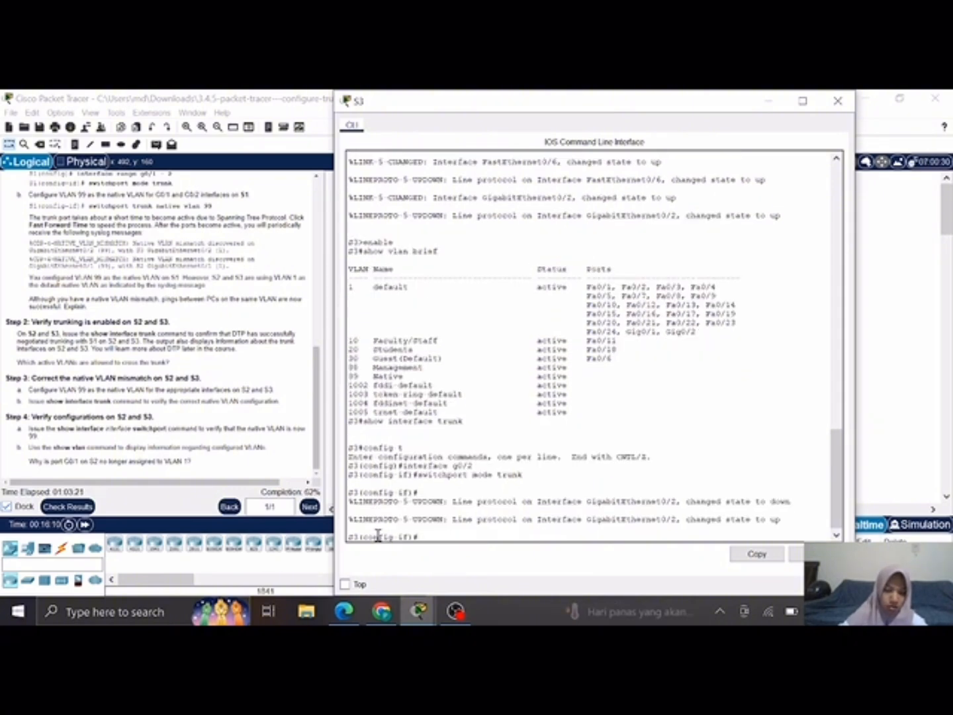
Step: Assign VLAN 99 as the native VLAN on S3's g0/2 with switchport trunk native vlan 99
{"action": "type", "text": "switchpo"}
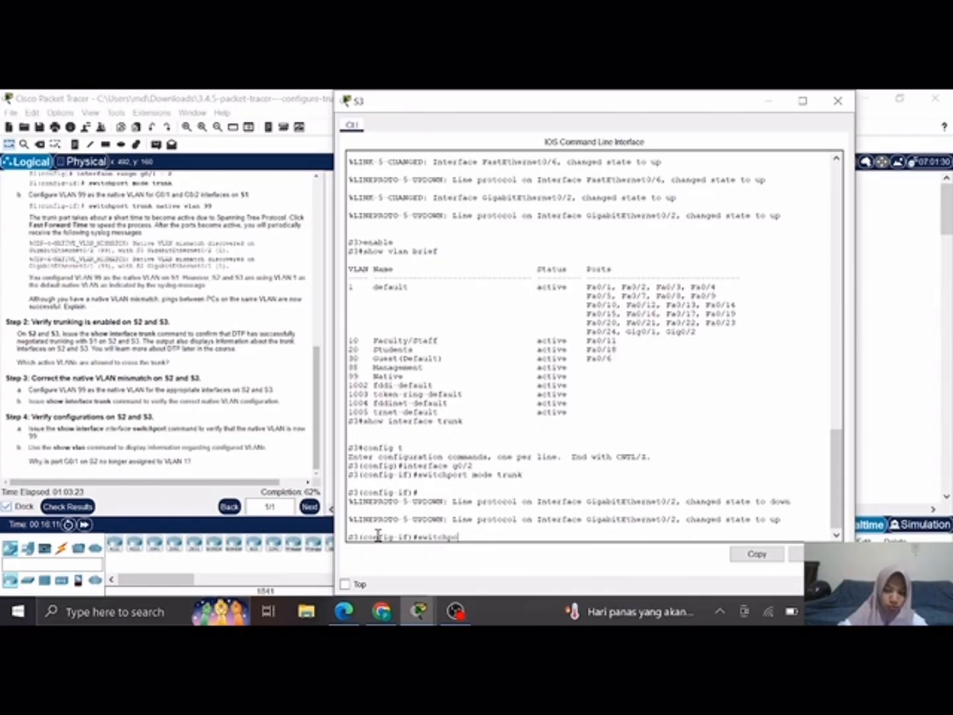
{"action": "type", "text": "rt trun"}
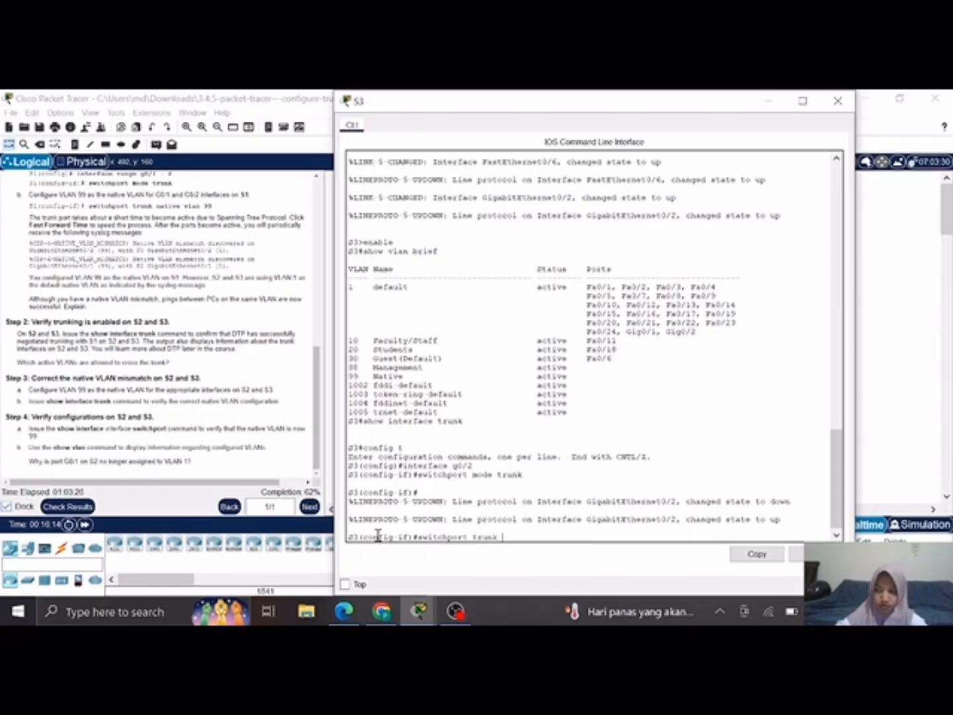
{"action": "type", "text": "k na"}
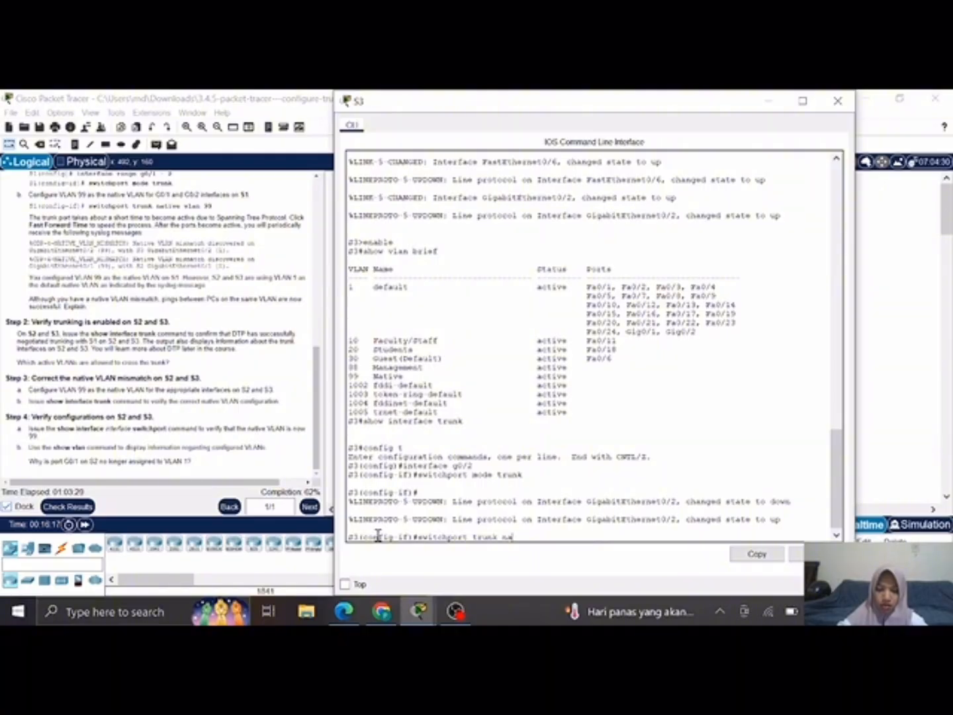
{"action": "type", "text": "tive vla"}
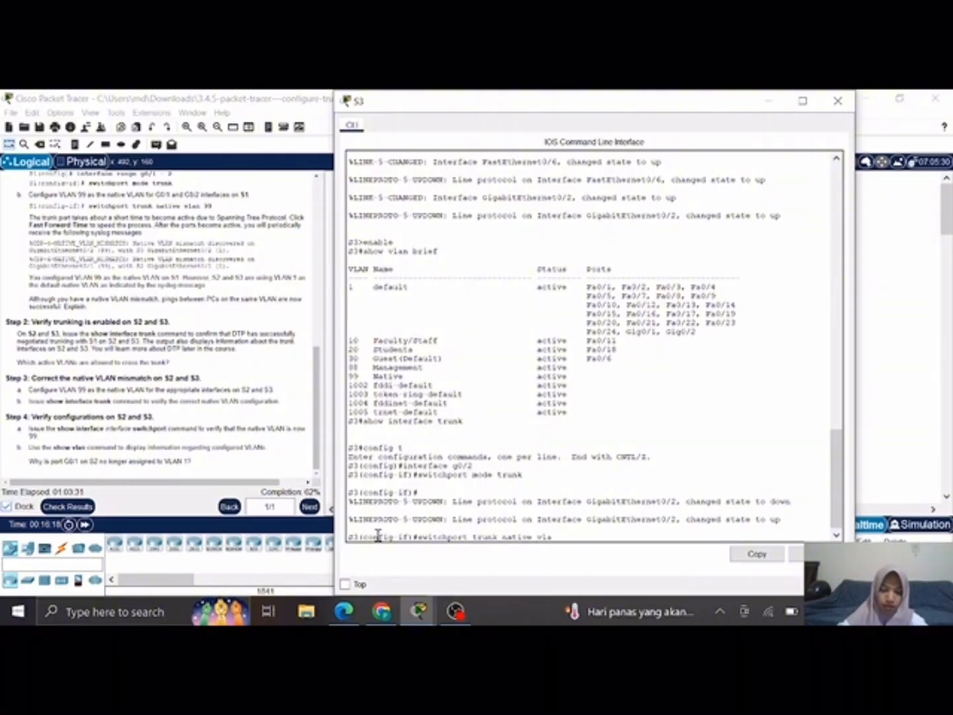
{"action": "type", "text": "n 99"}
{"action": "key", "text": "Return"}
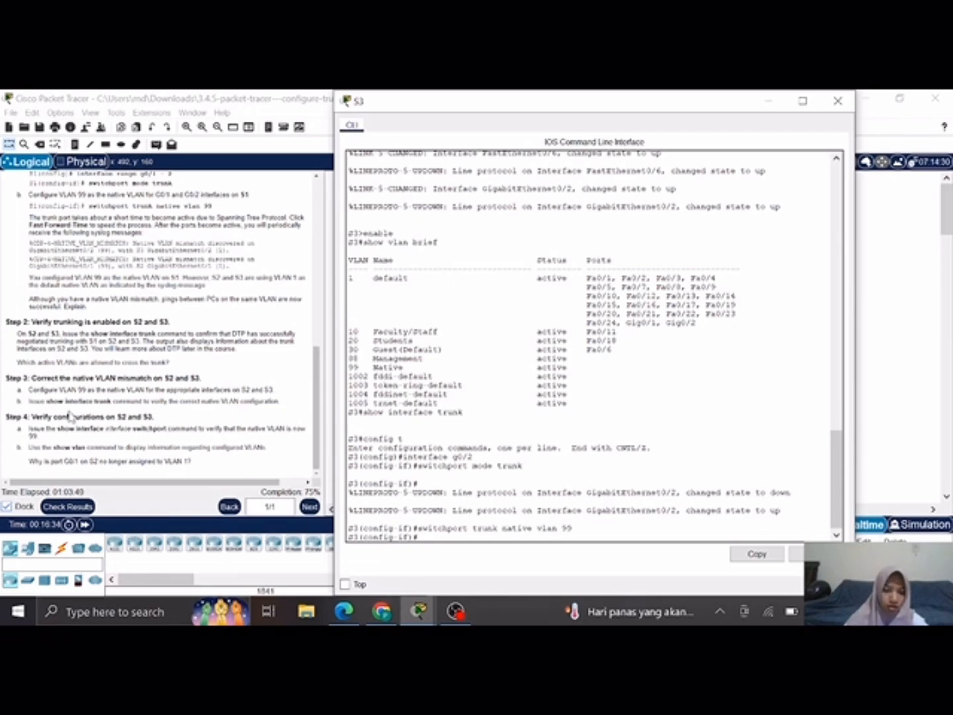
Step: Leave configuration mode on S3 with end, check its trunks with show interface trunk, and minimize the S3 window
{"action": "type", "text": "nd"}
{"action": "key", "text": "Return"}
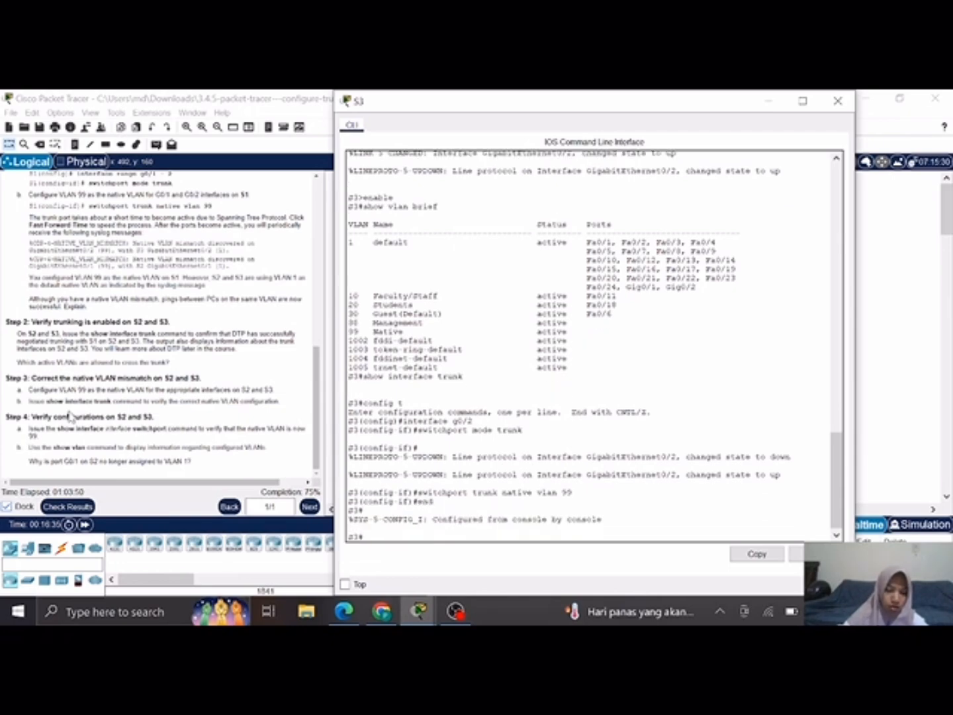
{"action": "type", "text": "show"}
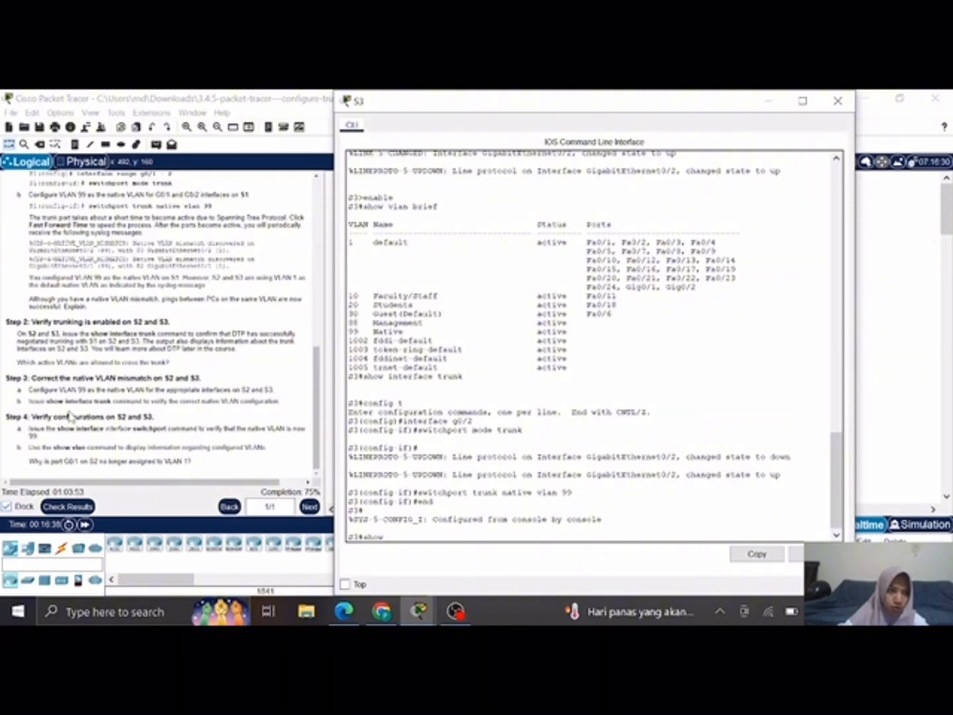
{"action": "type", "text": " i"}
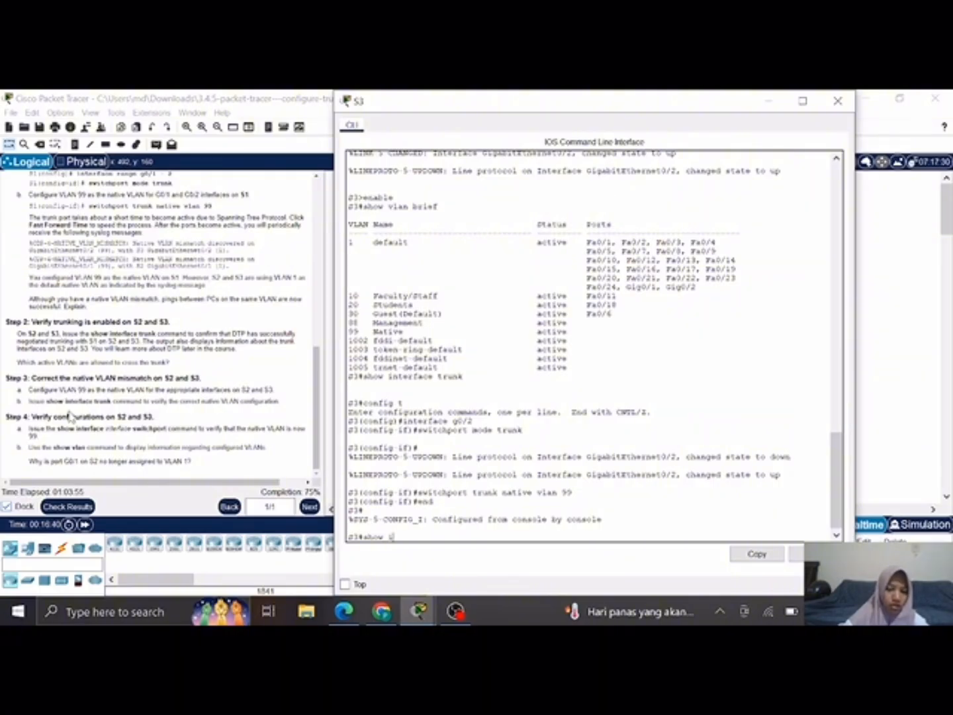
{"action": "type", "text": "nterface "}
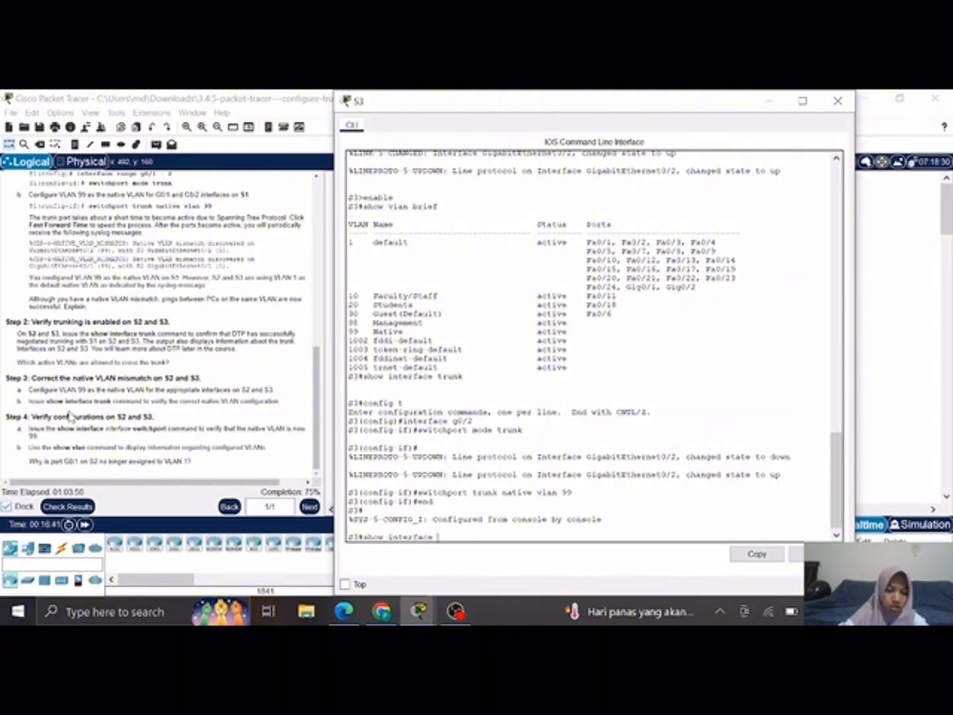
{"action": "type", "text": "trunk"}
{"action": "key", "text": "Return"}
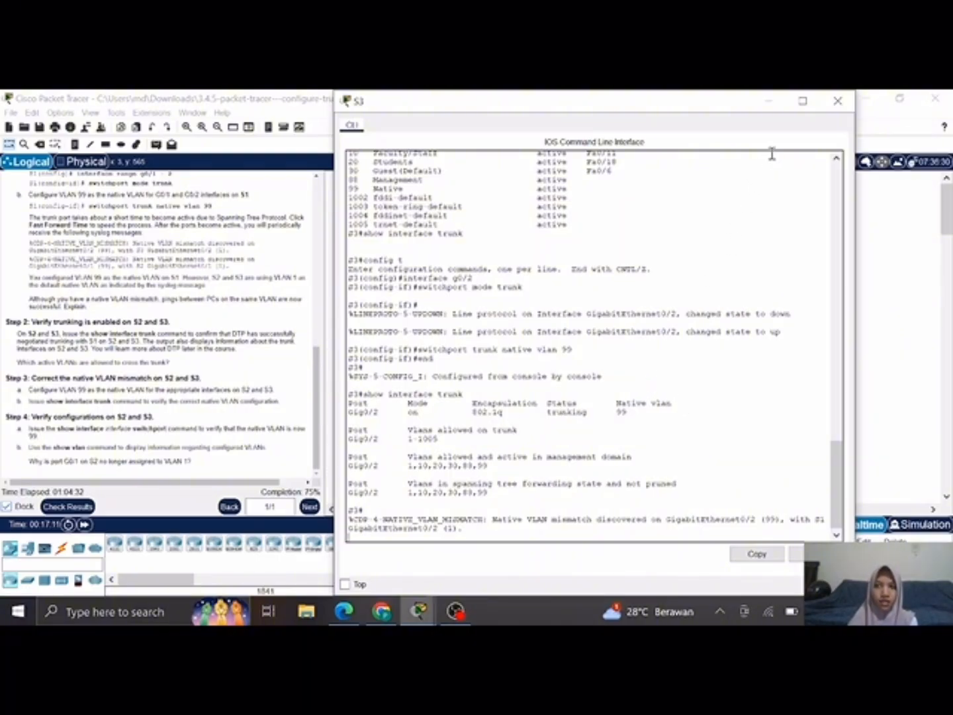
{"action": "left_click", "coordinate": [776, 101]}
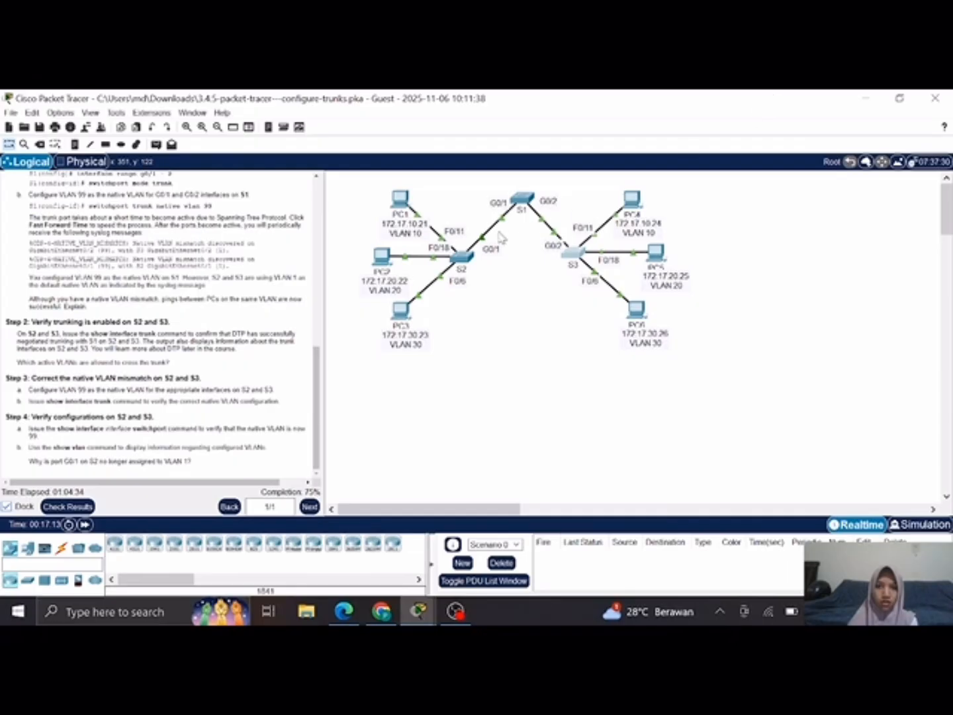
Step: Reopen the S2 CLI, leave configuration mode with end, check its trunks with show interface trunk, and close the window
{"action": "left_click", "coordinate": [464, 267]}
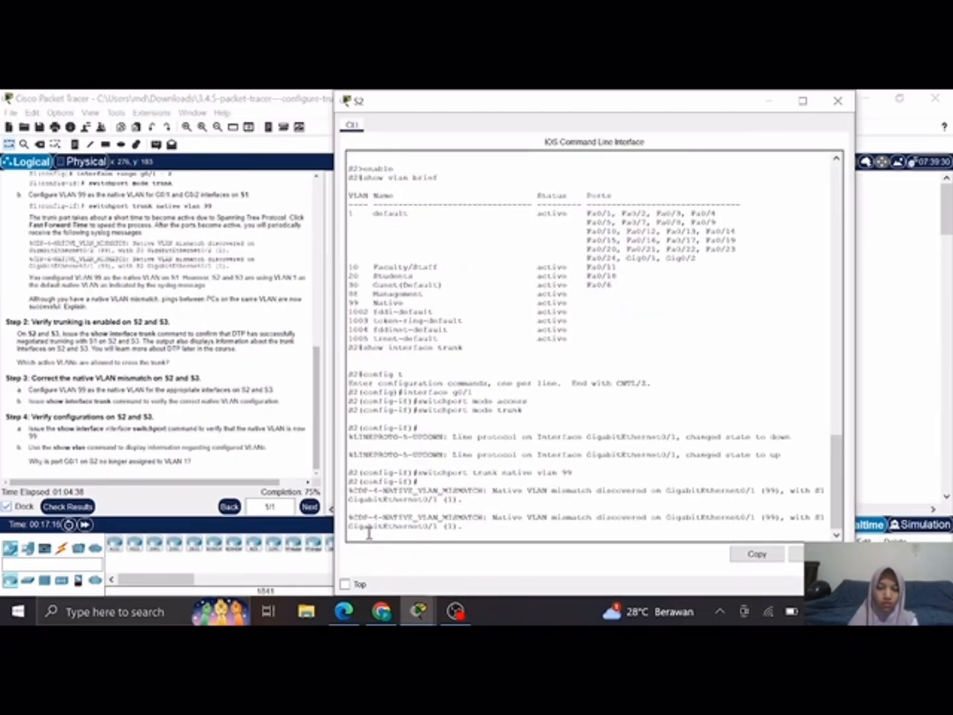
{"action": "key", "text": "Return"}
{"action": "type", "text": "end"}
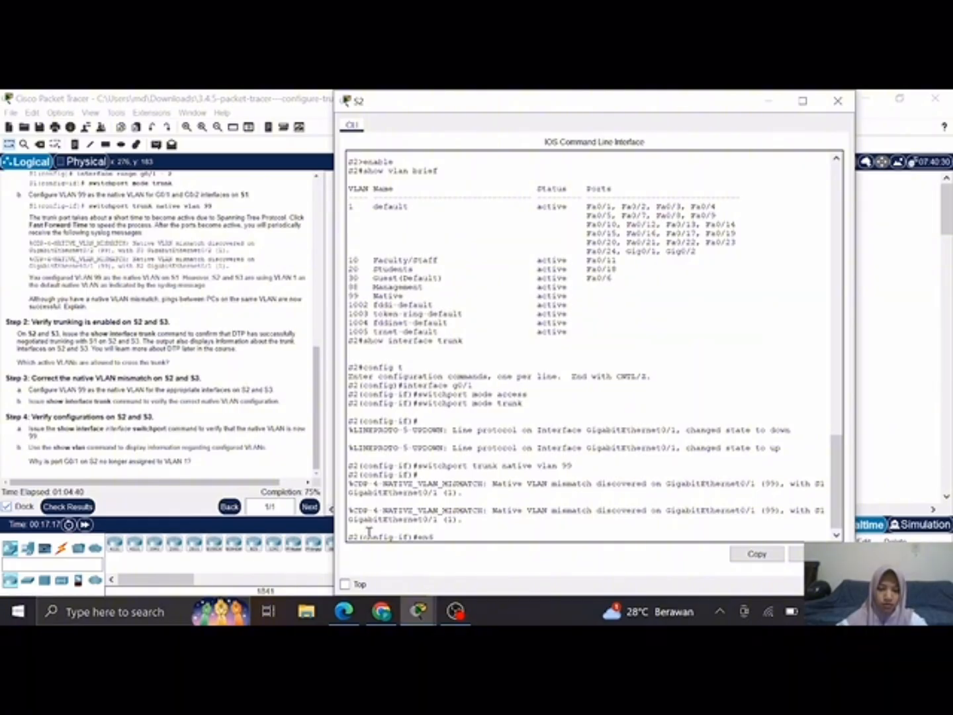
{"action": "key", "text": "Return"}
{"action": "type", "text": "sho"}
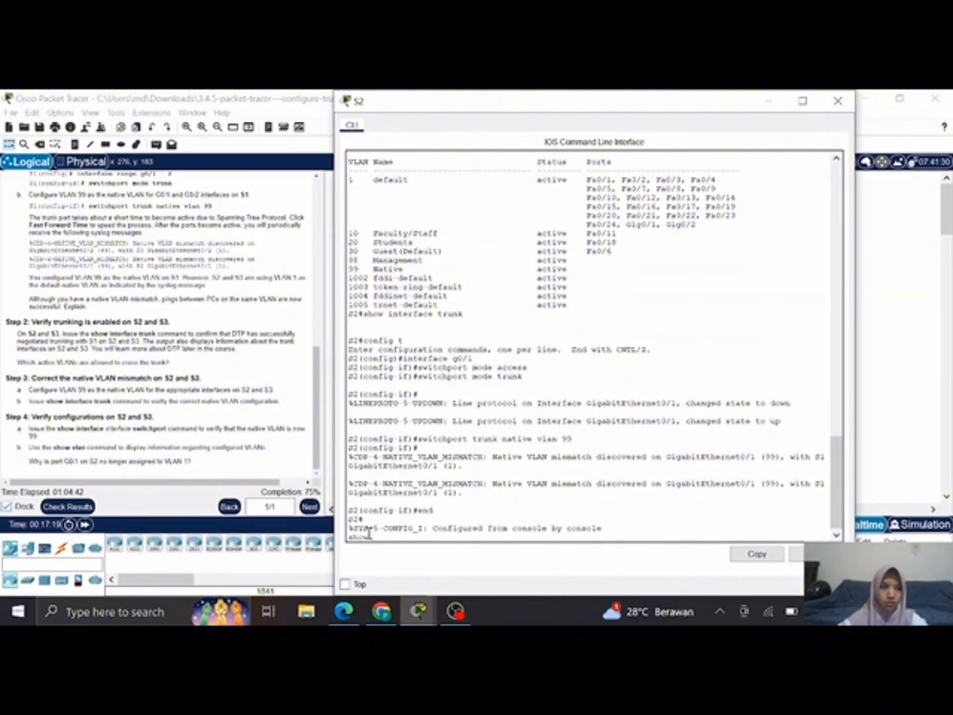
{"action": "type", "text": "w inter"}
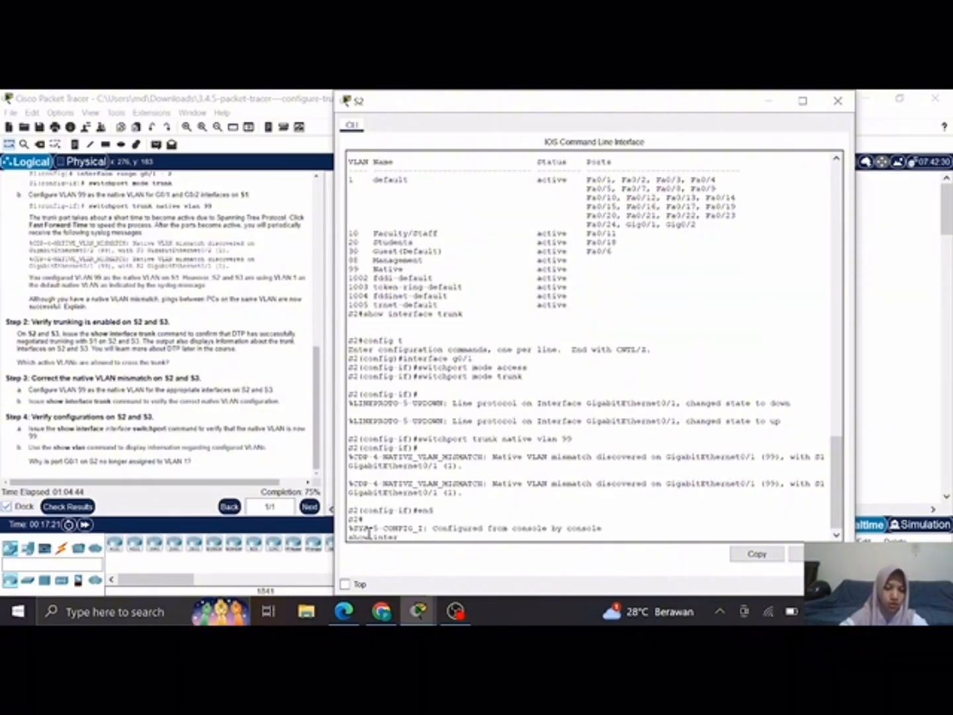
{"action": "type", "text": "face trun"}
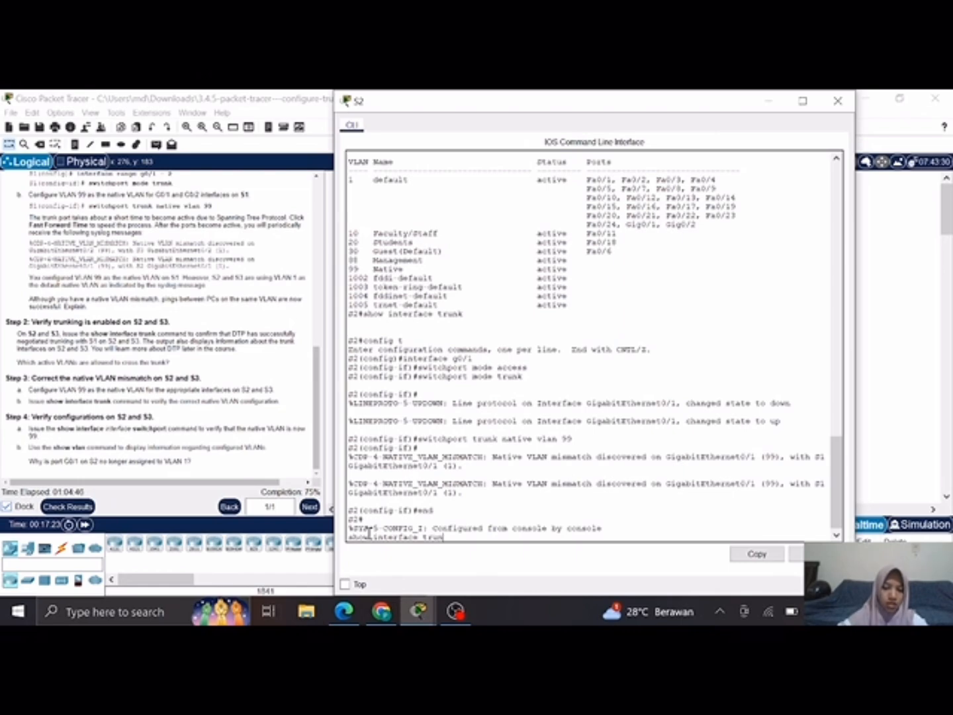
{"action": "type", "text": "k"}
{"action": "key", "text": "Return"}
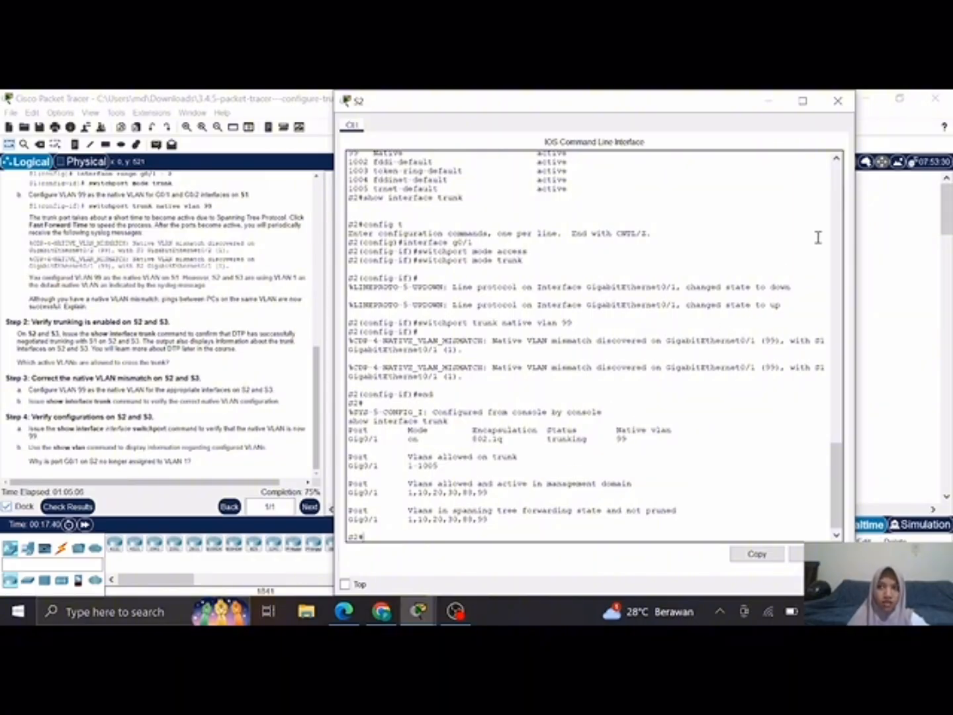
{"action": "left_click", "coordinate": [847, 104]}
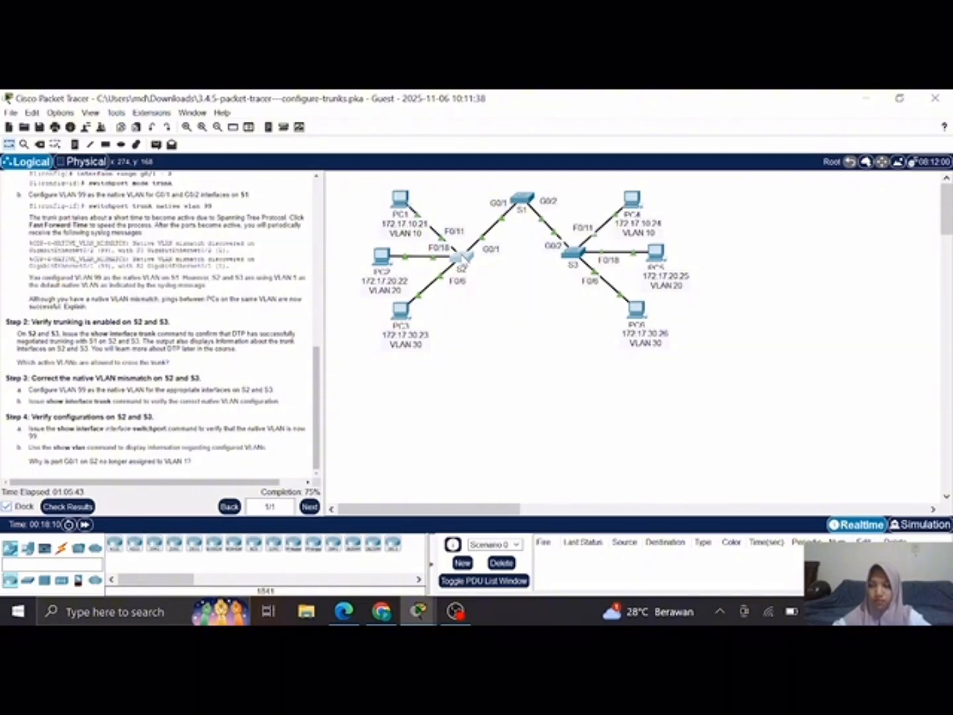
Step: Reopen the S2 CLI and display the full interface details with show interface g0/1
{"action": "left_click", "coordinate": [462, 256]}
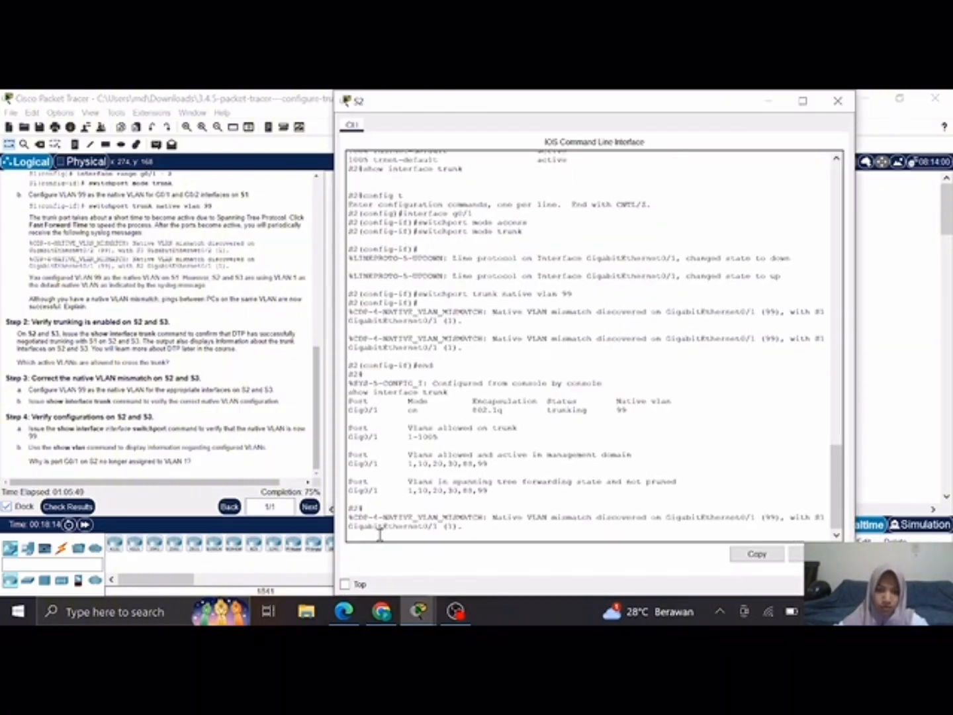
{"action": "key", "text": "Return"}
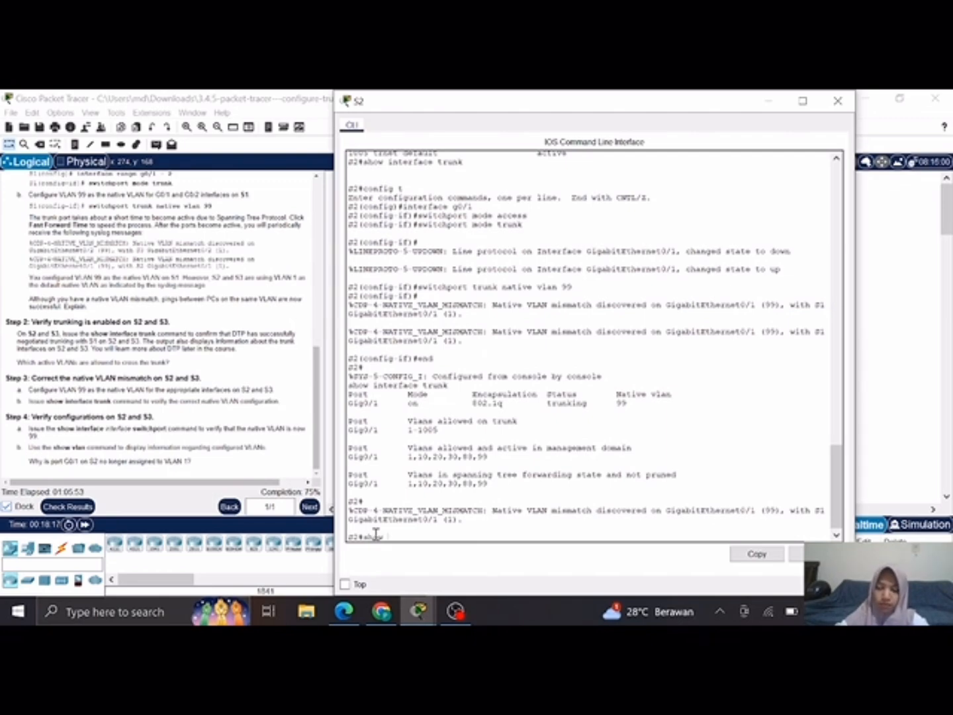
{"action": "type", "text": "show interface g0/1"}
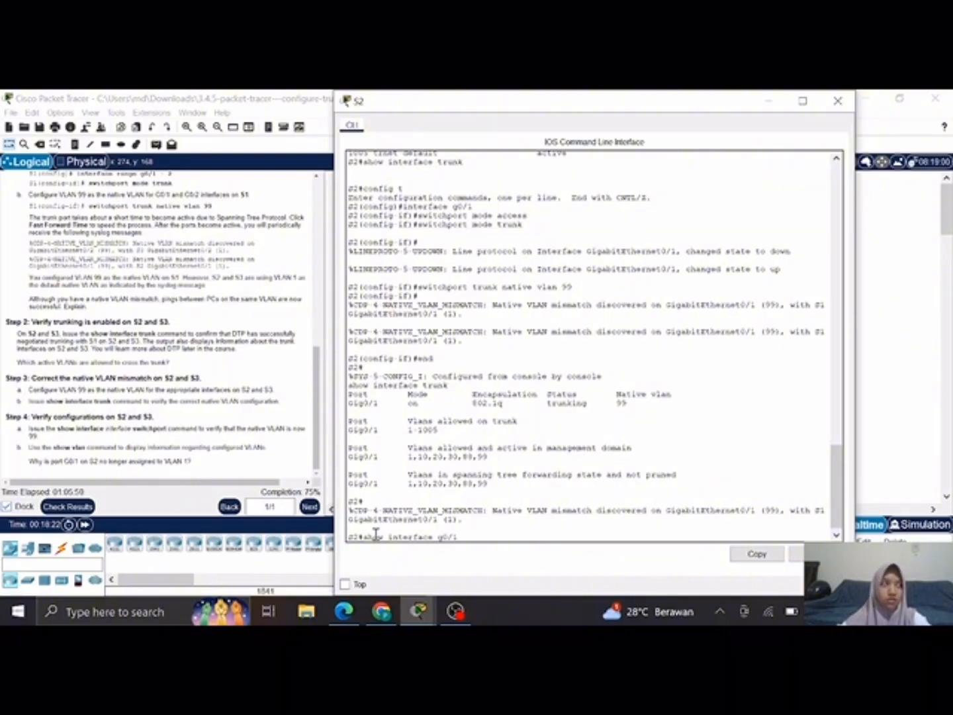
{"action": "key", "text": "Return"}
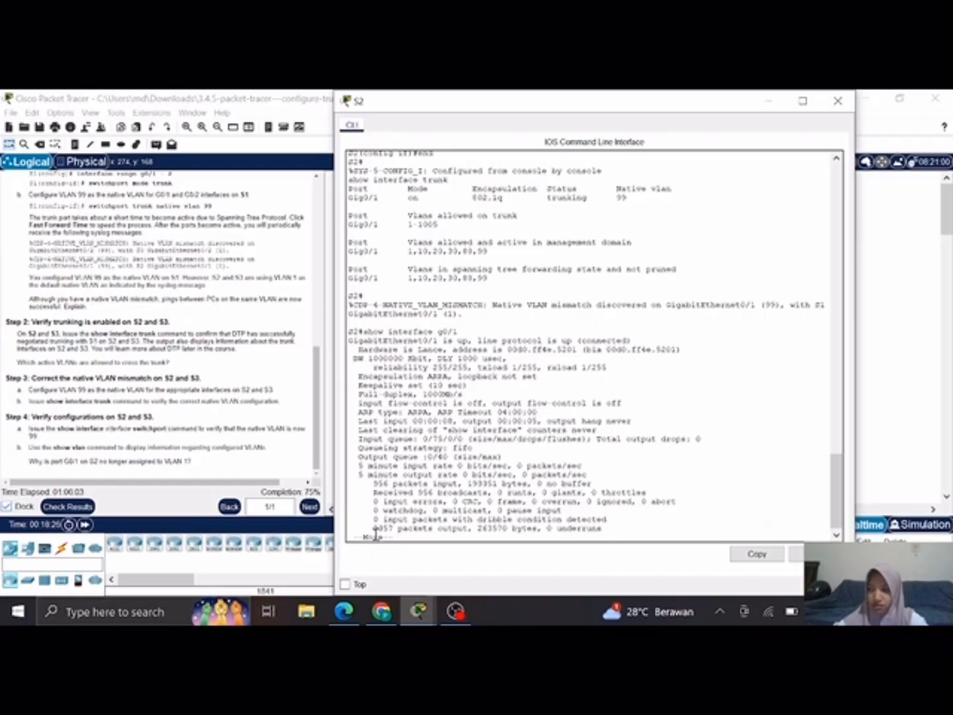
{"action": "key", "text": "Return"}
{"action": "key", "text": "Return"}
{"action": "key", "text": "Return"}
{"action": "key", "text": "Return"}
{"action": "key", "text": "Return"}
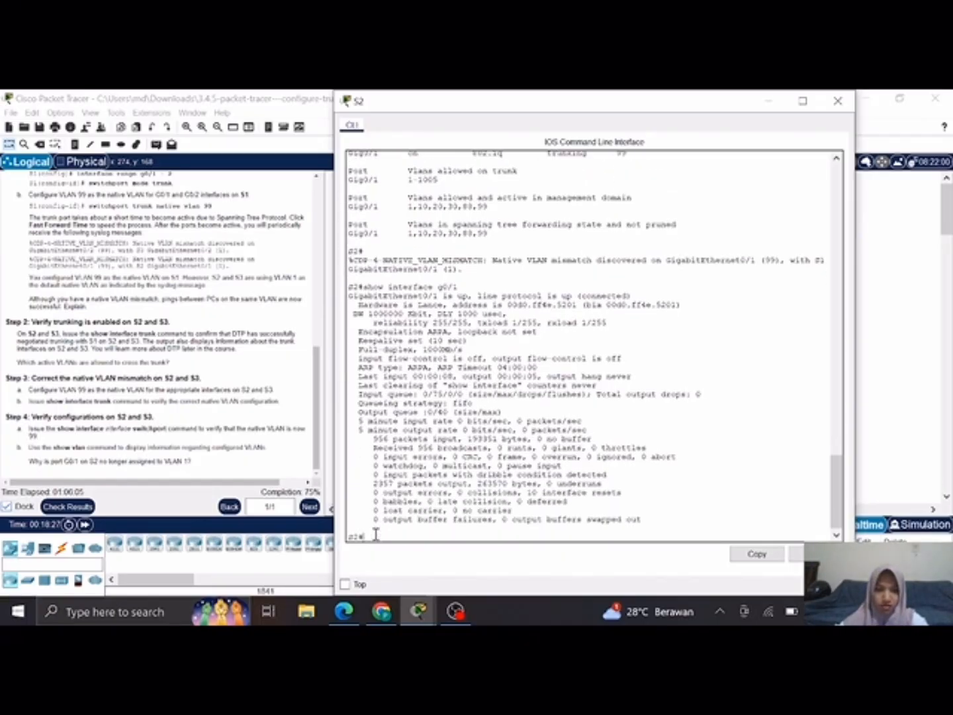
Step: Verify the native VLAN on S2's g0/1 with show interface g0/1 switchport, paging through the whole output
{"action": "key", "text": "Up"}
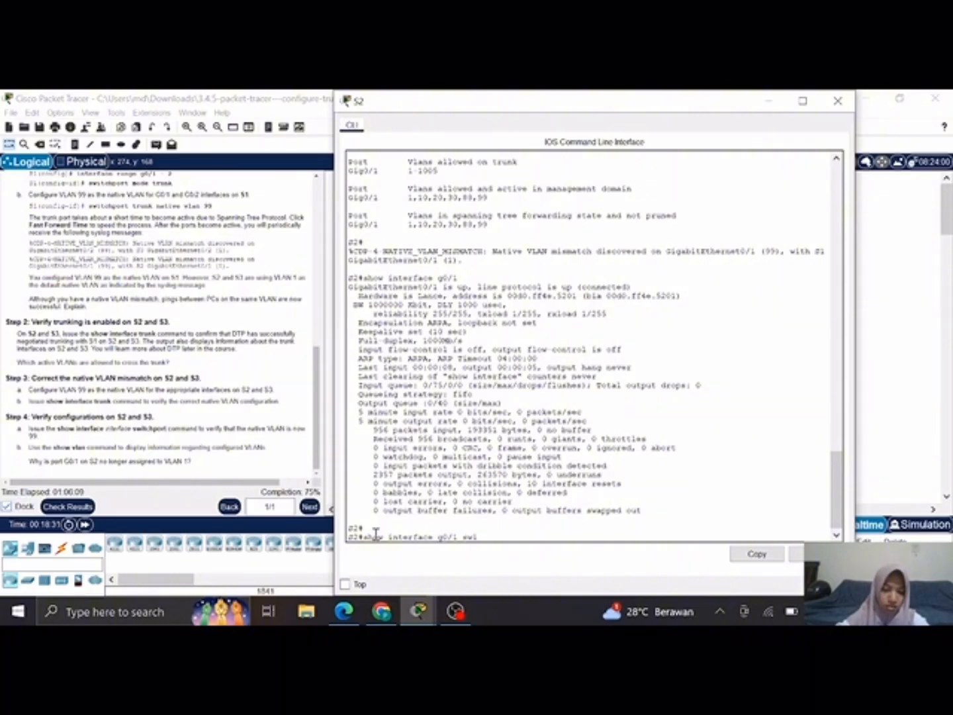
{"action": "type", "text": "switchport"}
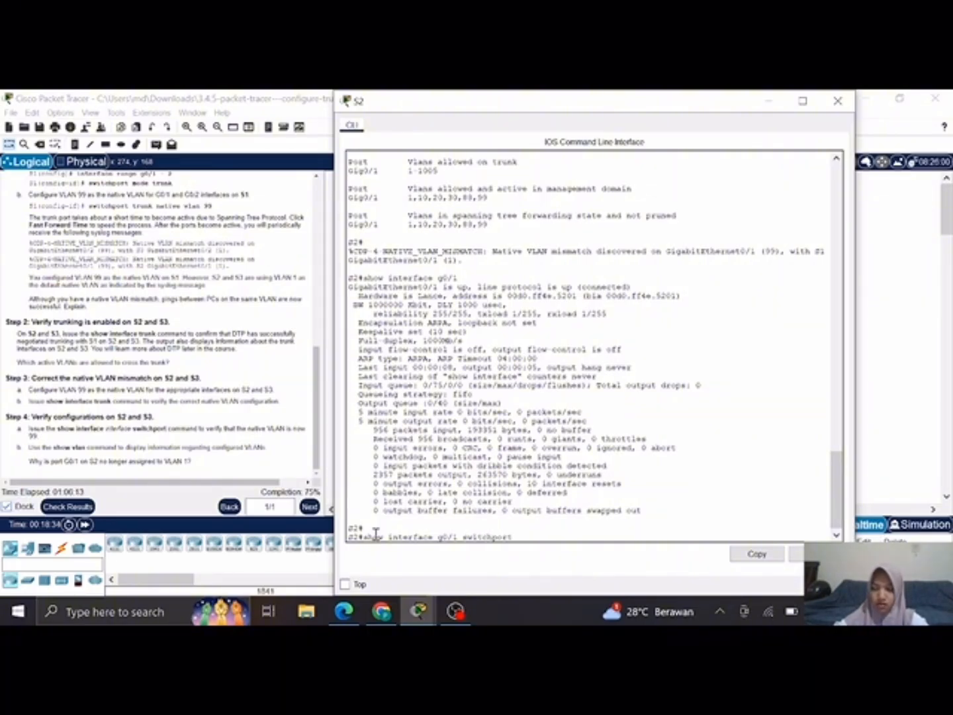
{"action": "key", "text": "Return"}
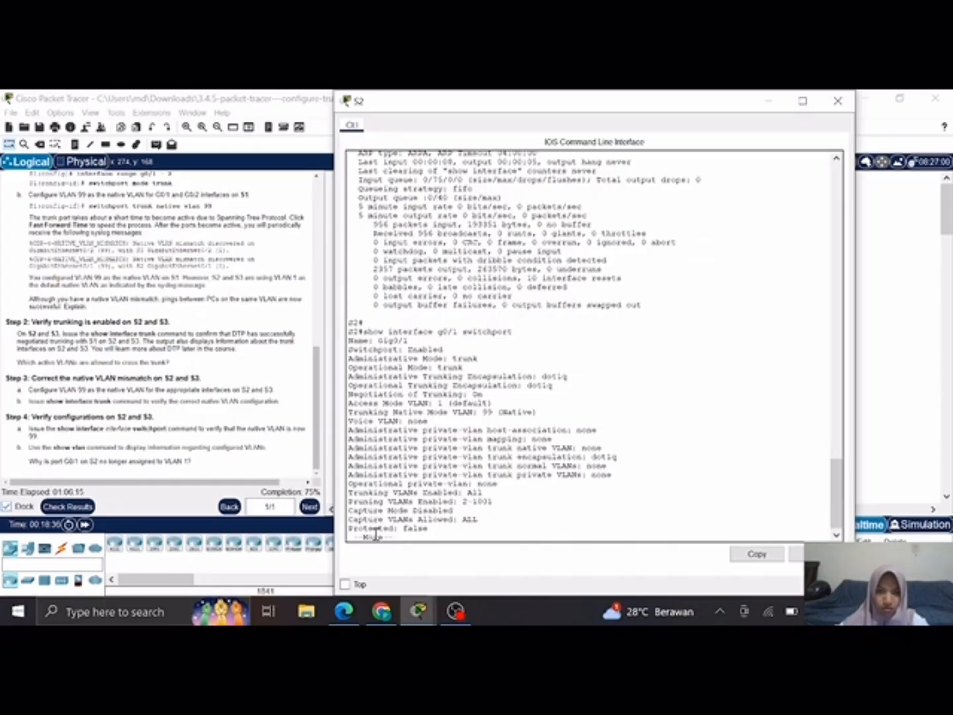
{"action": "key", "text": "Return"}
{"action": "key", "text": "Return"}
{"action": "key", "text": "Return"}
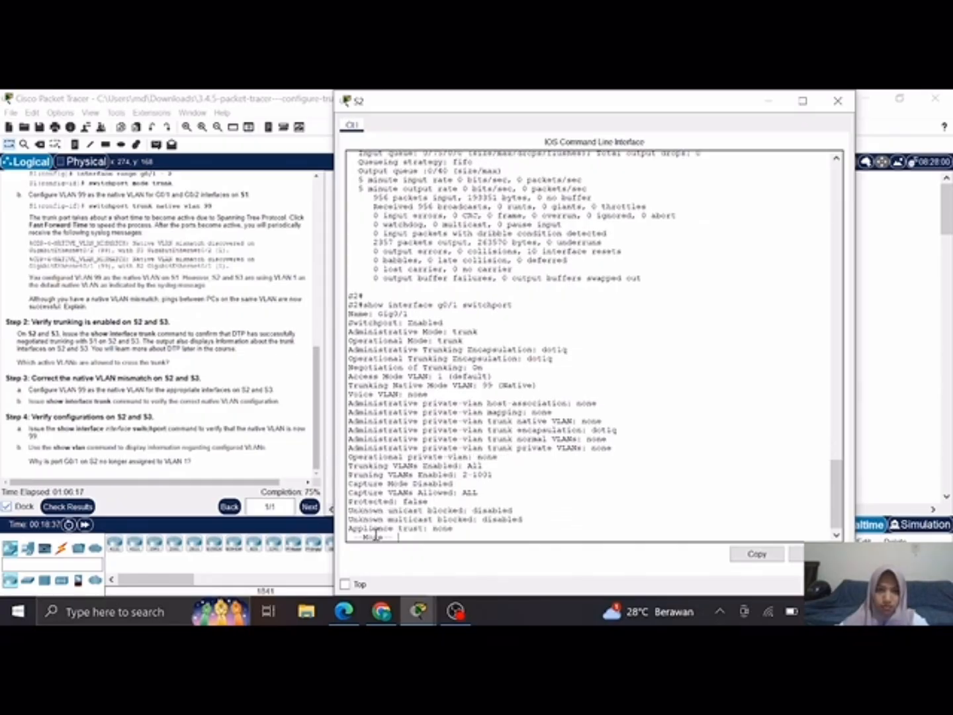
{"action": "key", "text": "Return"}
{"action": "key", "text": "Return"}
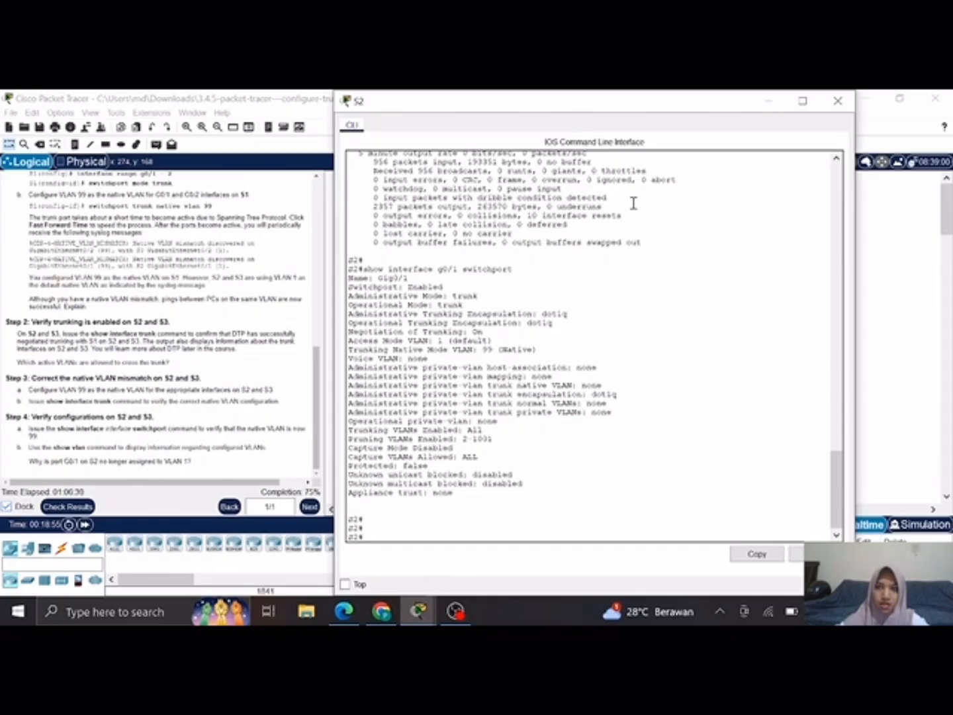
Step: Minimize S2's window, open the S3 CLI, and verify g0/2's native VLAN with show interface g0/2 switchport, paging through the output
{"action": "left_click", "coordinate": [767, 101]}
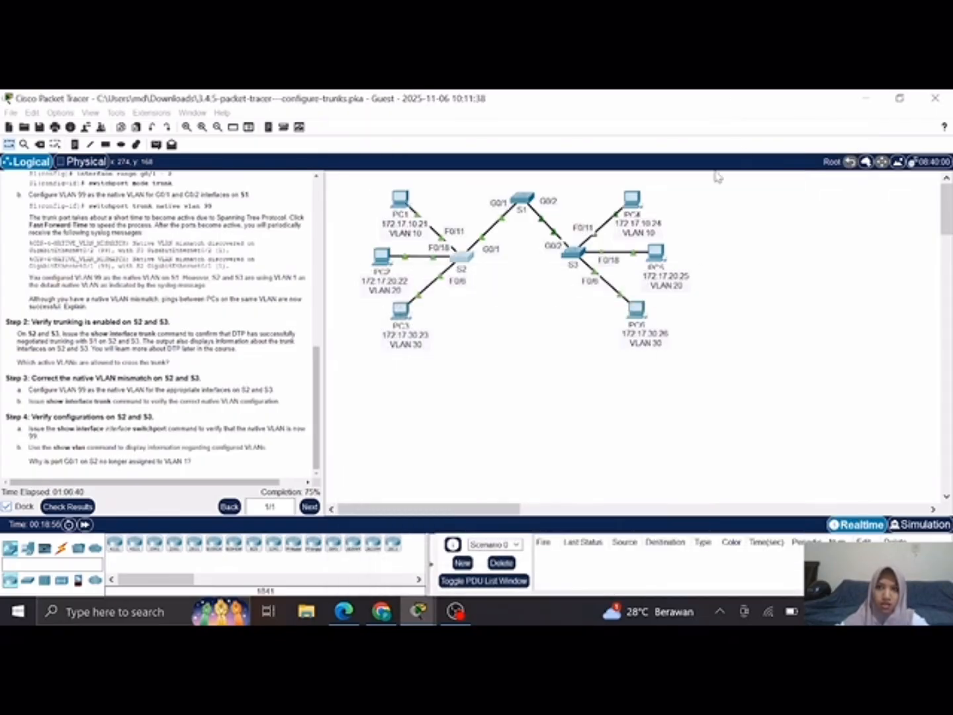
{"action": "left_click", "coordinate": [570, 254]}
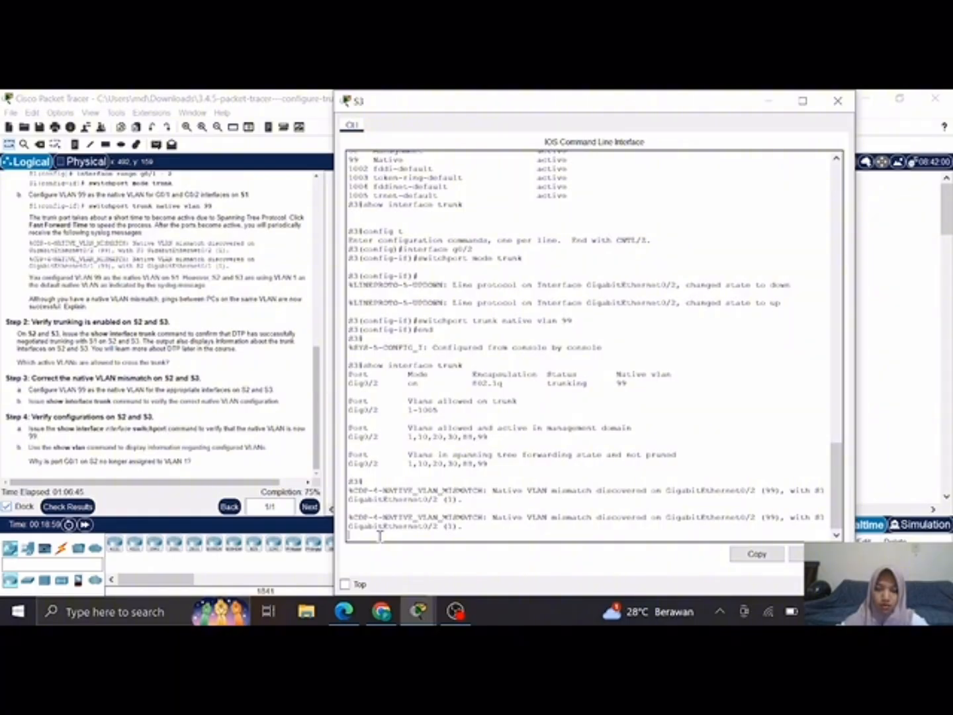
{"action": "key", "text": "Return"}
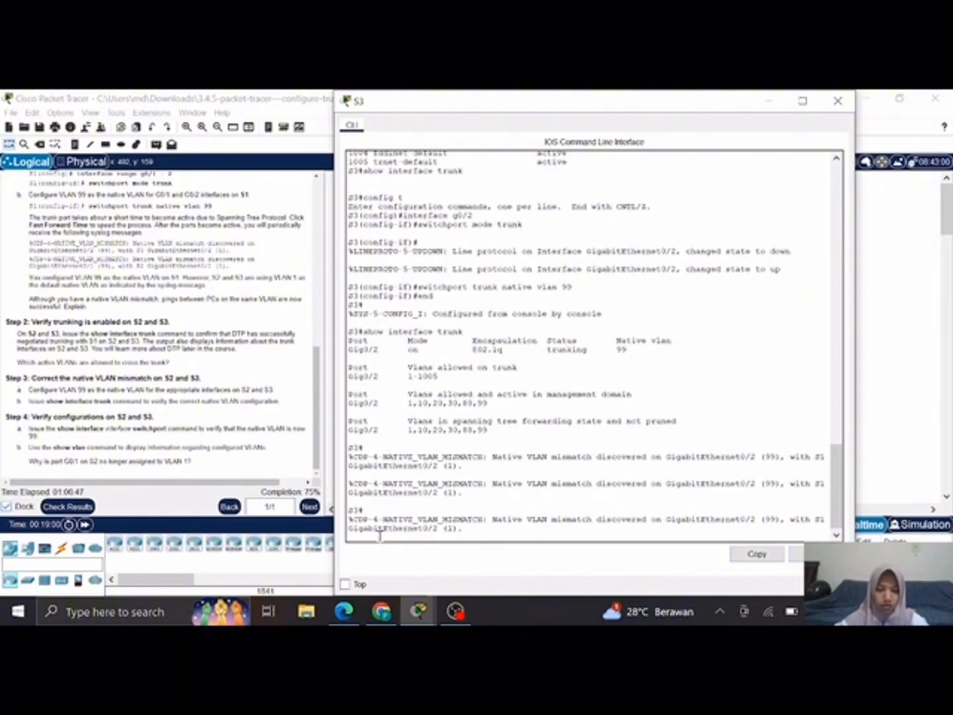
{"action": "type", "text": "show interface g0/2"}
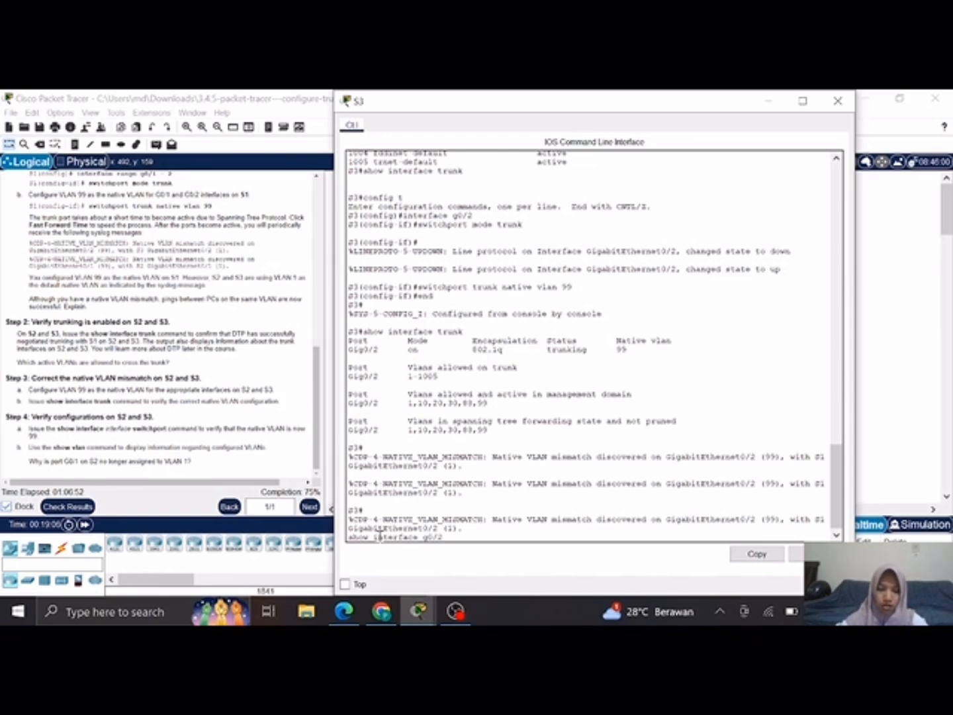
{"action": "type", "text": "switchp"}
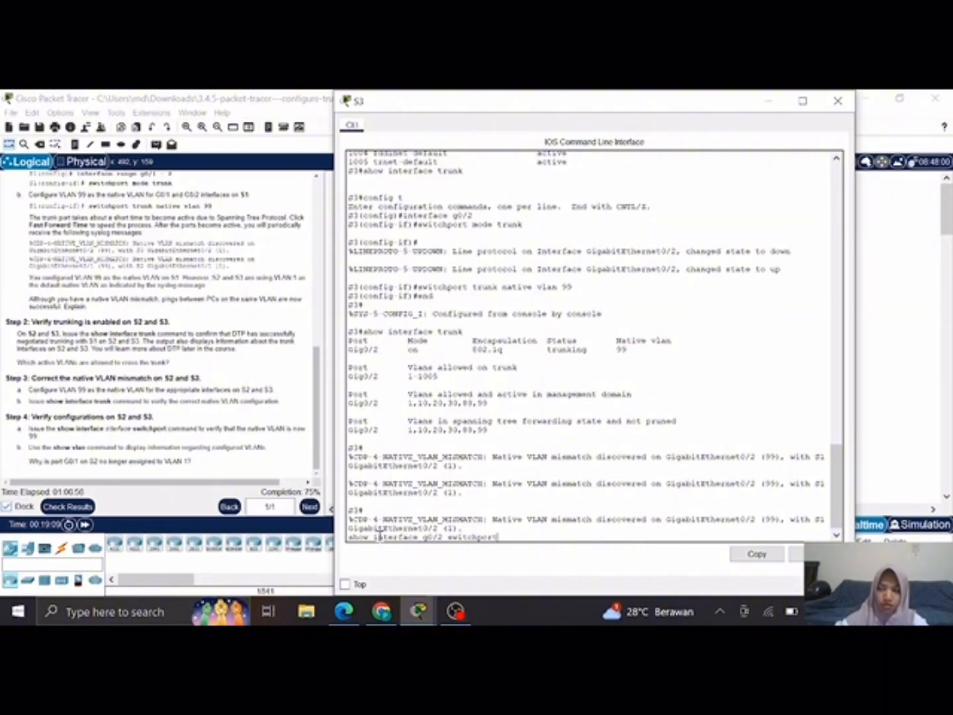
{"action": "type", "text": "ort"}
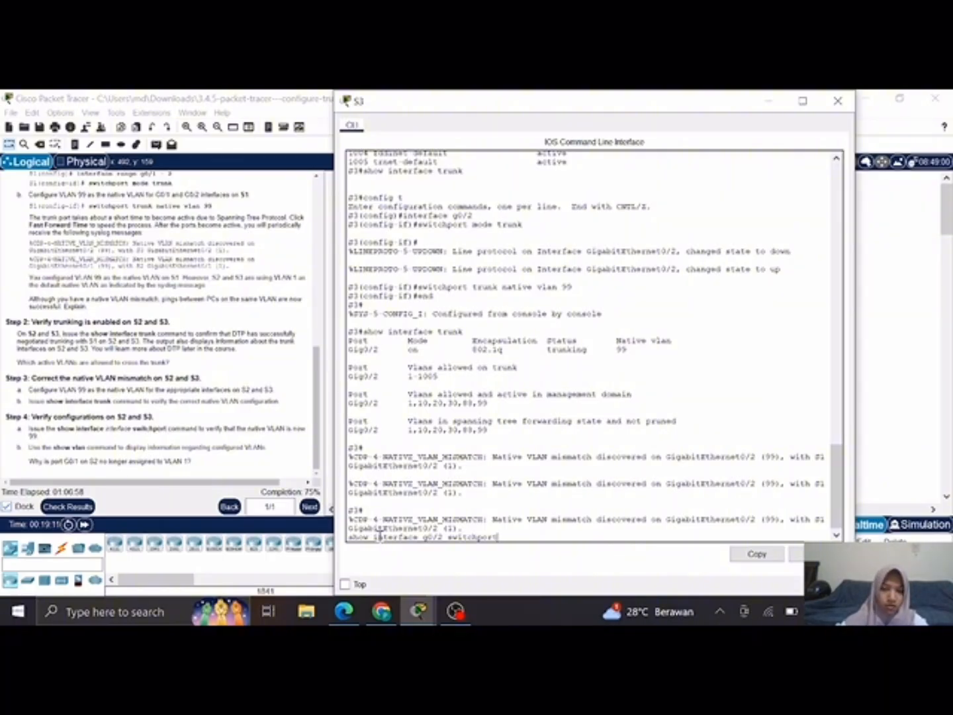
{"action": "key", "text": "Return"}
{"action": "key", "text": "space"}
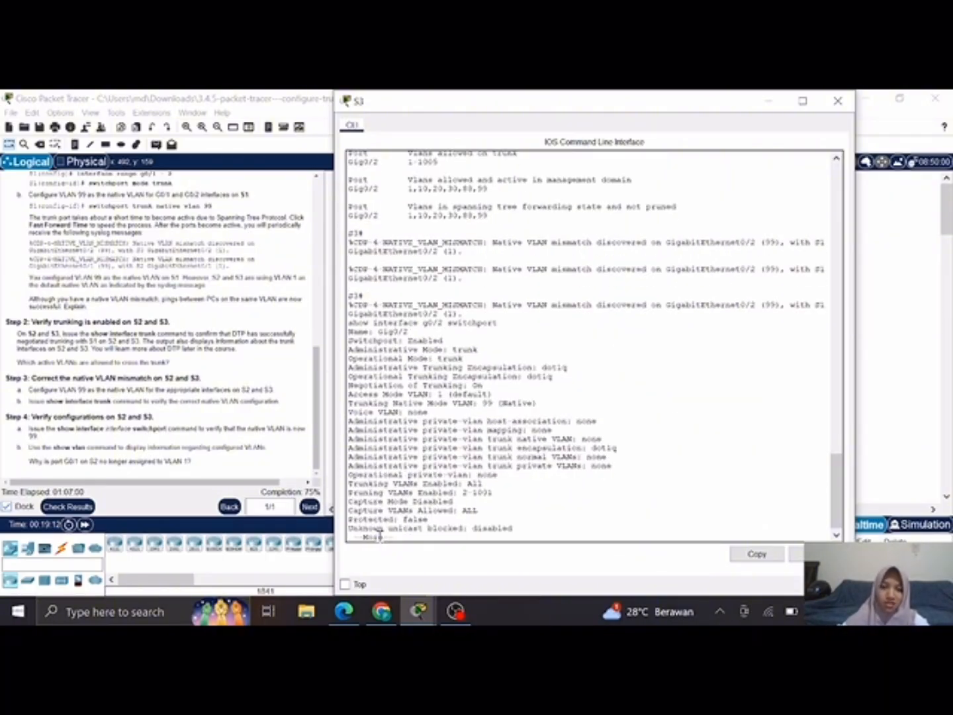
{"action": "key", "text": "Return"}
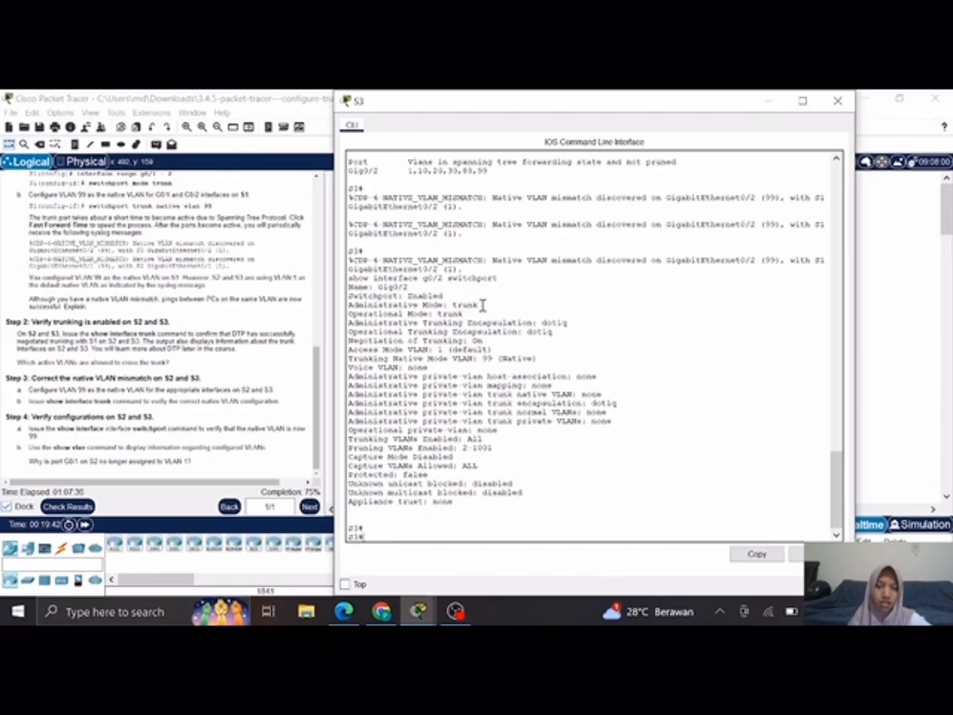
{"action": "left_click_drag", "start_coordinate": [483, 305], "coordinate": [381, 310]}
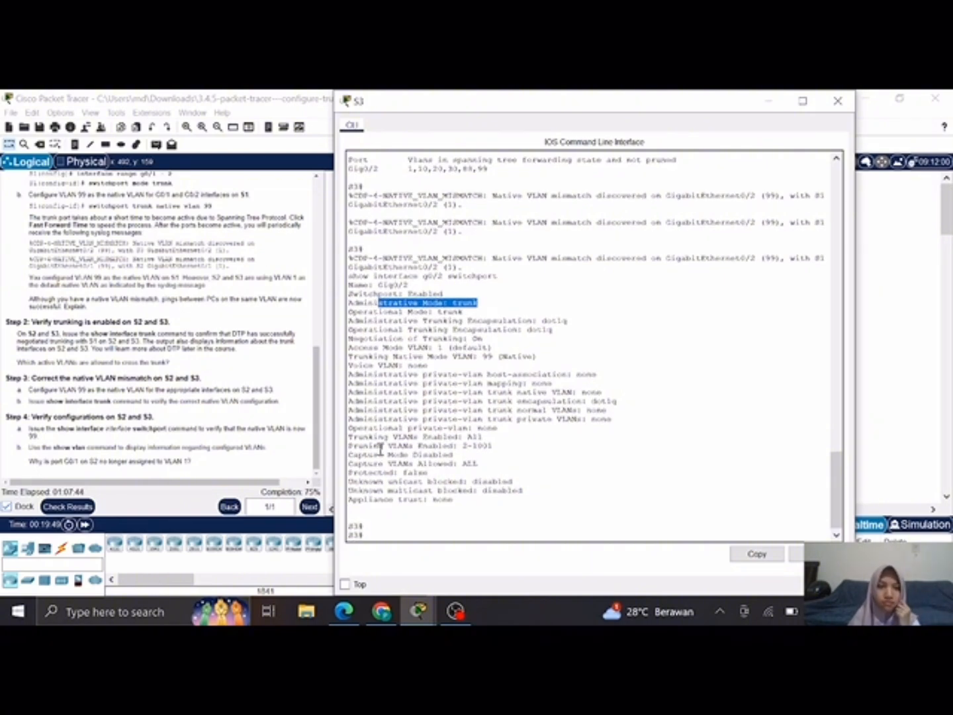
{"action": "left_click", "coordinate": [422, 518]}
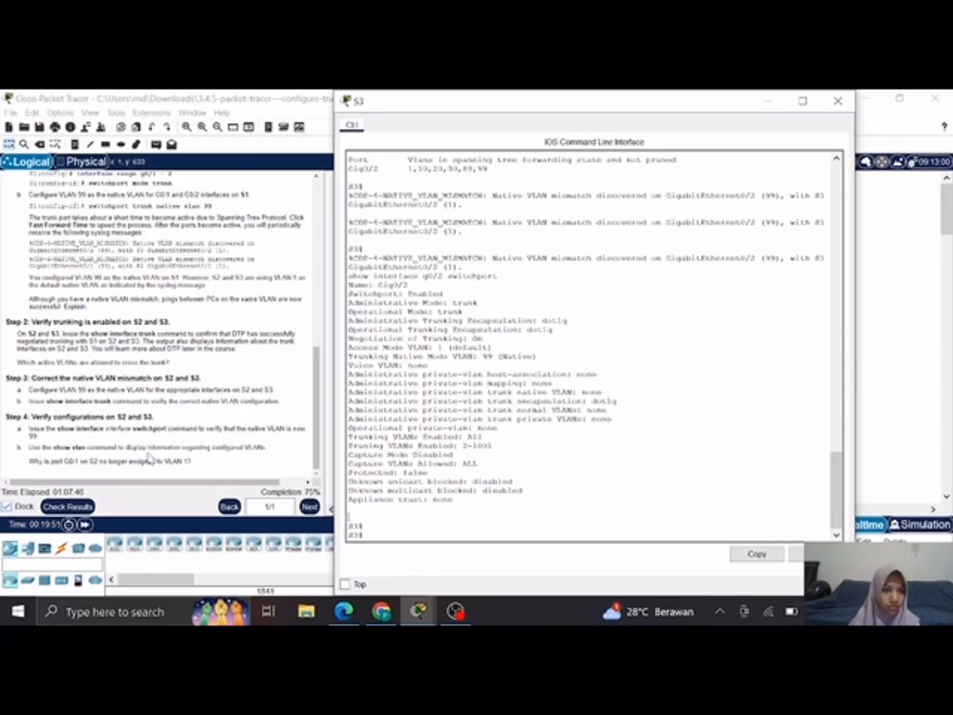
Step: Check the activity results and review the individual assessment items for S1, S2 and S3
{"action": "left_click", "coordinate": [75, 506]}
{"action": "left_click", "coordinate": [75, 507]}
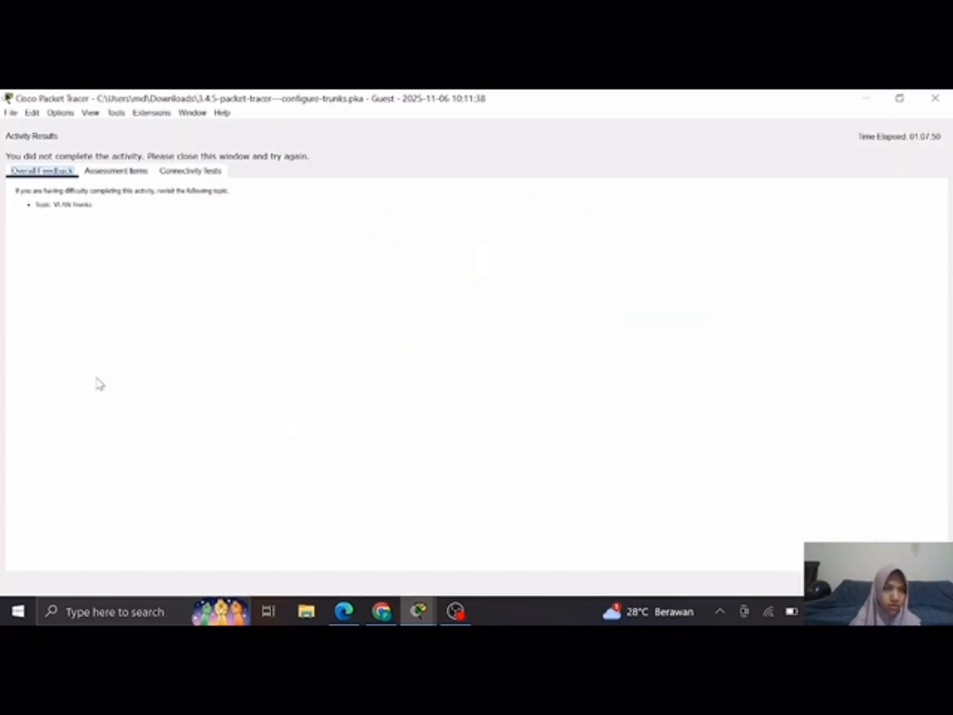
{"action": "left_click", "coordinate": [99, 172]}
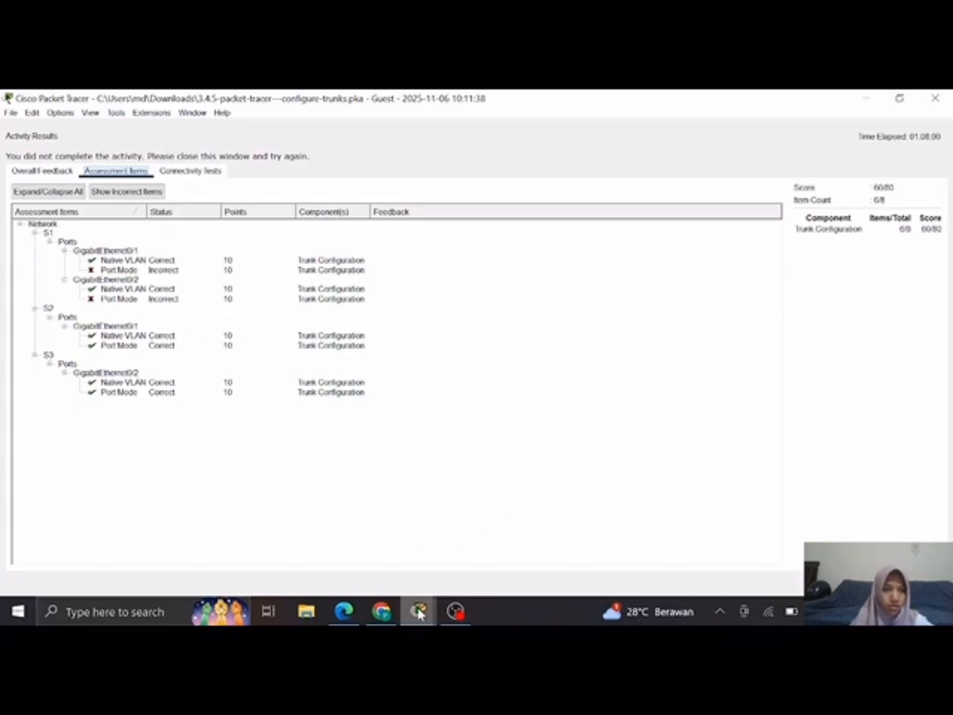
Step: Switch to the open S1 CLI window and enter global configuration mode with config t
{"action": "mouse_move", "coordinate": [418, 612]}
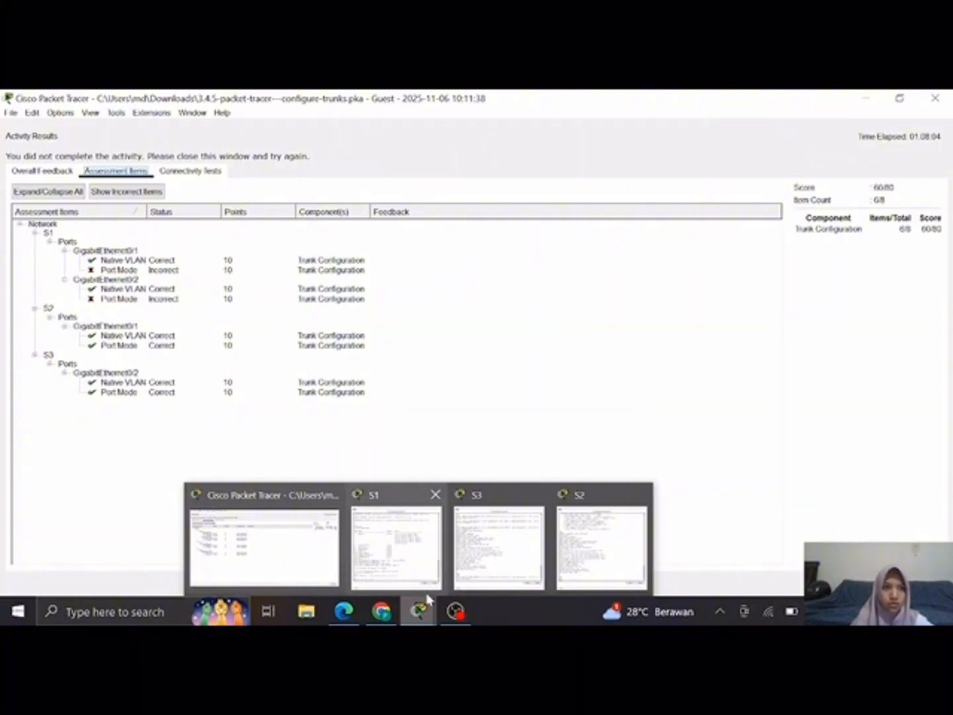
{"action": "mouse_move", "coordinate": [431, 593]}
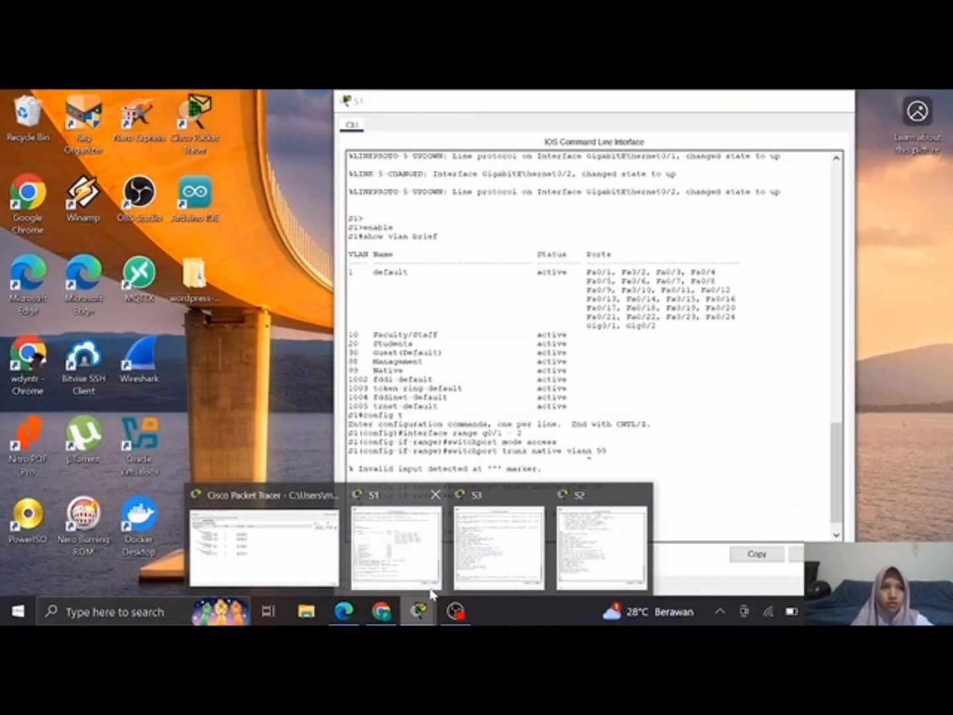
{"action": "left_click", "coordinate": [407, 564]}
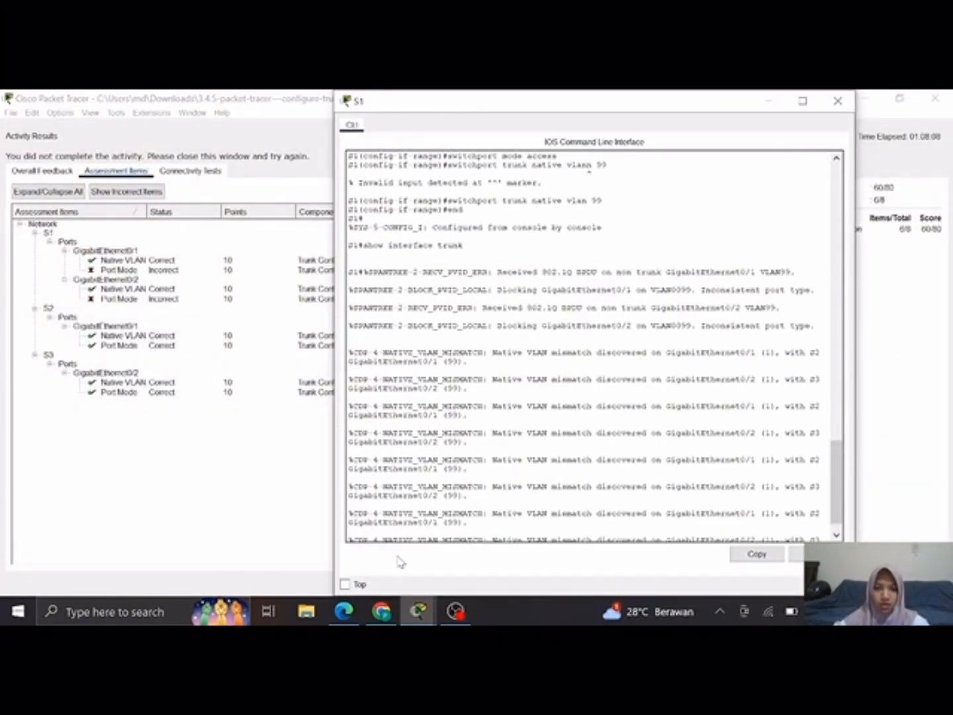
{"action": "scroll", "coordinate": [389, 456], "scroll_direction": "down", "scroll_amount": 1}
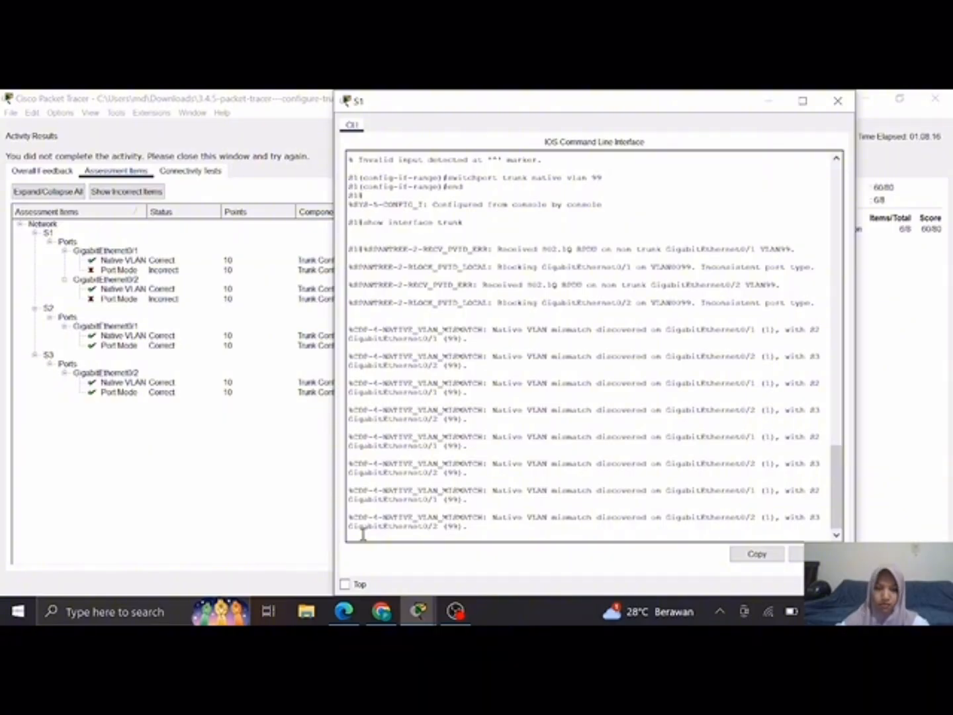
{"action": "key", "text": "Return"}
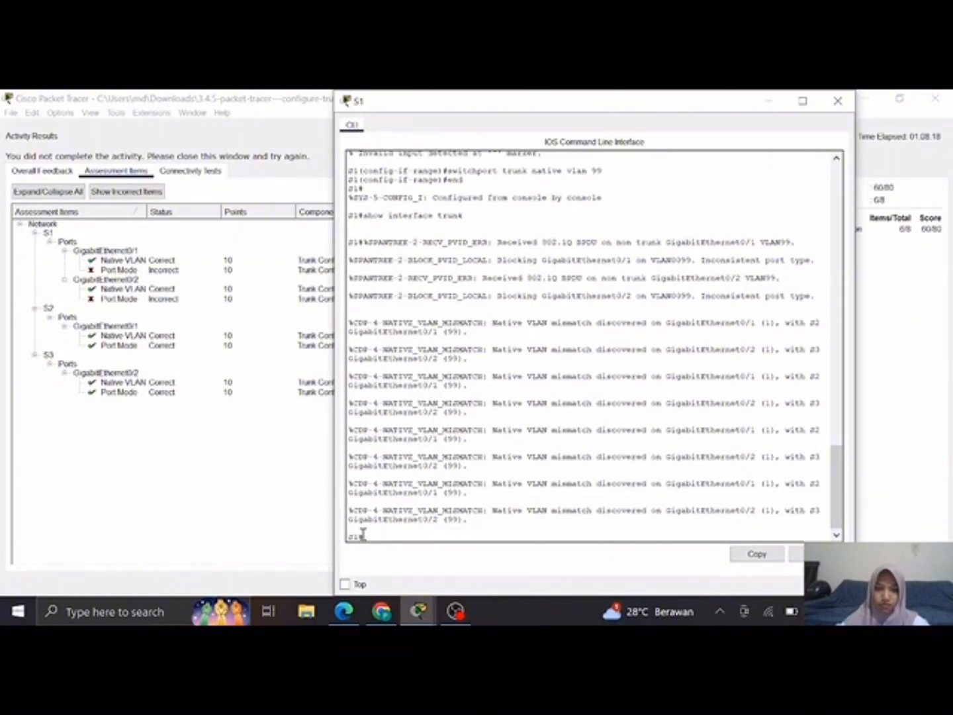
{"action": "type", "text": "confi"}
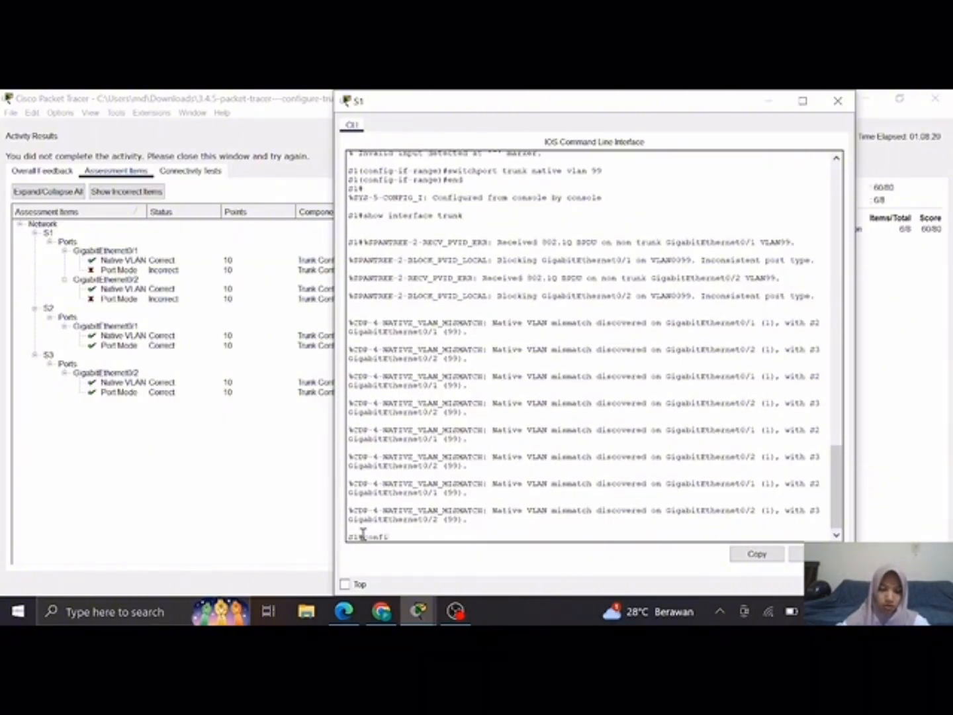
{"action": "type", "text": "g t"}
{"action": "key", "text": "Return"}
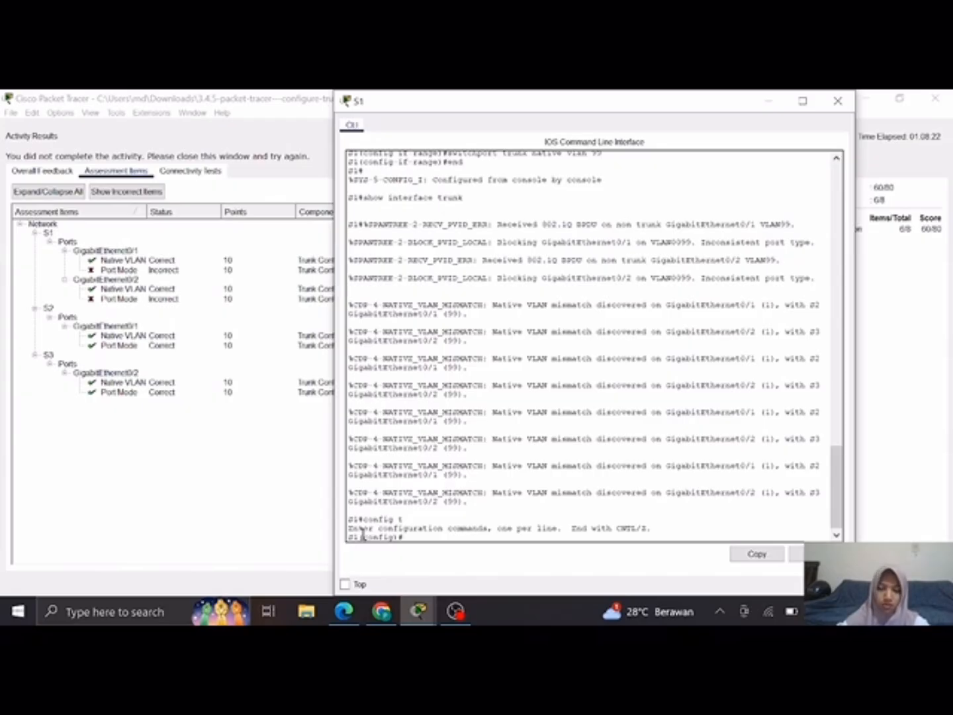
Step: Put S1's g0/1 into trunk mode using interface g0/1 and switchport mode trunk
{"action": "type", "text": "interfa"}
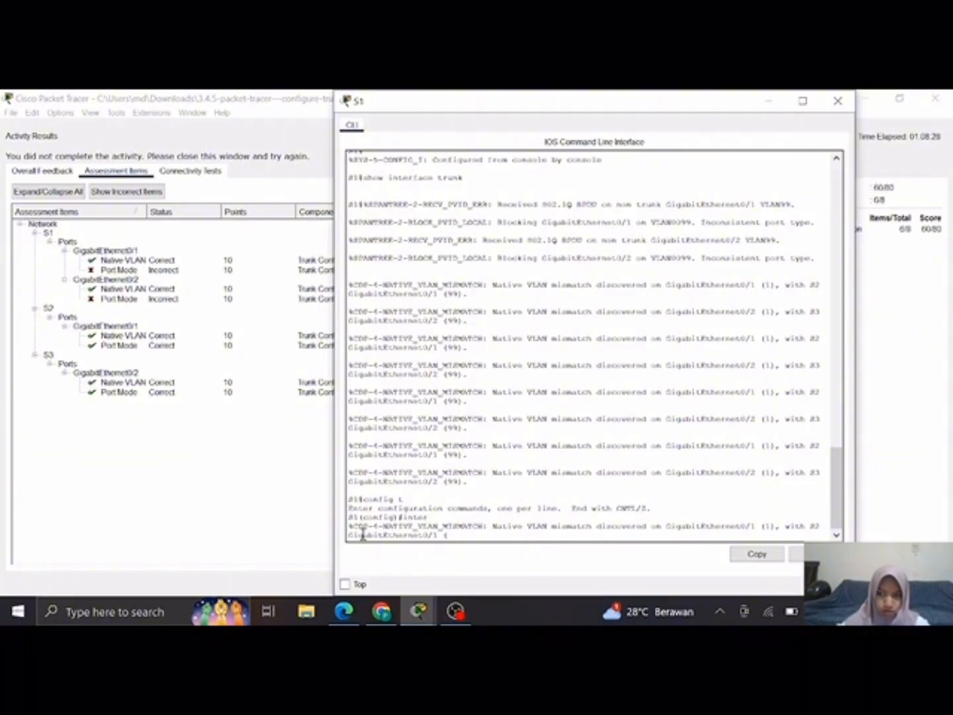
{"action": "key", "text": "Return"}
{"action": "key", "text": "Return"}
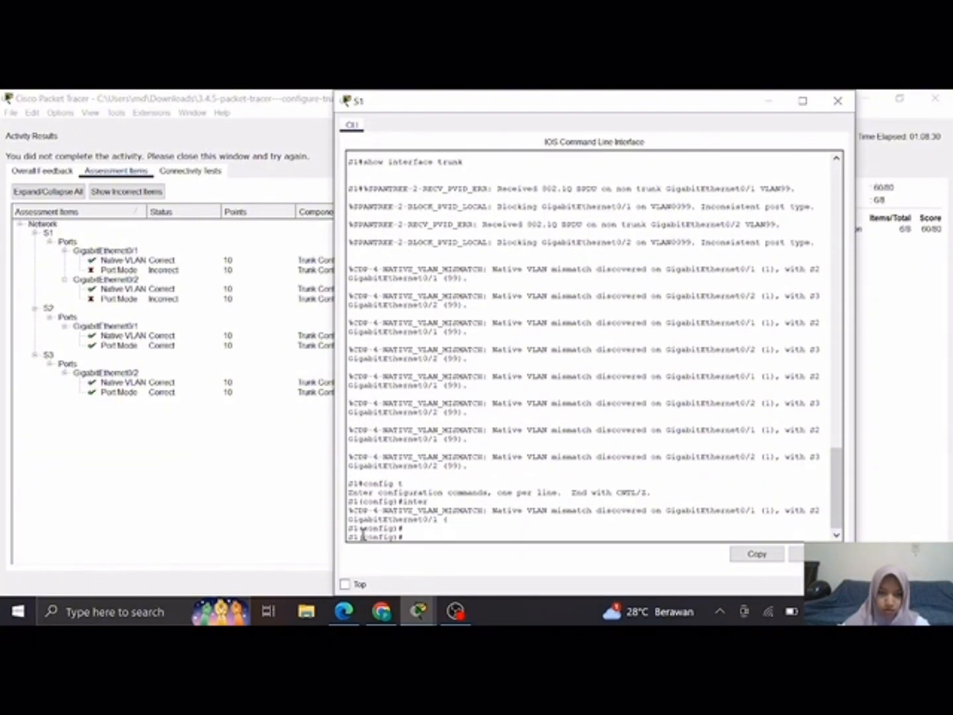
{"action": "type", "text": "interfa"}
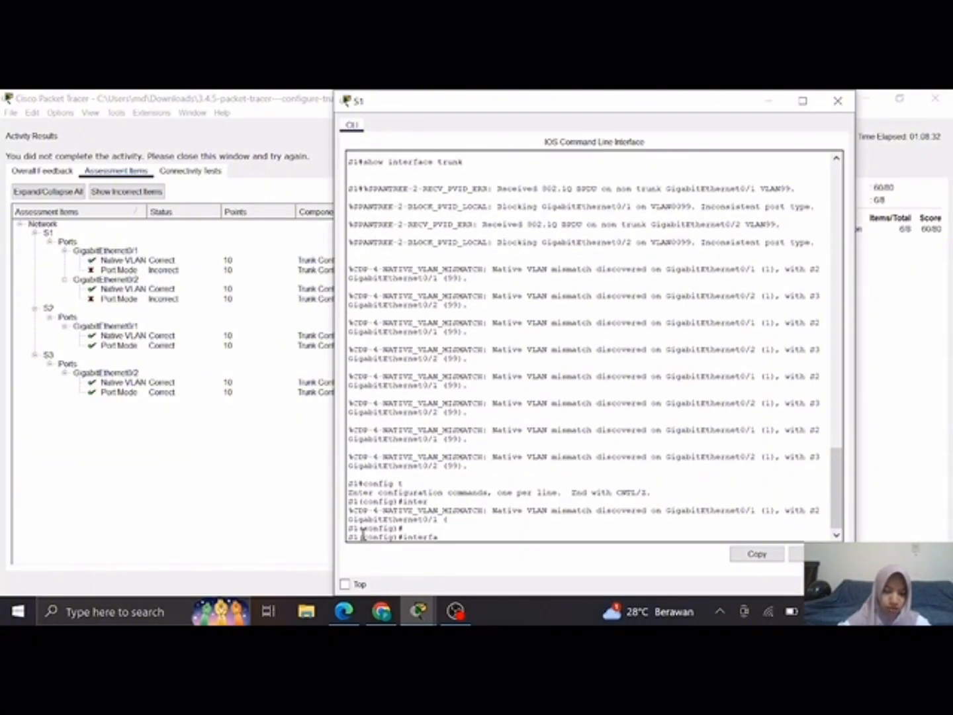
{"action": "type", "text": "ce g"}
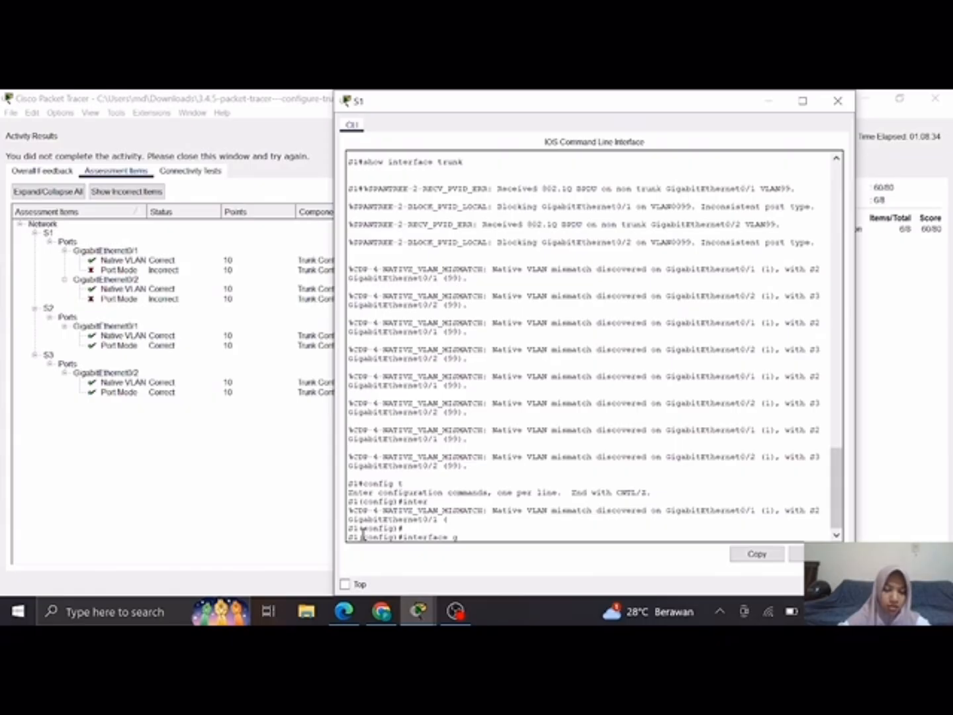
{"action": "type", "text": "0"}
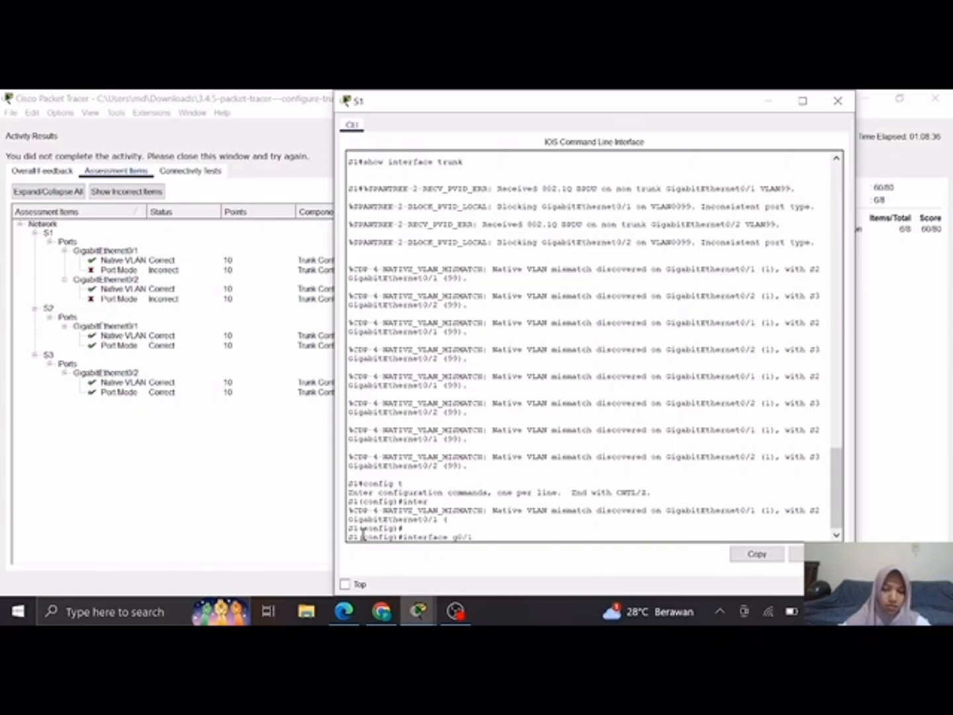
{"action": "type", "text": "/1"}
{"action": "key", "text": "Return"}
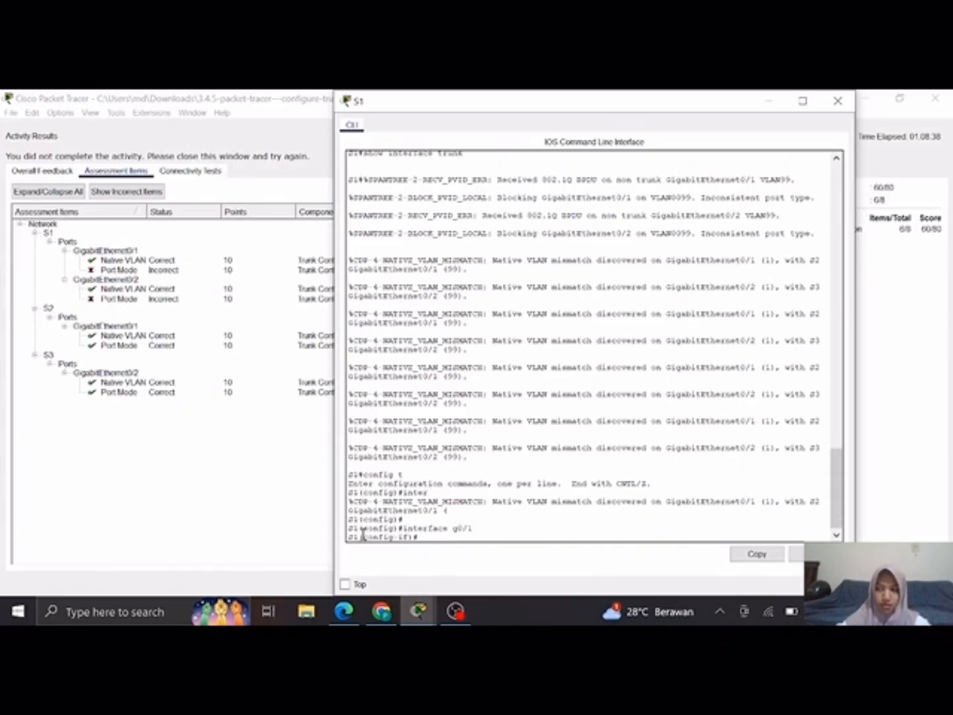
{"action": "type", "text": "switc"}
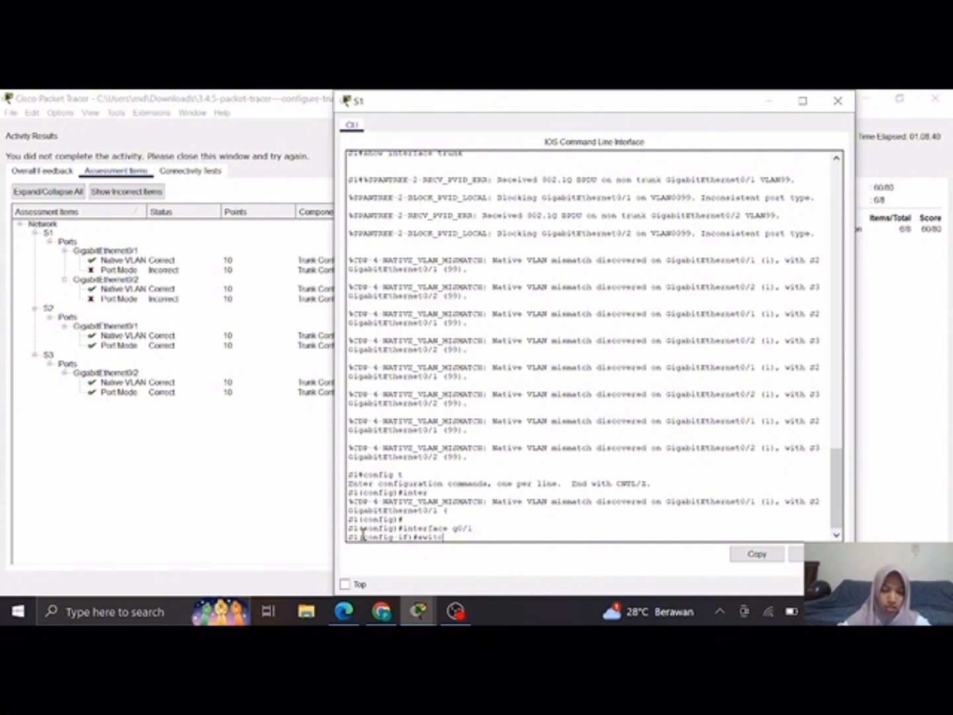
{"action": "type", "text": "hport"}
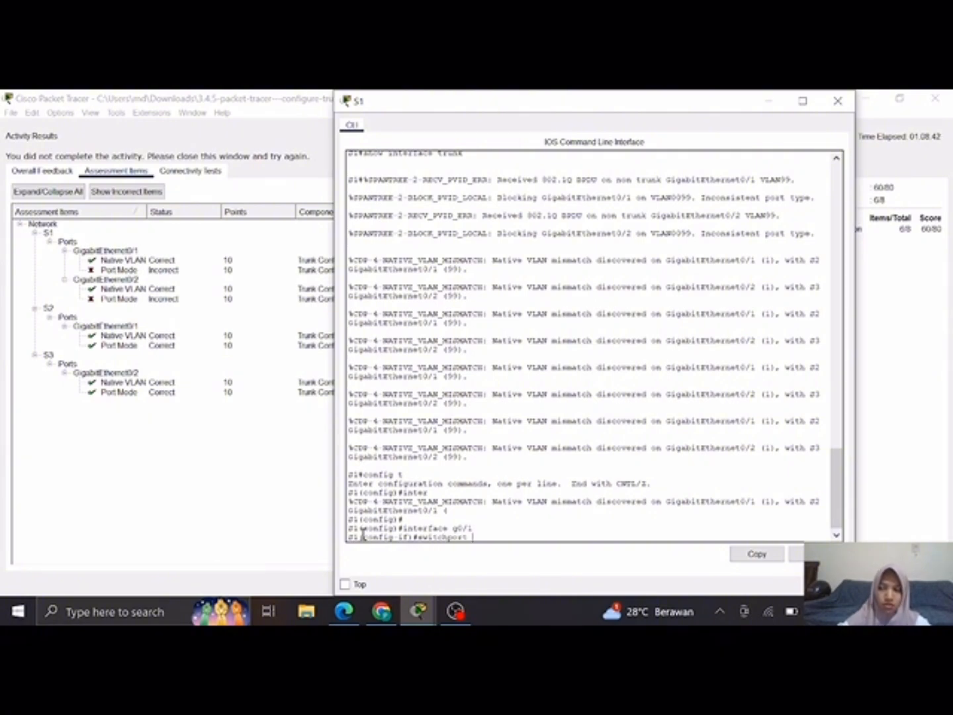
{"action": "type", "text": " mode"}
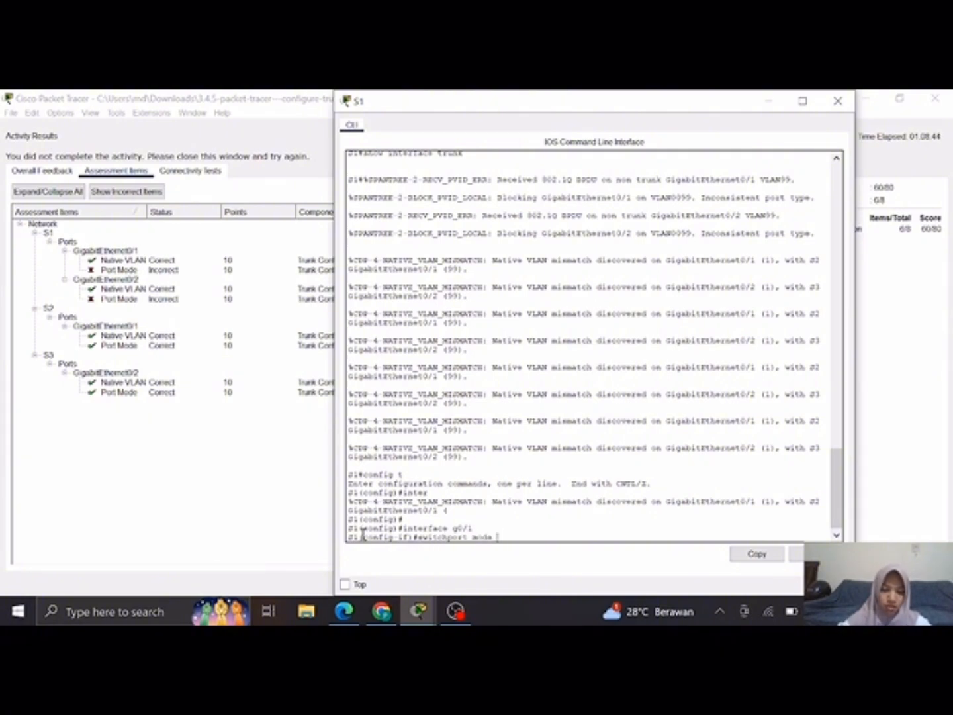
{"action": "type", "text": " trunk"}
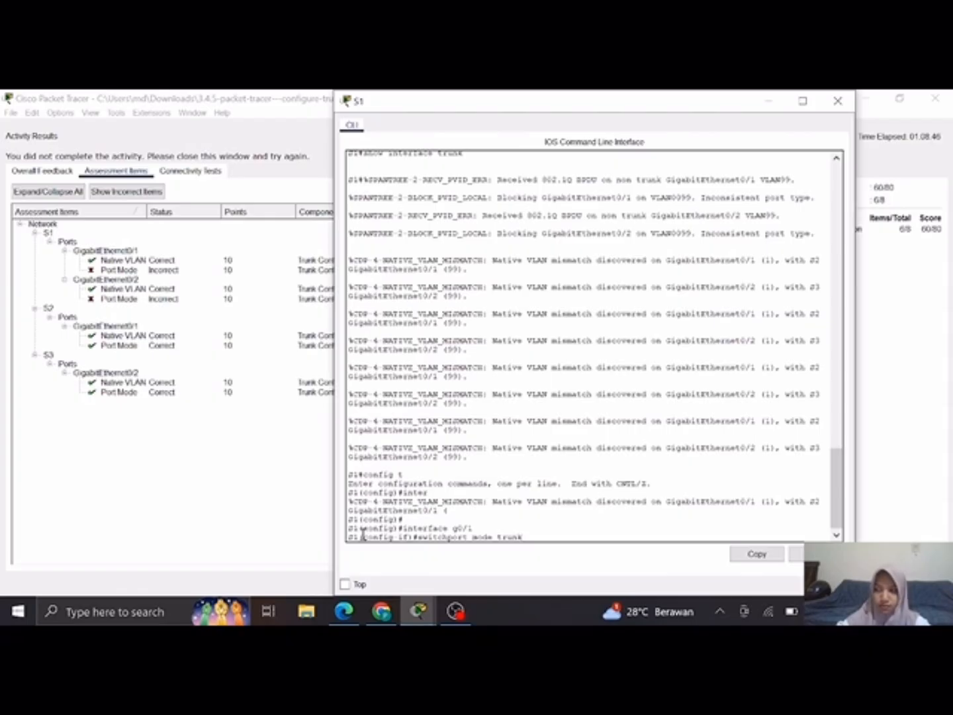
{"action": "key", "text": "Return"}
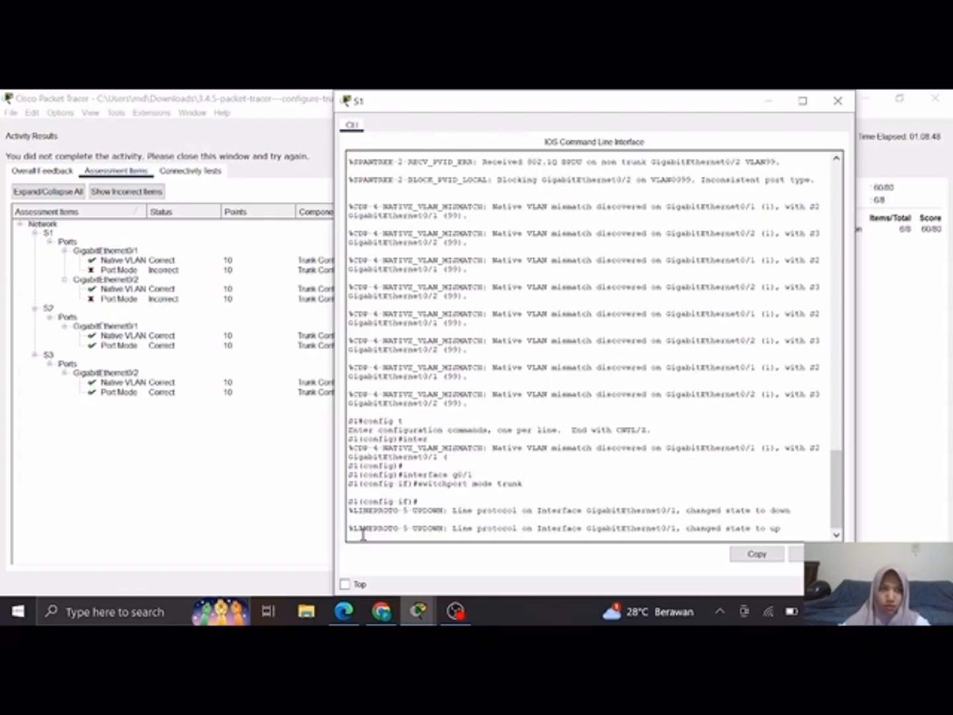
{"action": "key", "text": "Return"}
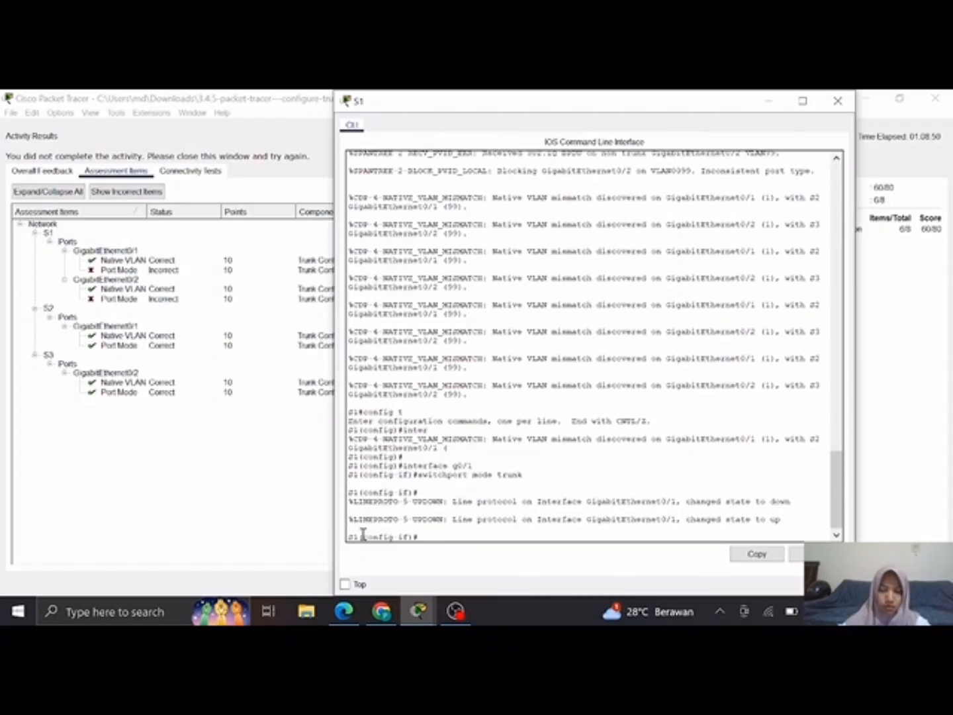
Step: Put S1's g0/2 into trunk mode by reusing the previous commands as interface g0/2 and switchport mode trunk
{"action": "key", "text": "Up"}
{"action": "key", "text": "Up"}
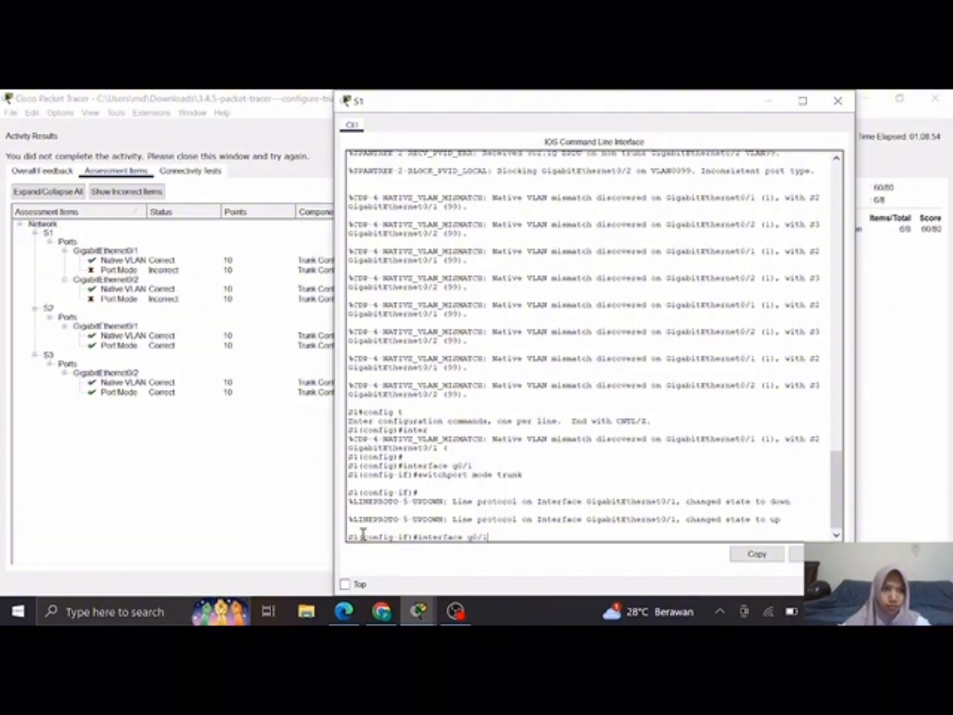
{"action": "type", "text": "2"}
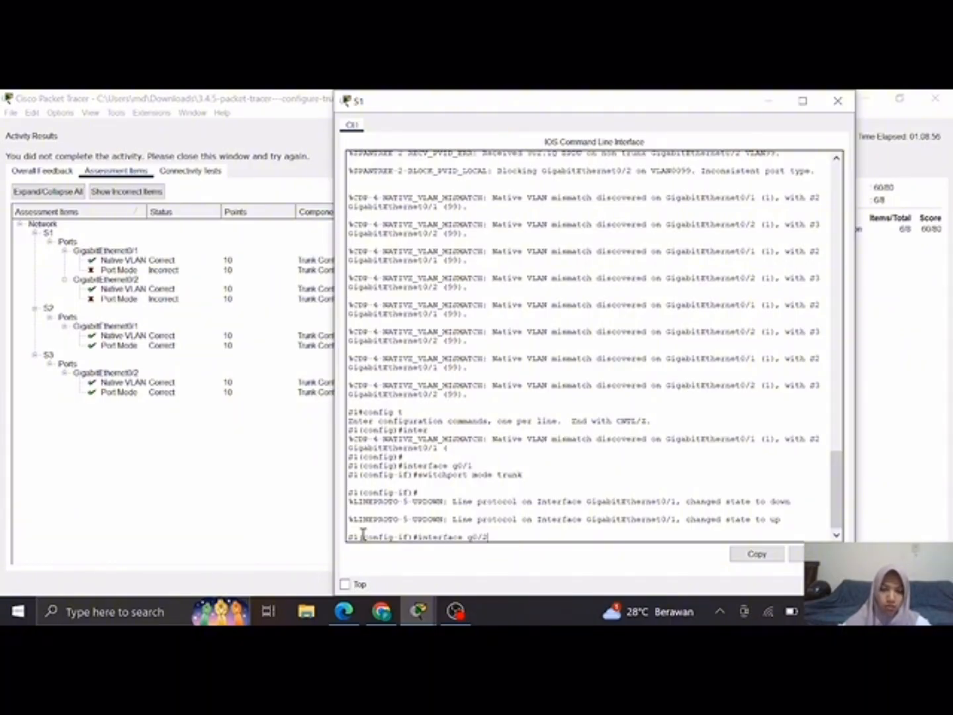
{"action": "key", "text": "Return"}
{"action": "key", "text": "Up"}
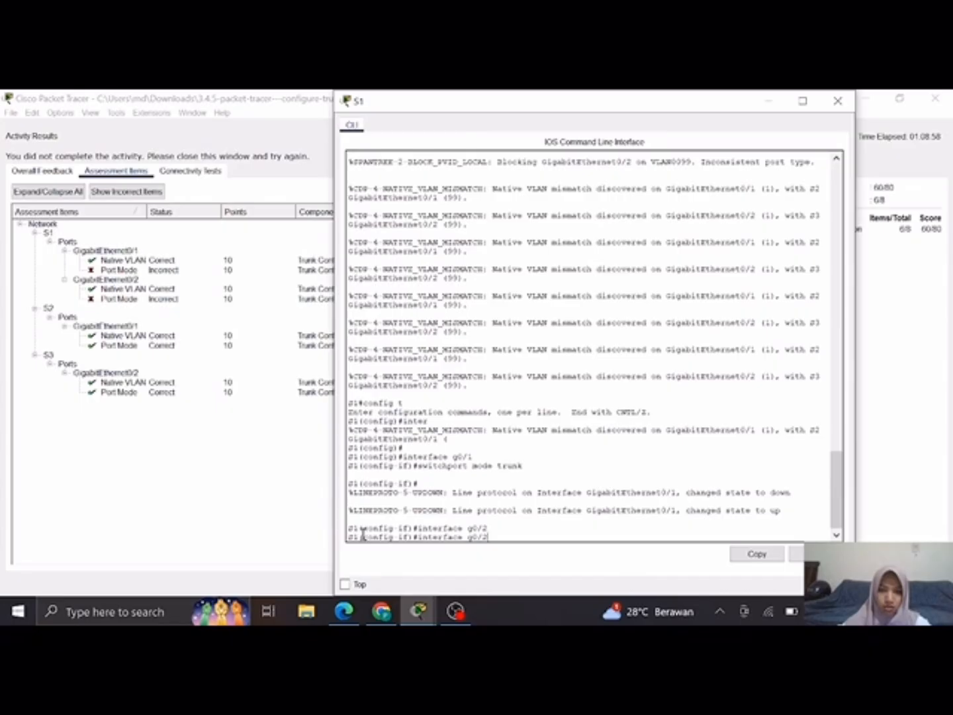
{"action": "key", "text": "Up"}
{"action": "key", "text": "Return"}
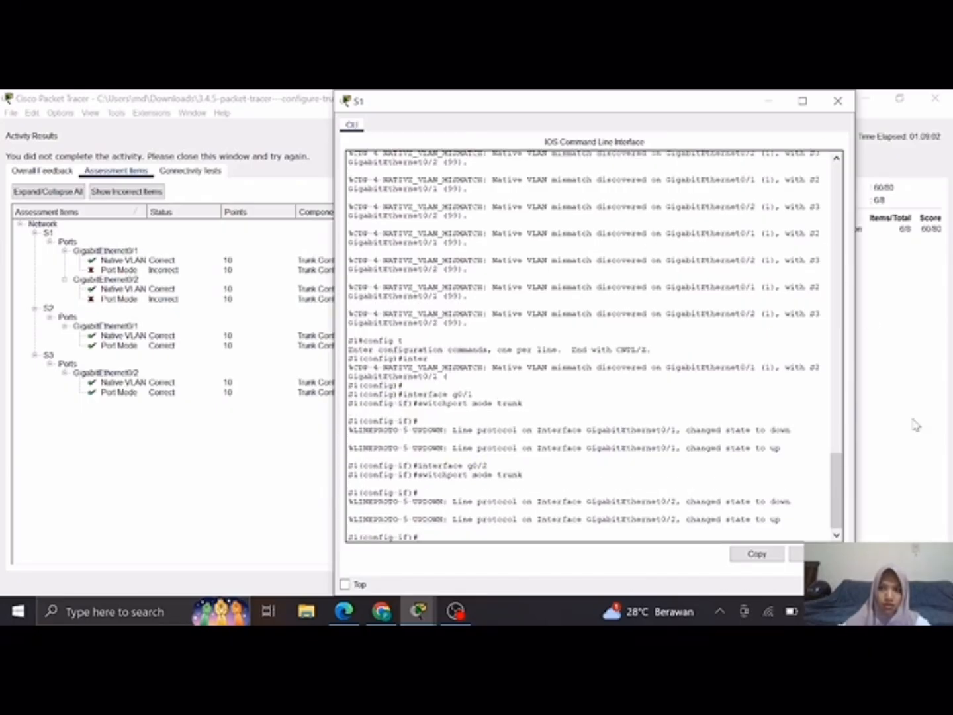
Step: Bring the activity results forward and close them to return to the network topology and instructions
{"action": "left_click", "coordinate": [914, 433]}
{"action": "left_click", "coordinate": [918, 582]}
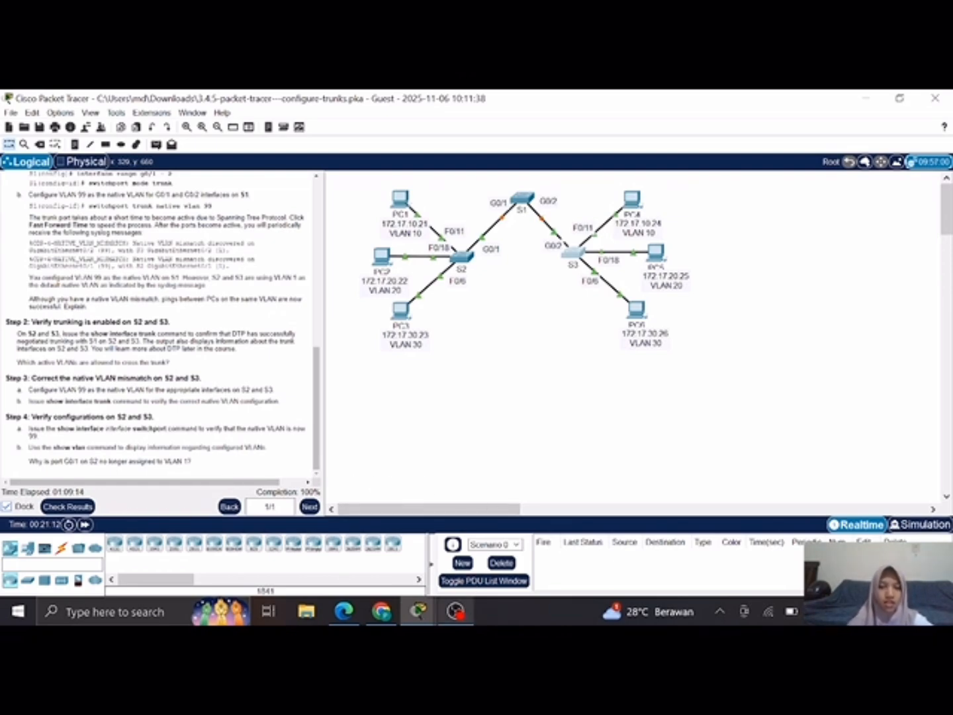
{"action": "left_click", "coordinate": [456, 611]}
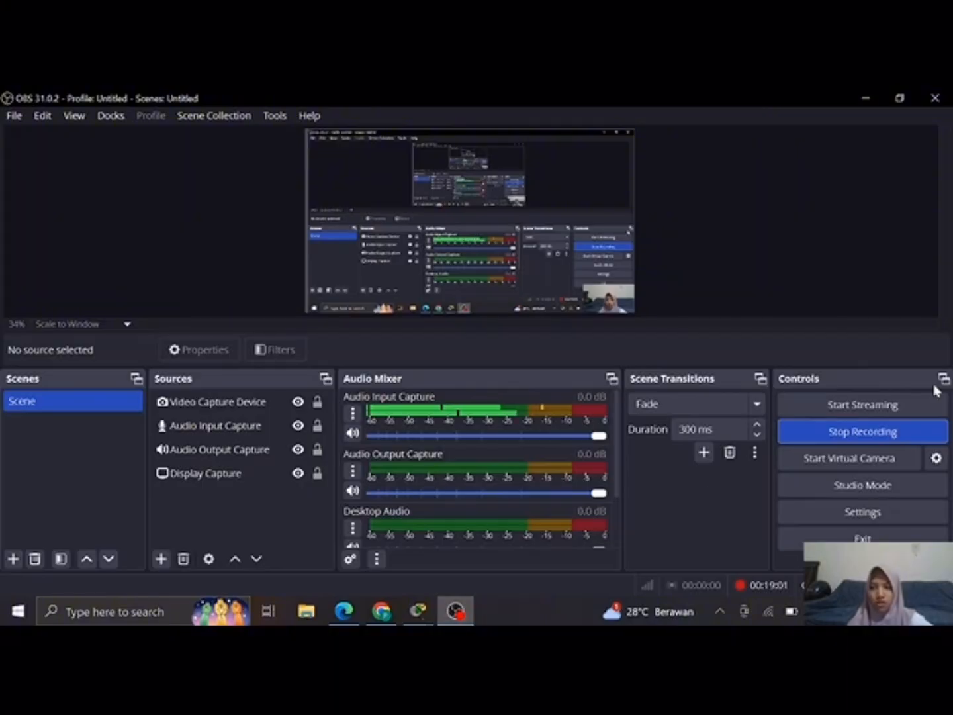